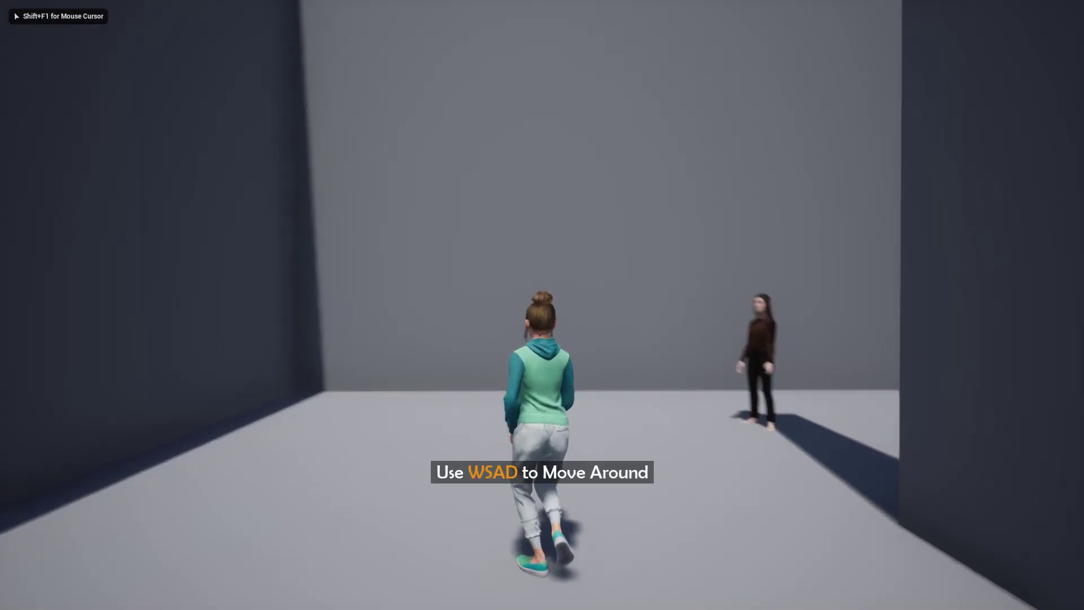
- Playtest the level by walking up to the NPC, choosing Talk and picking the Disturbed reply
{"action": "key", "text": "w"}
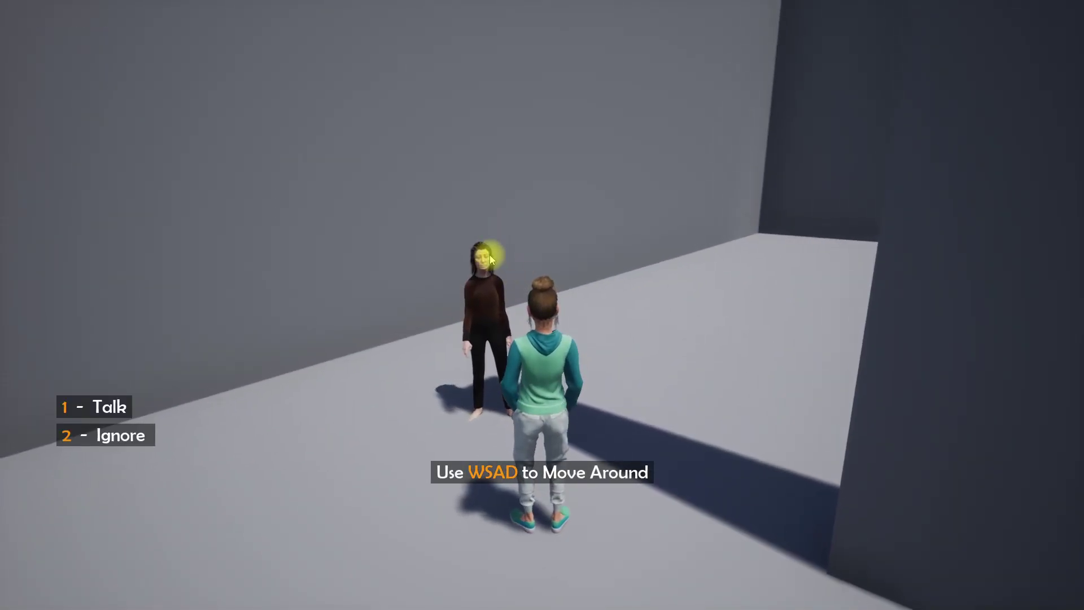
{"action": "key", "text": "1"}
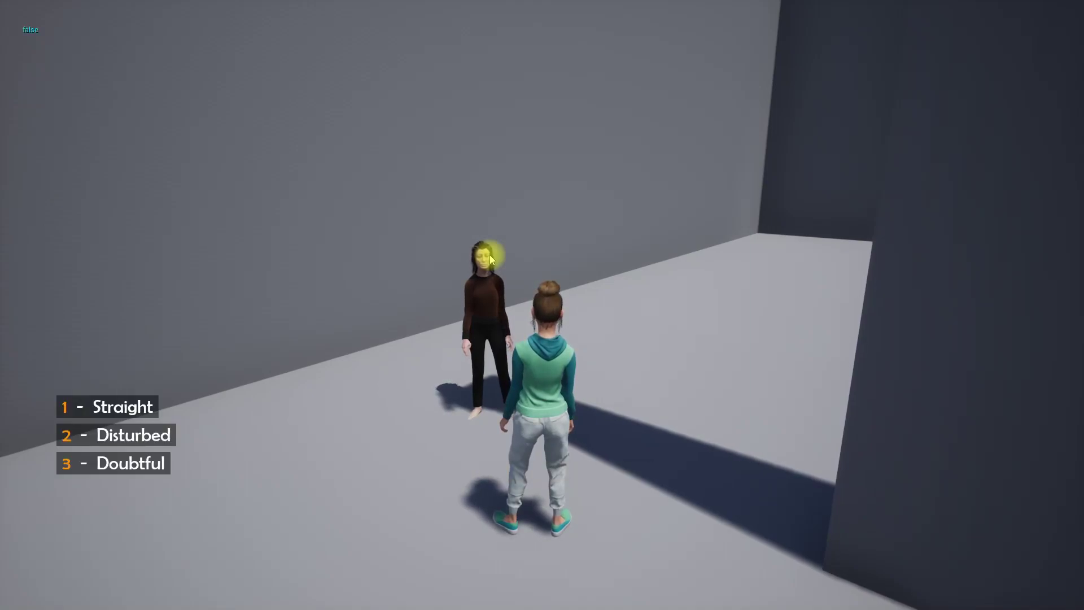
{"action": "key", "text": "2"}
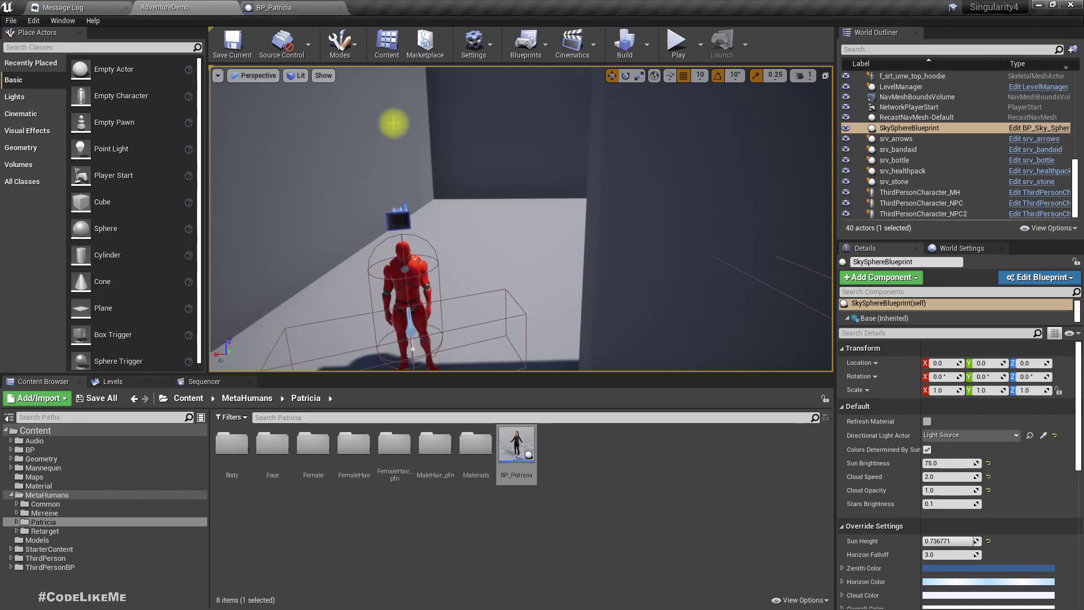
- Open the BP_Patricia blueprint's viewport and examine the MetaHuman's face up close
{"action": "left_click", "coordinate": [273, 7]}
{"action": "left_click", "coordinate": [266, 86]}
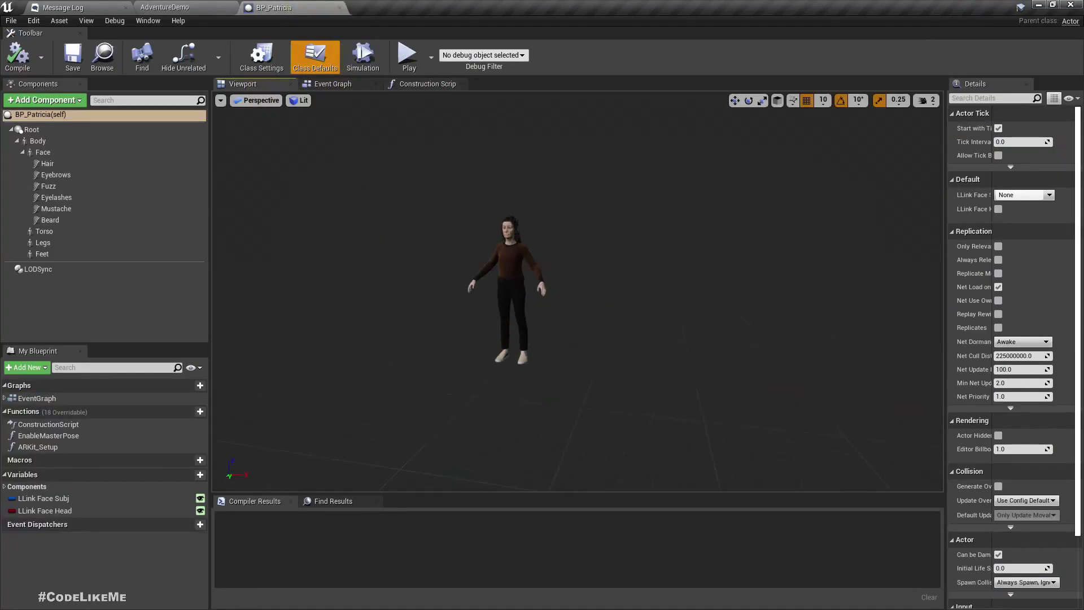
{"action": "key", "text": "w"}
{"action": "right_click_drag", "start_coordinate": [542, 291], "coordinate": [587, 305]}
{"action": "key", "text": "a"}
{"action": "key", "text": "s"}
{"action": "scroll", "coordinate": [558, 350], "scroll_direction": "up", "scroll_amount": 5}
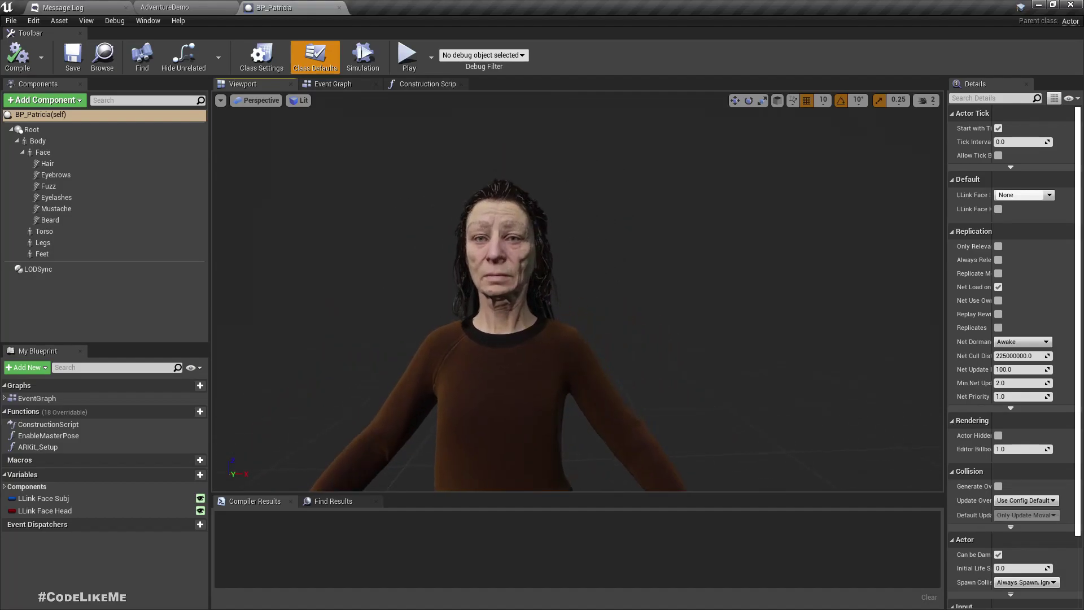
- In the AdventureDemo level, select the red NPC character and browse to its blueprint asset
{"action": "left_click", "coordinate": [160, 7]}
{"action": "right_click_drag", "start_coordinate": [321, 135], "coordinate": [416, 219]}
{"action": "key", "text": "s"}
{"action": "key", "text": "w"}
{"action": "key", "text": "w"}
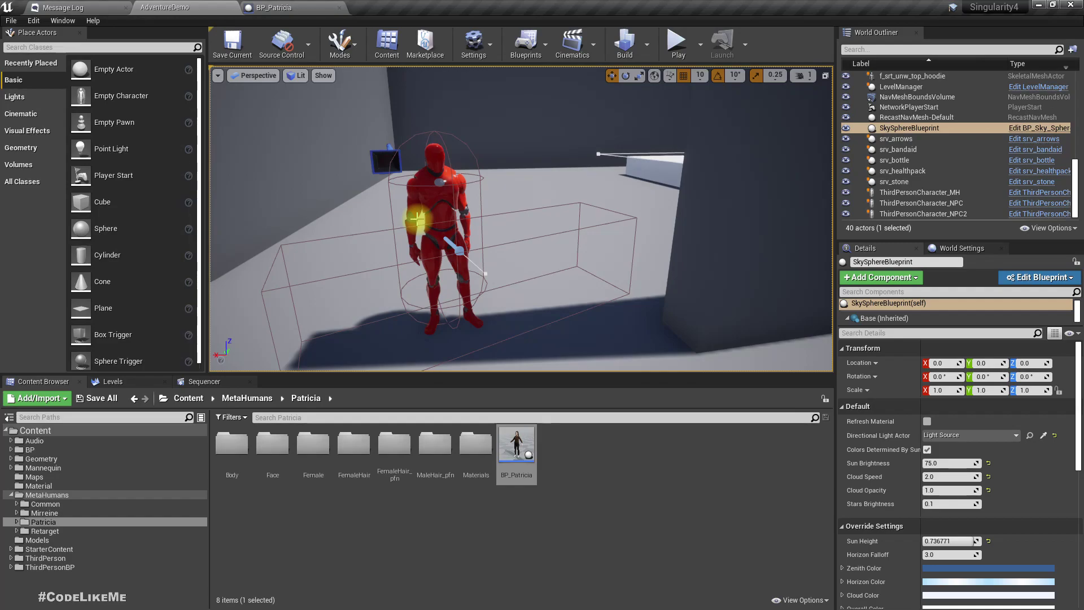
{"action": "left_click", "coordinate": [444, 191]}
{"action": "right_click", "coordinate": [444, 189]}
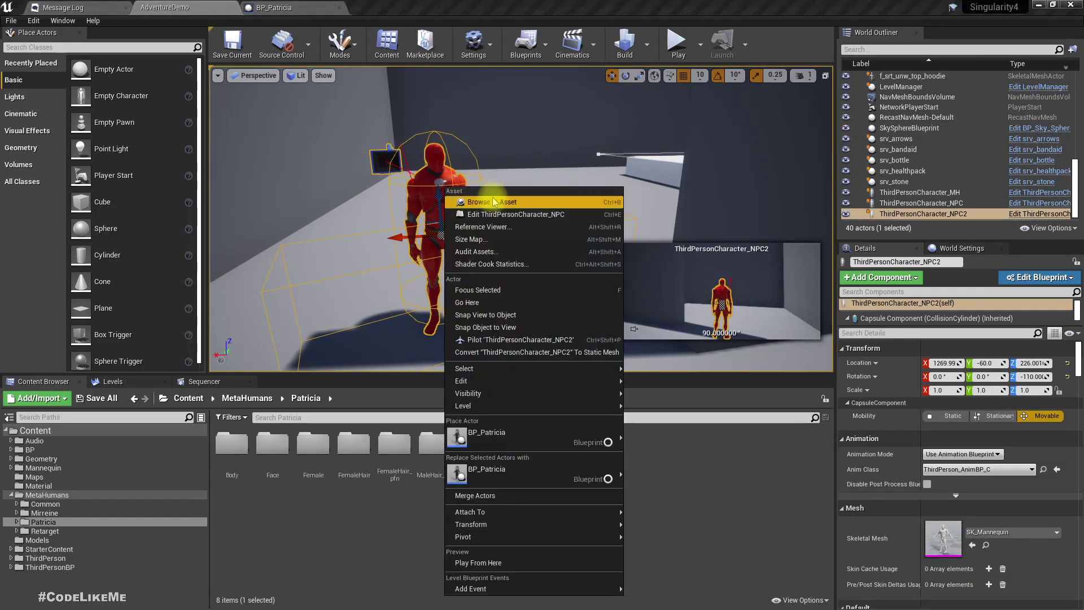
{"action": "left_click", "coordinate": [490, 213]}
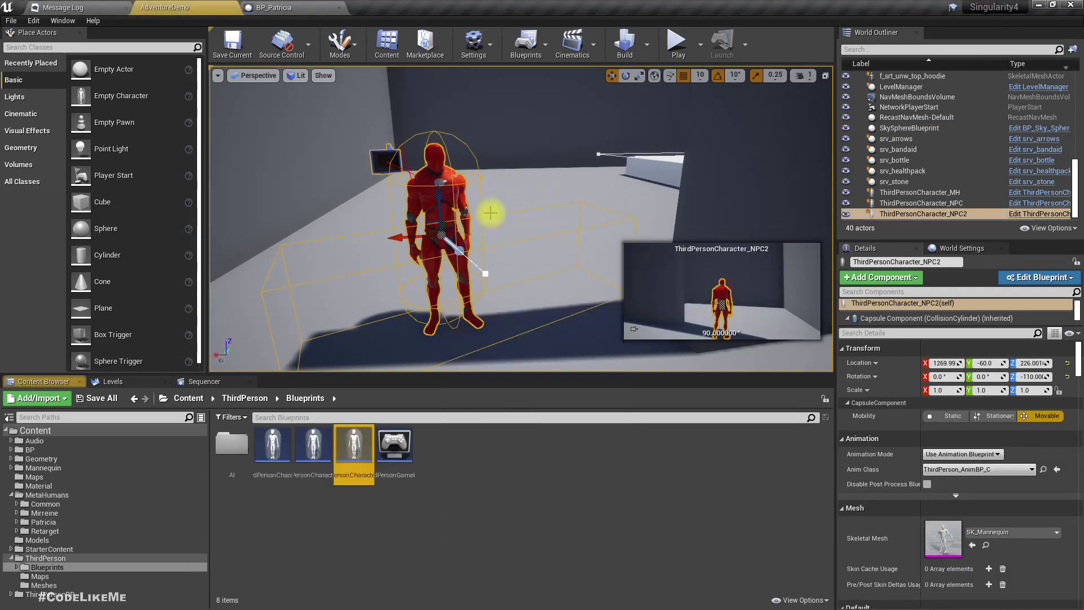
- Create a child blueprint of ThirdPersonCharacter_NPC named ThirdPersonCharacter_NPC_MH
{"action": "right_click", "coordinate": [361, 477]}
{"action": "left_click", "coordinate": [412, 176]}
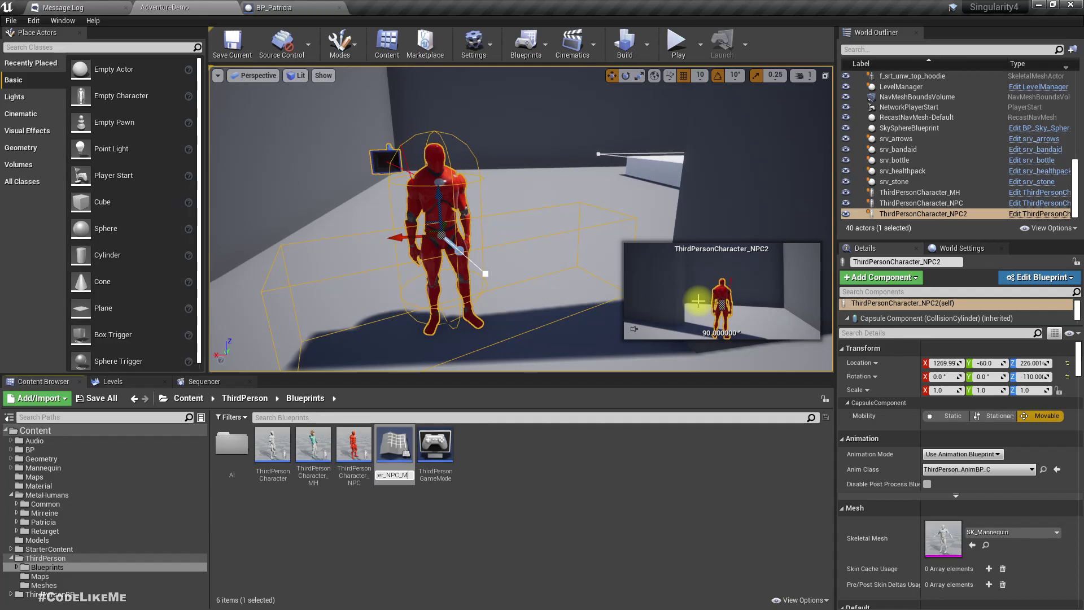
{"action": "key", "text": "Return"}
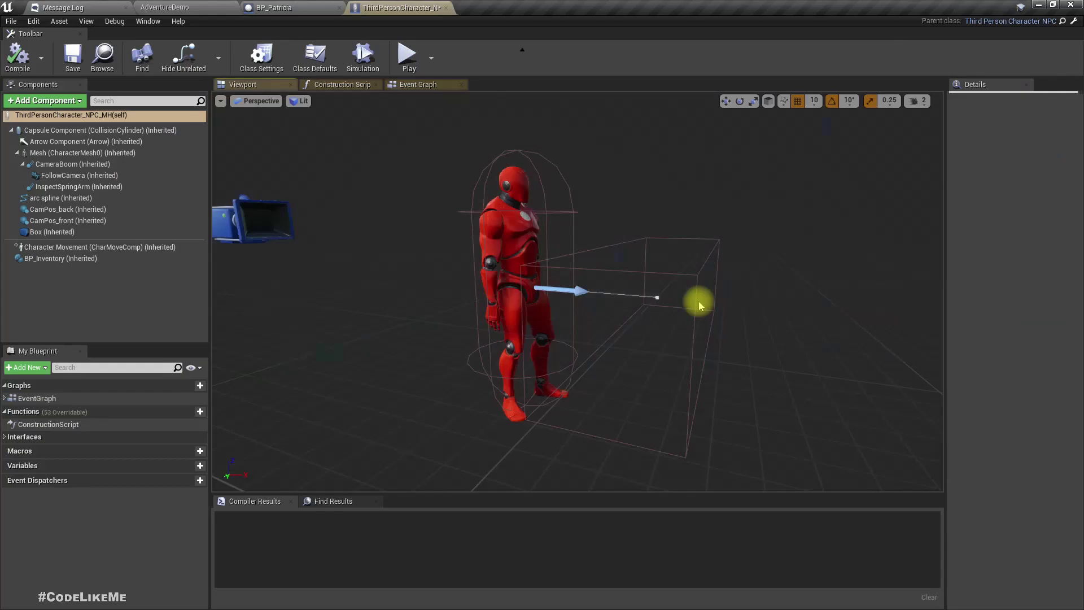
- Examine the Body and Root components in the BP_Patricia blueprint
{"action": "left_click", "coordinate": [289, 5]}
{"action": "scroll", "coordinate": [484, 259], "scroll_direction": "down", "scroll_amount": 5}
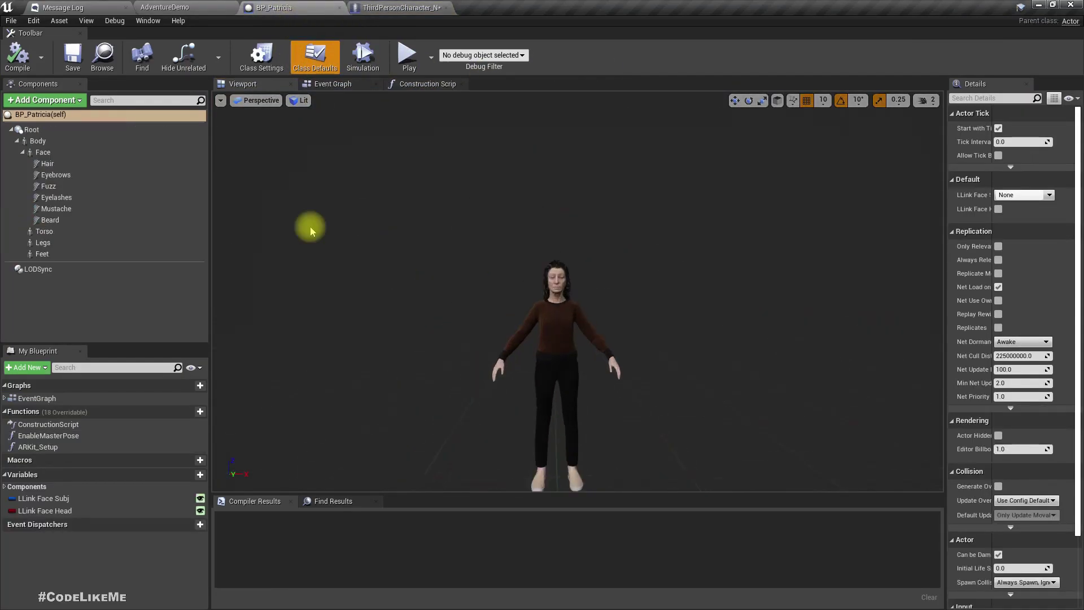
{"action": "left_click", "coordinate": [70, 141]}
{"action": "left_click", "coordinate": [32, 128]}
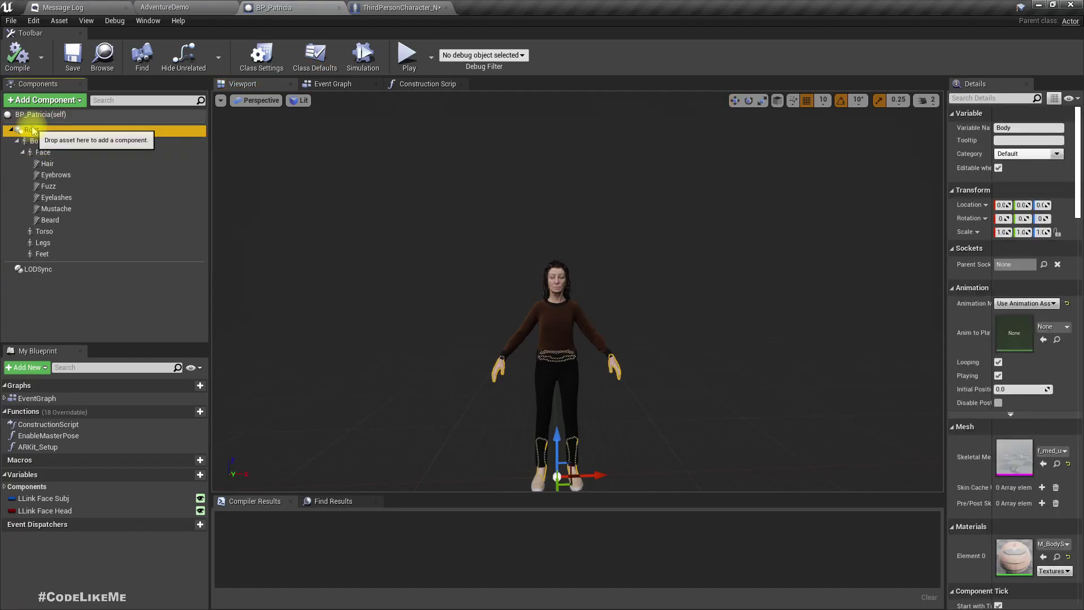
{"action": "left_click_drag", "start_coordinate": [33, 130], "coordinate": [33, 130]}
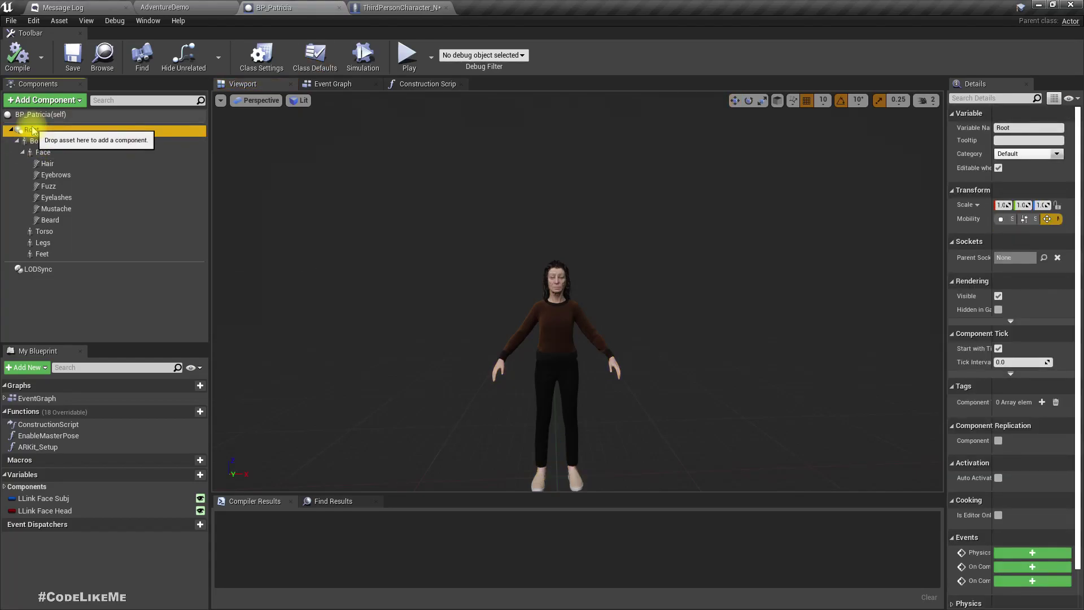
- Open the ThirdPersonCharacter_MH blueprint and examine its character model and the components under its inherited Mesh
{"action": "left_click", "coordinate": [164, 7]}
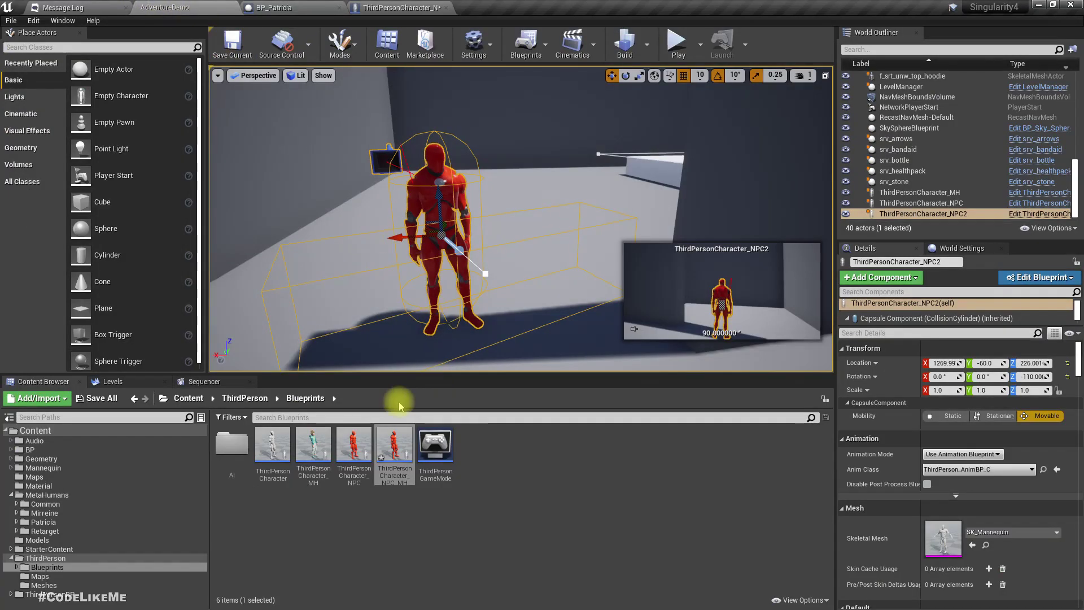
{"action": "double_click", "coordinate": [314, 449]}
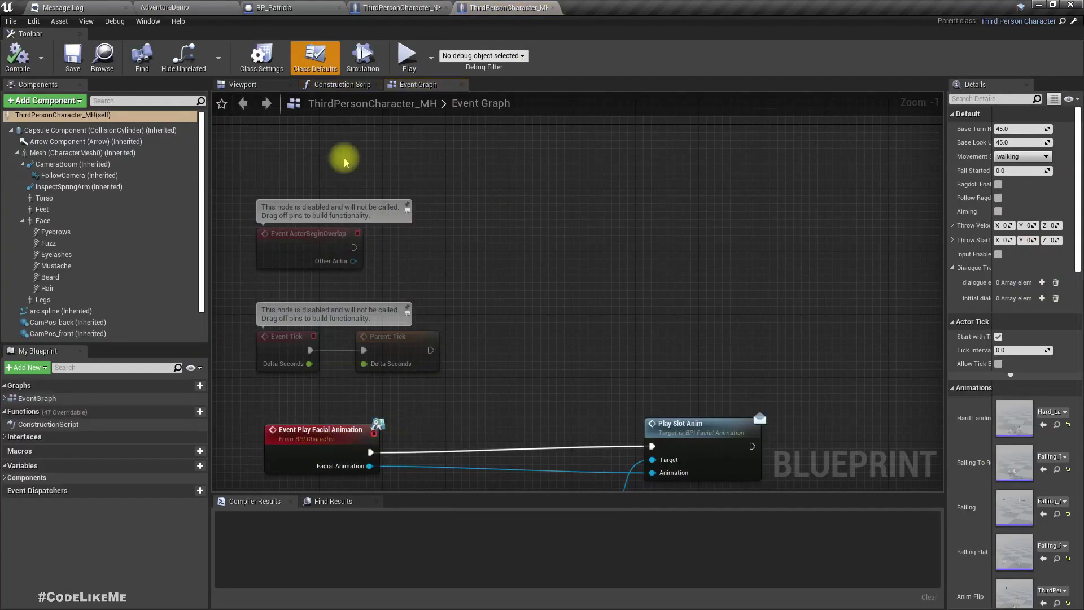
{"action": "left_click", "coordinate": [267, 86]}
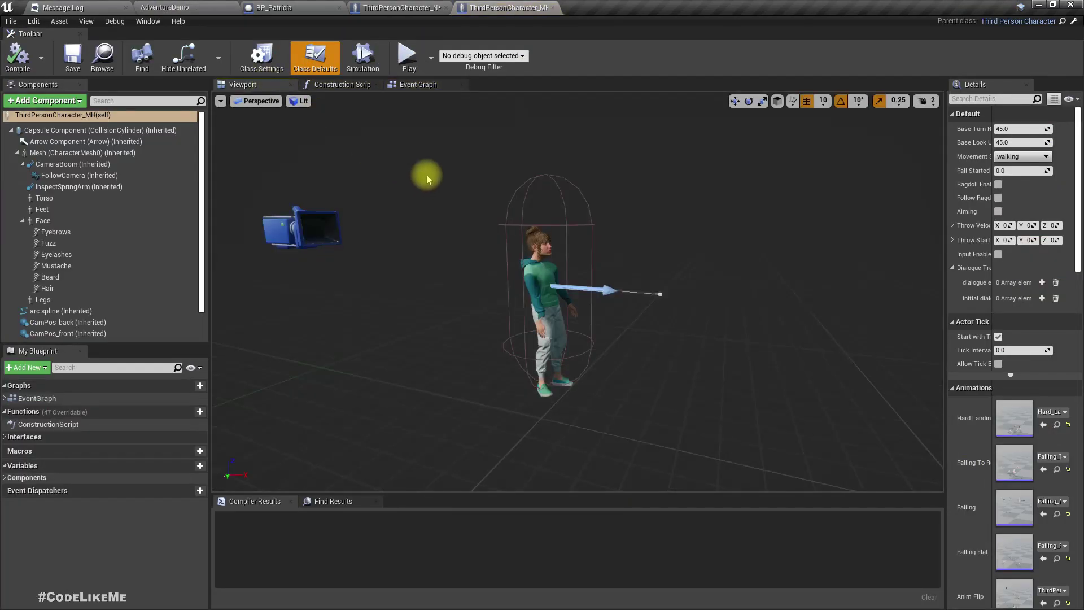
{"action": "right_click_drag", "start_coordinate": [532, 221], "coordinate": [435, 226]}
{"action": "left_click_drag", "start_coordinate": [565, 225], "coordinate": [547, 235]}
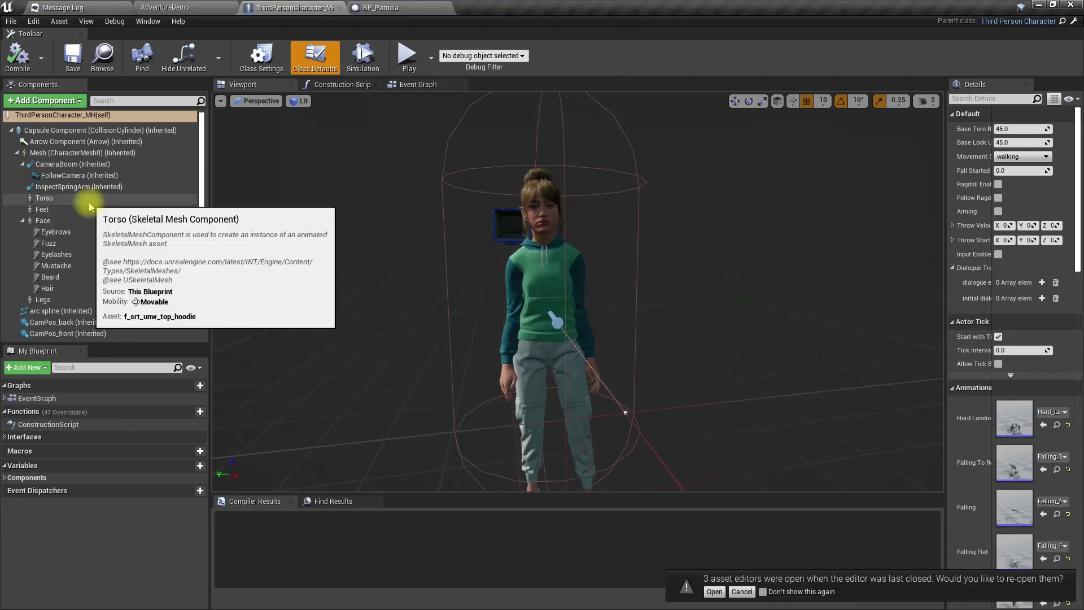
{"action": "left_click", "coordinate": [65, 156]}
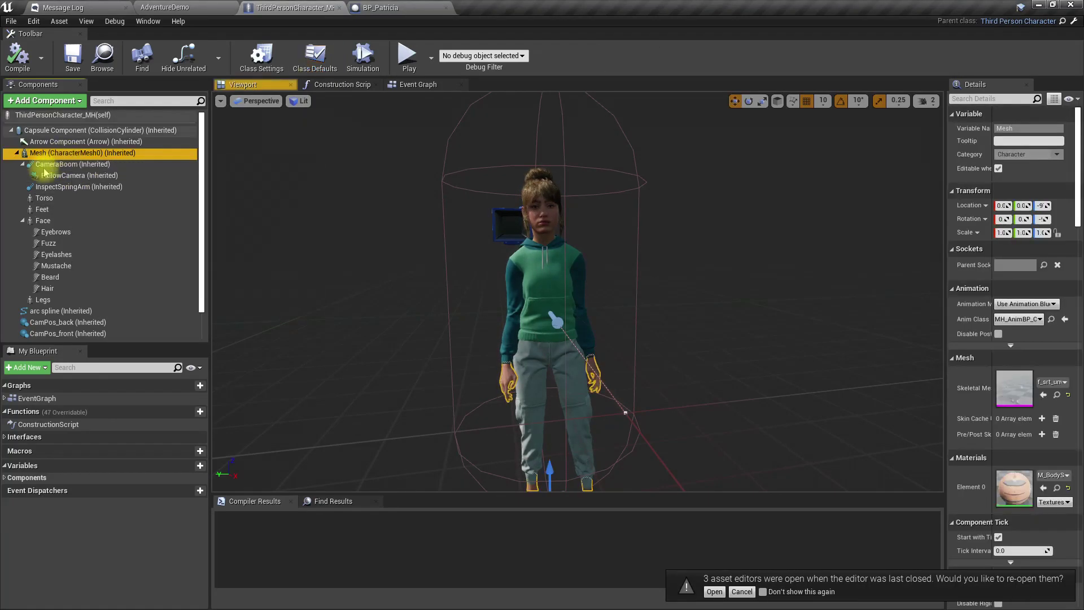
{"action": "left_click", "coordinate": [23, 164]}
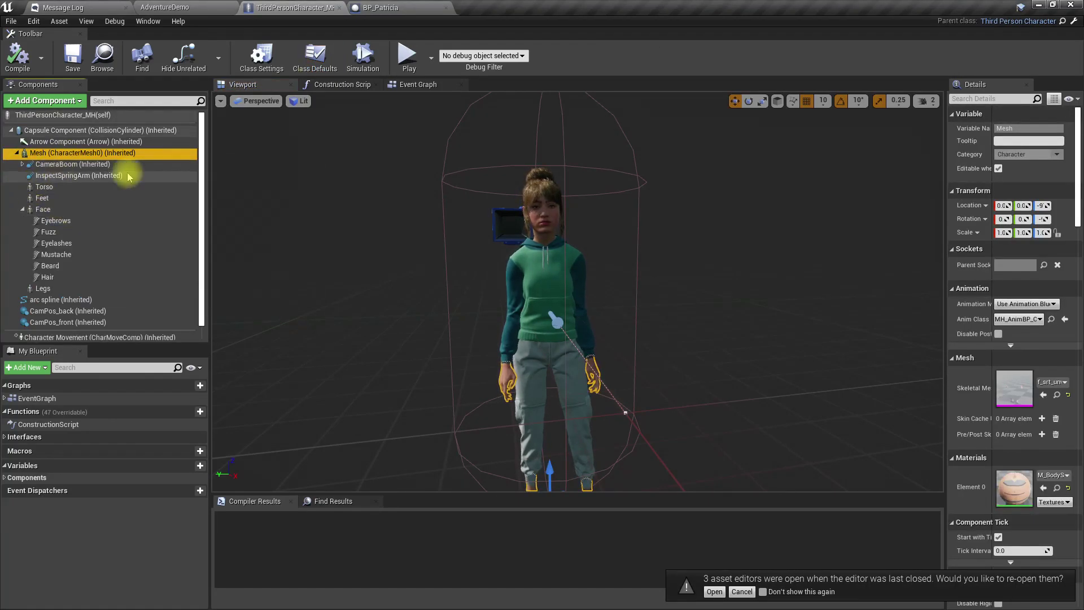
- Copy the f_med_unw_body skeletal mesh reference from the Body component of BP_Patricia
{"action": "left_click", "coordinate": [386, 7]}
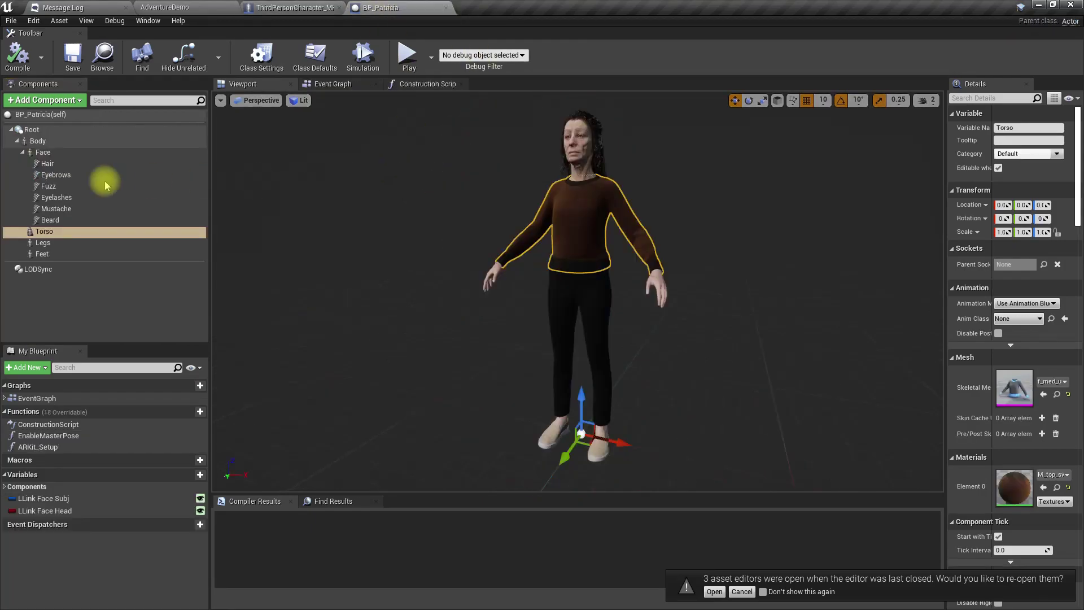
{"action": "left_click", "coordinate": [29, 141]}
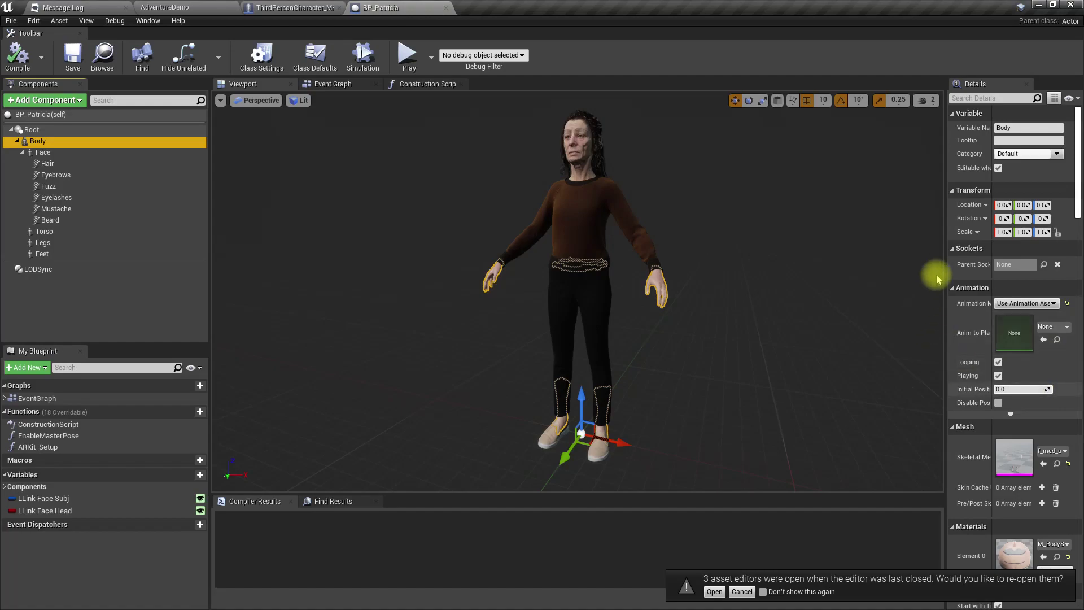
{"action": "left_click_drag", "start_coordinate": [945, 262], "coordinate": [834, 262]}
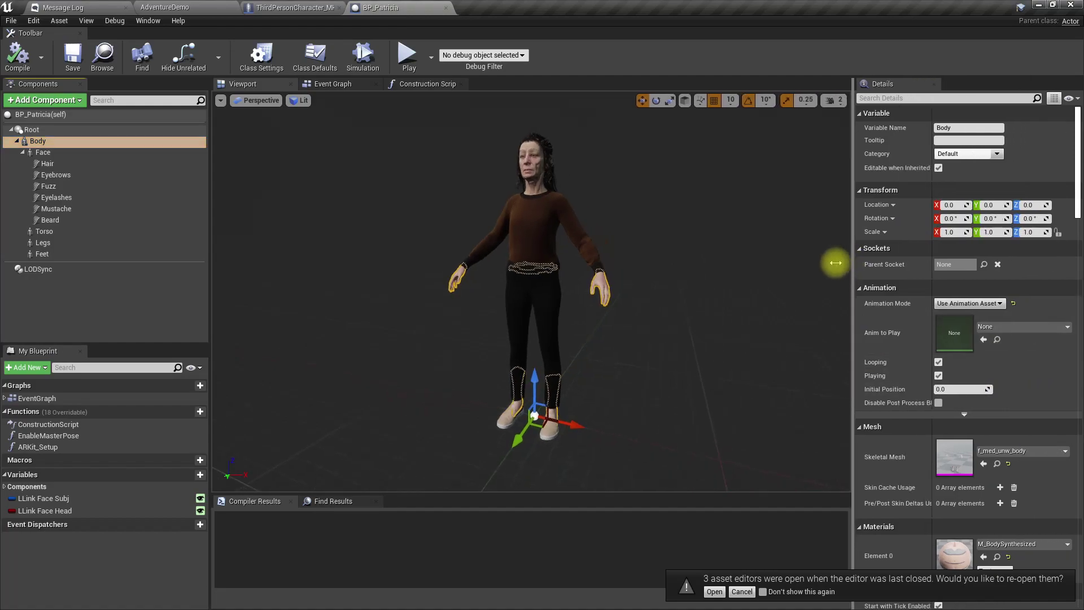
{"action": "right_click", "coordinate": [889, 459]}
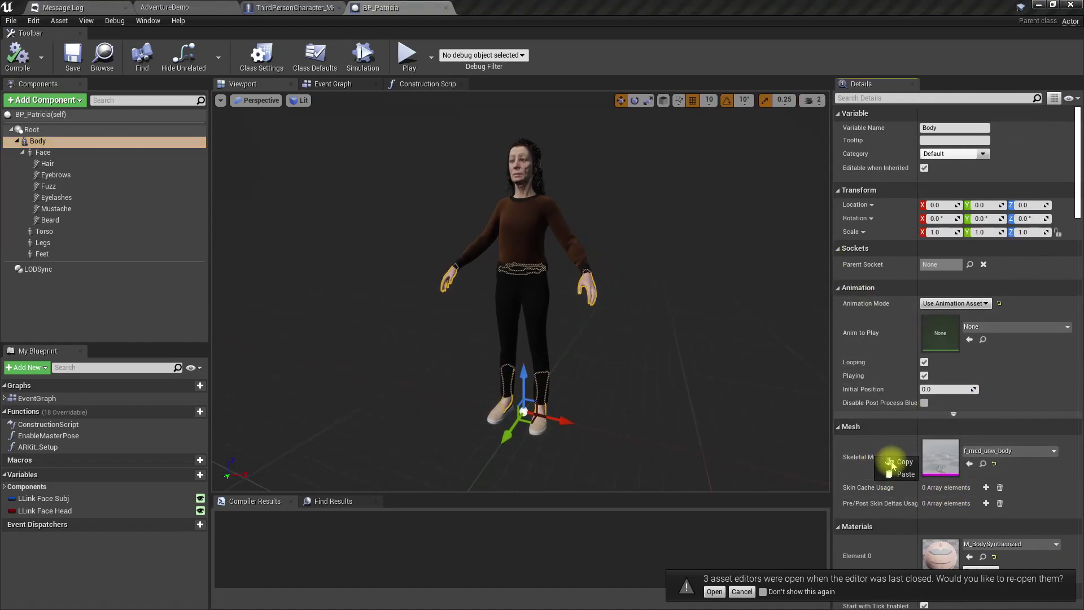
{"action": "left_click", "coordinate": [897, 462]}
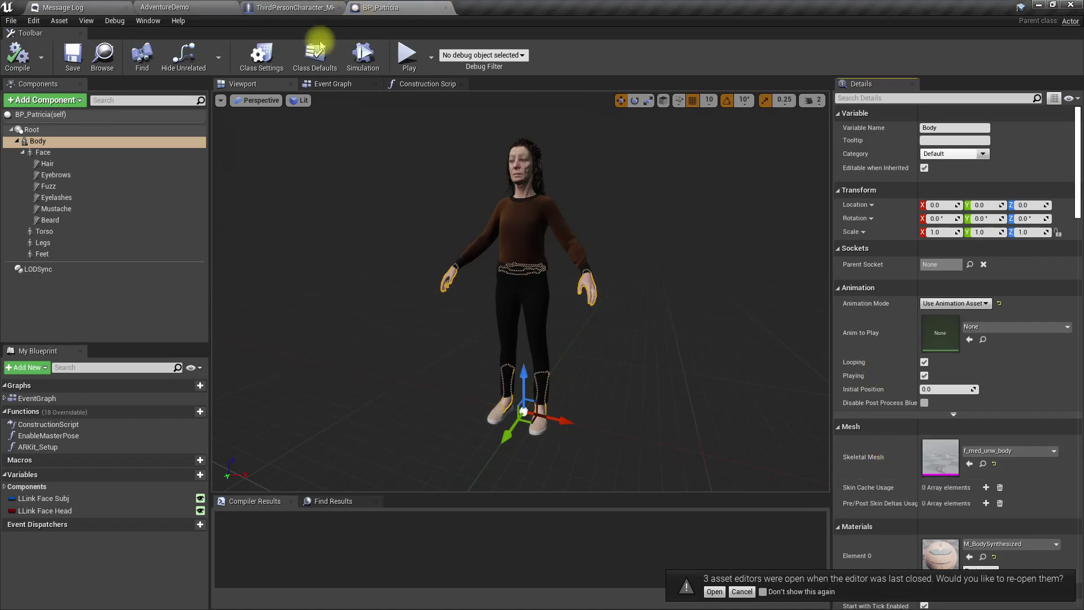
- Open ThirdPersonCharacter_NPC_MH from the ThirdPerson Blueprints folder in the full blueprint editor
{"action": "left_click", "coordinate": [291, 7]}
{"action": "left_click", "coordinate": [149, 5]}
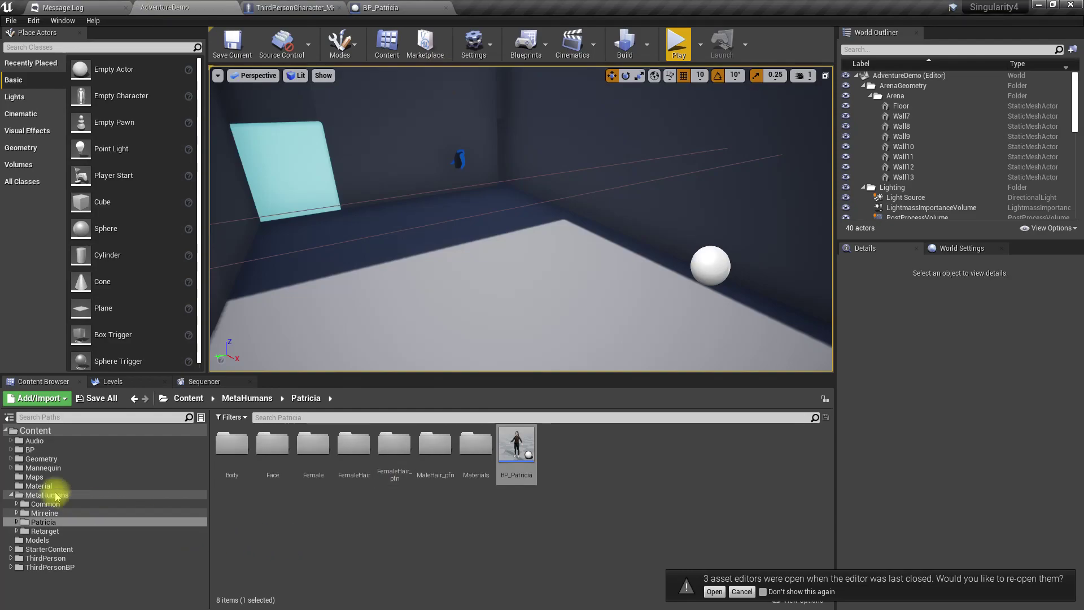
{"action": "left_click", "coordinate": [396, 7]}
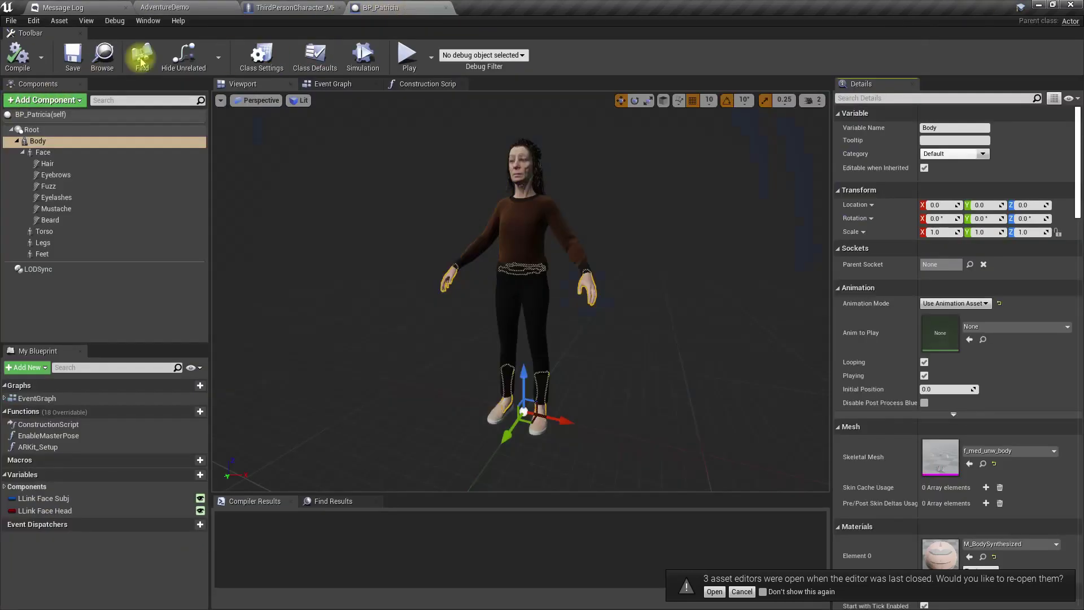
{"action": "left_click", "coordinate": [282, 8]}
{"action": "left_click", "coordinate": [103, 56]}
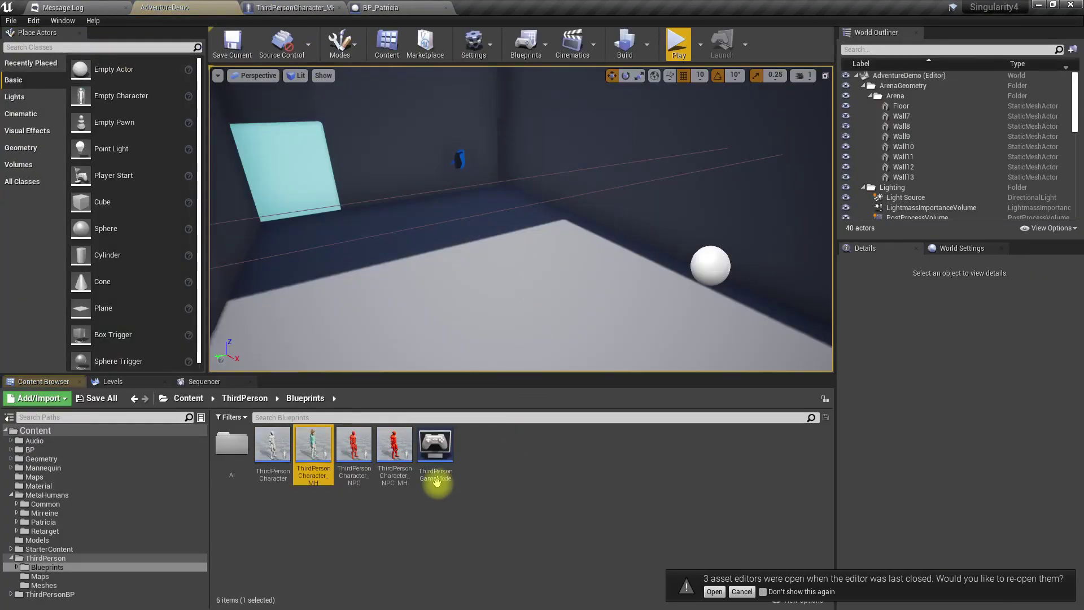
{"action": "double_click", "coordinate": [395, 446]}
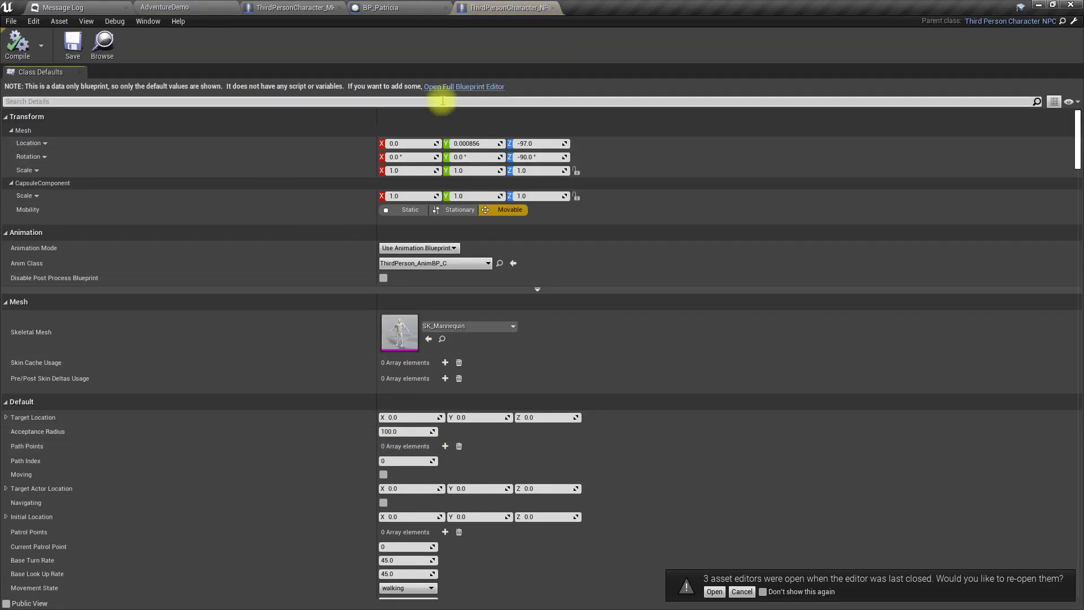
{"action": "left_click", "coordinate": [447, 87]}
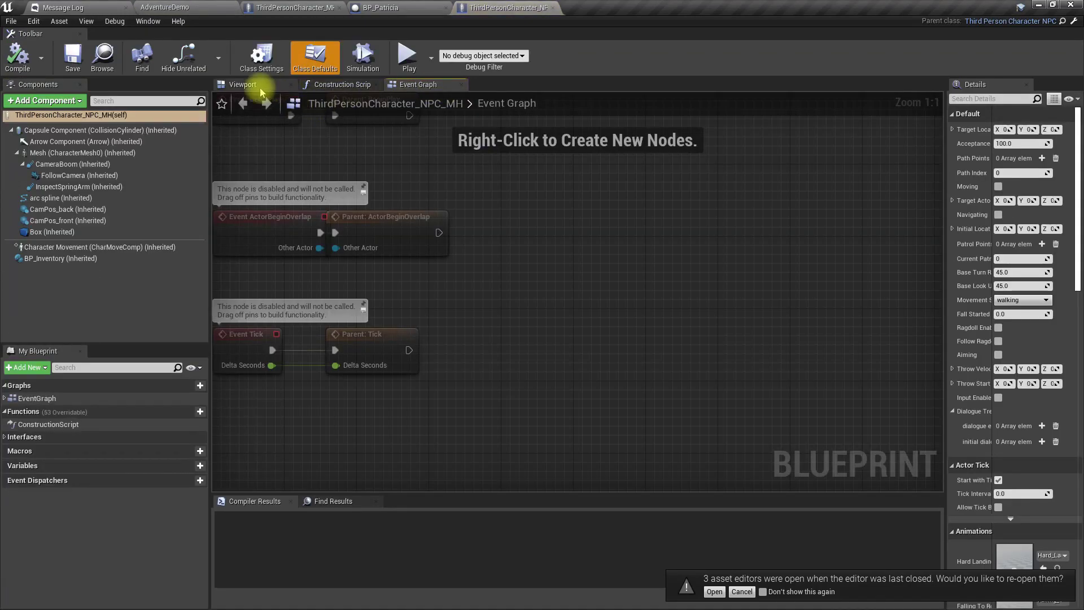
- Paste the copied skeletal mesh onto the inherited Mesh component of ThirdPersonCharacter_NPC_MH
{"action": "left_click", "coordinate": [261, 88]}
{"action": "left_click", "coordinate": [82, 152]}
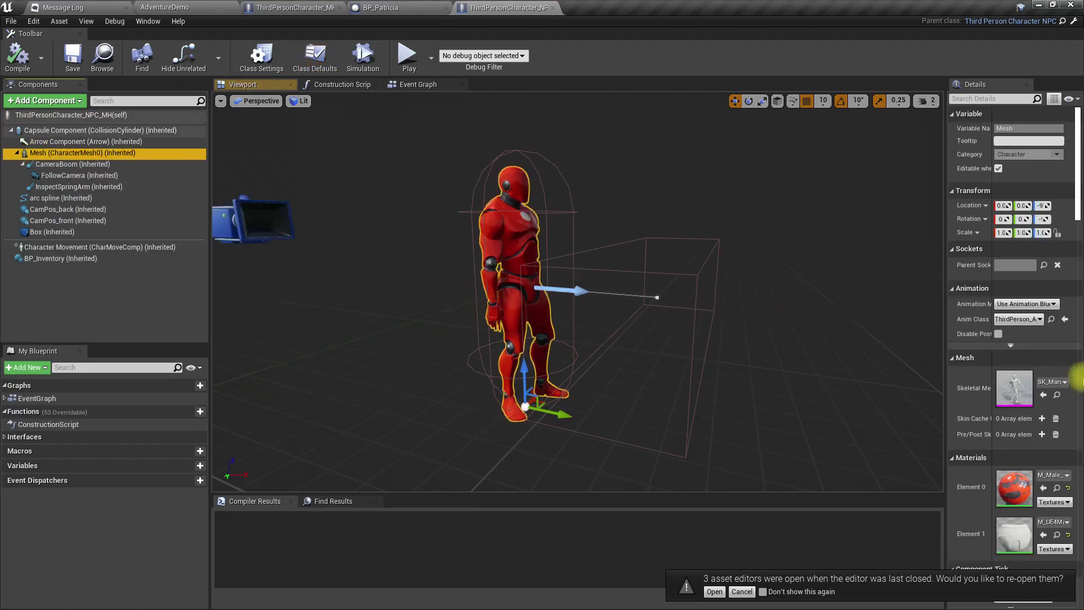
{"action": "right_click", "coordinate": [961, 385]}
{"action": "left_click", "coordinate": [992, 402]}
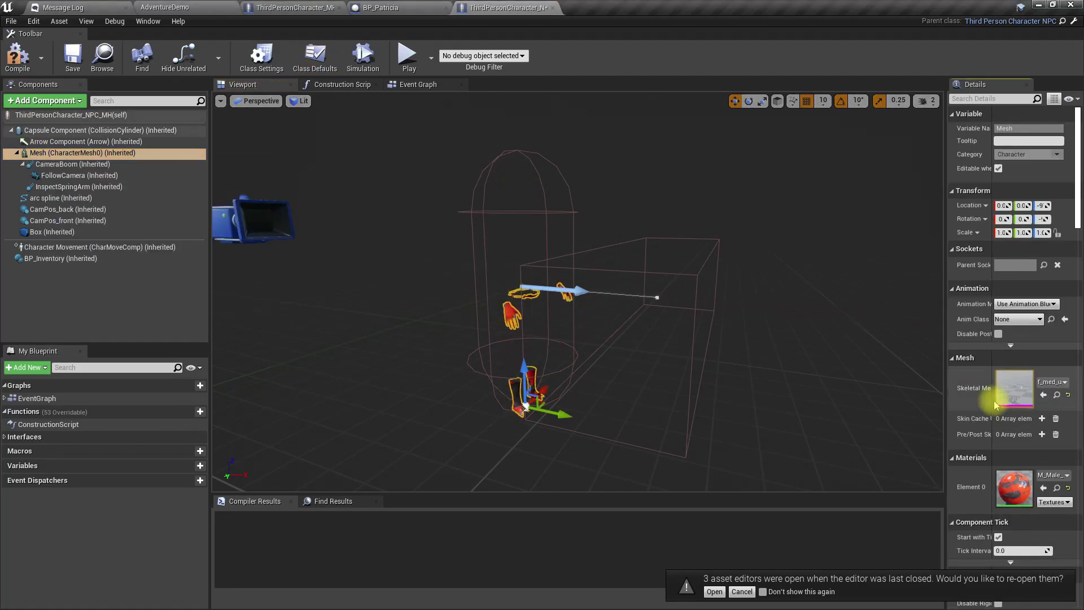
- Reset the Mesh component's Element 0 material to its default and inspect the hands and feet
{"action": "left_click_drag", "start_coordinate": [685, 327], "coordinate": [664, 285]}
{"action": "right_click_drag", "start_coordinate": [664, 286], "coordinate": [650, 334]}
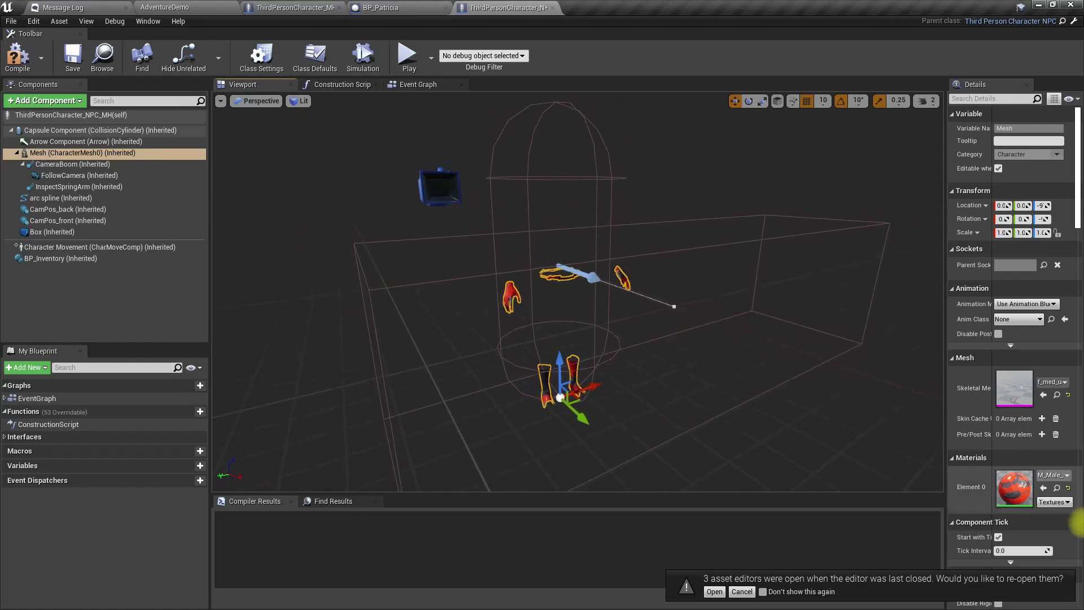
{"action": "left_click", "coordinate": [1069, 489]}
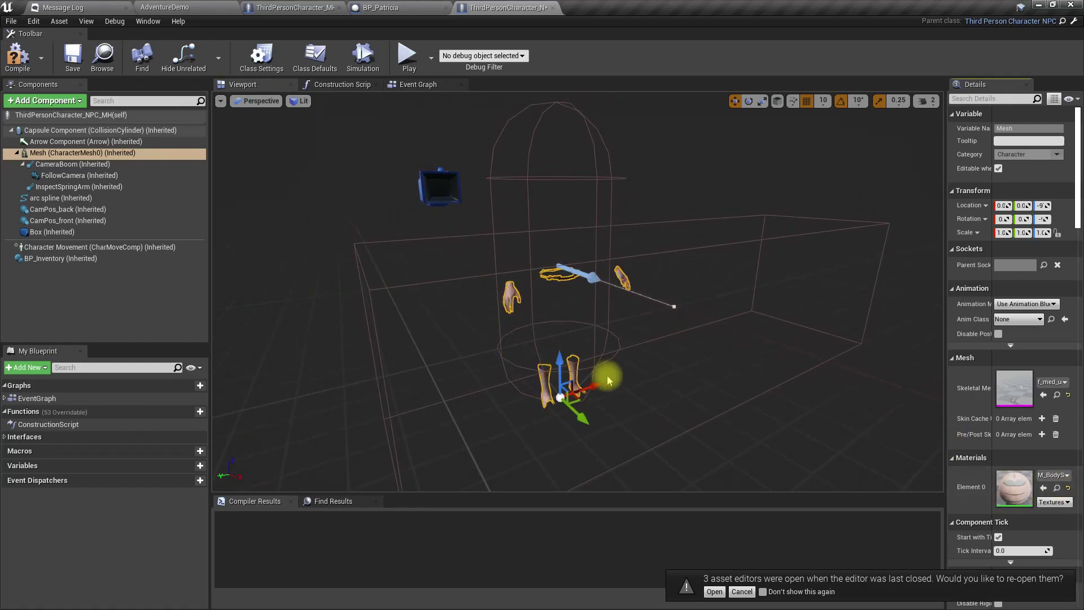
{"action": "right_click_drag", "start_coordinate": [609, 379], "coordinate": [513, 472]}
{"action": "key", "text": "w"}
{"action": "left_click_drag", "start_coordinate": [587, 291], "coordinate": [585, 333]}
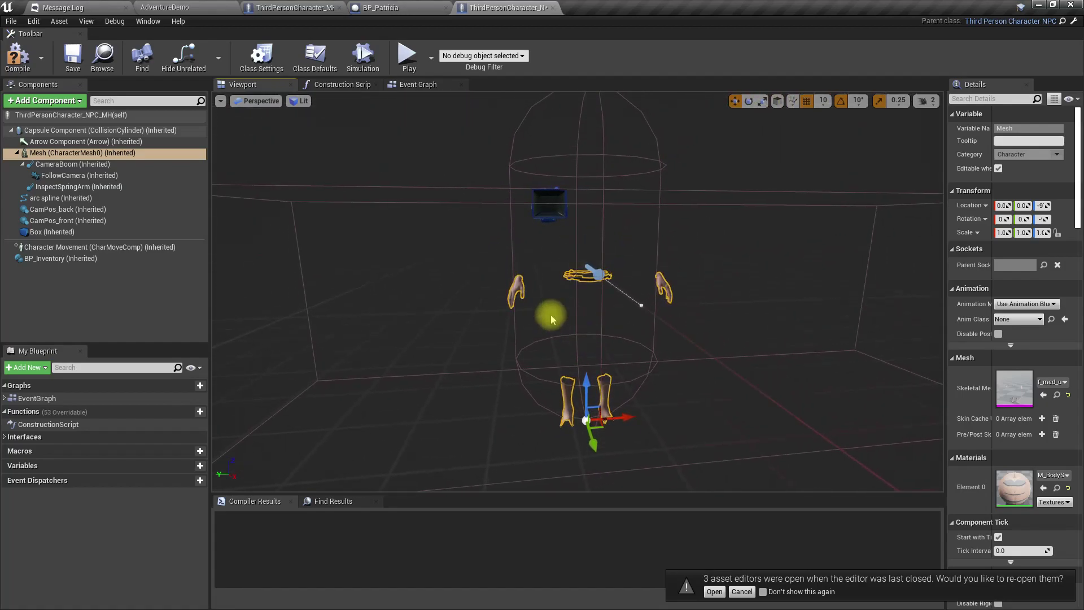
- Copy the Face, Torso, Legs and Feet components of BP_Patricia together
{"action": "left_click", "coordinate": [398, 7]}
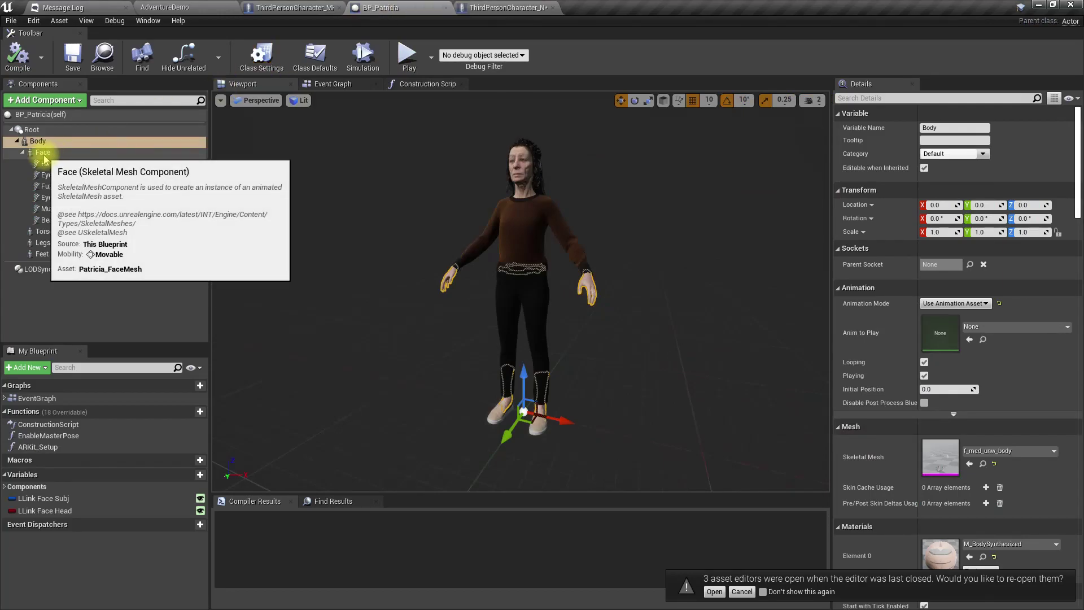
{"action": "left_click", "coordinate": [92, 153]}
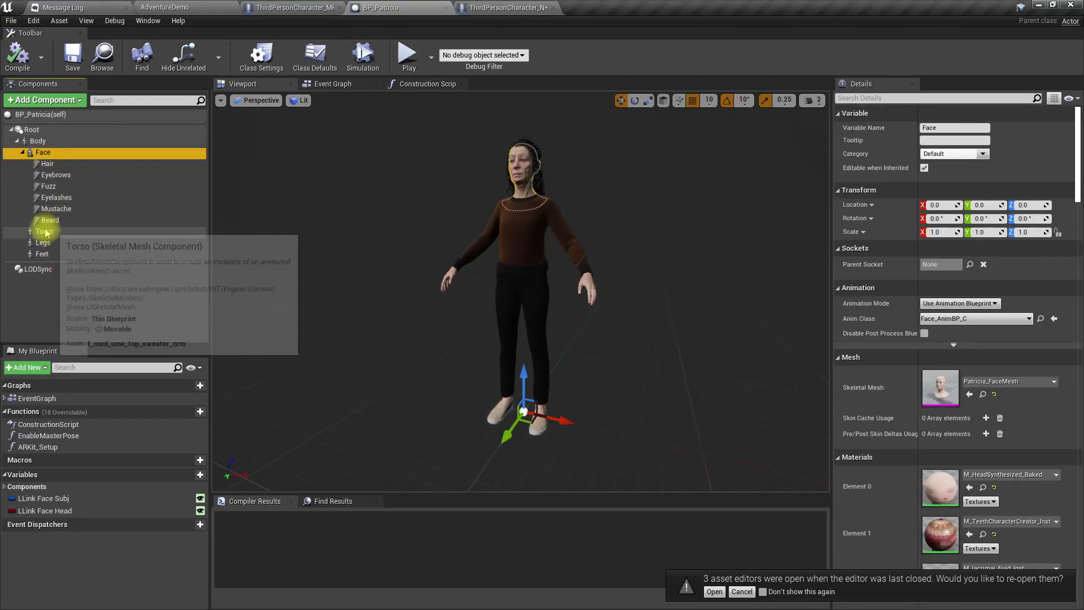
{"action": "left_click", "coordinate": [45, 231], "text": "ctrl"}
{"action": "left_click", "coordinate": [43, 243], "text": "ctrl"}
{"action": "left_click", "coordinate": [42, 253], "text": "ctrl"}
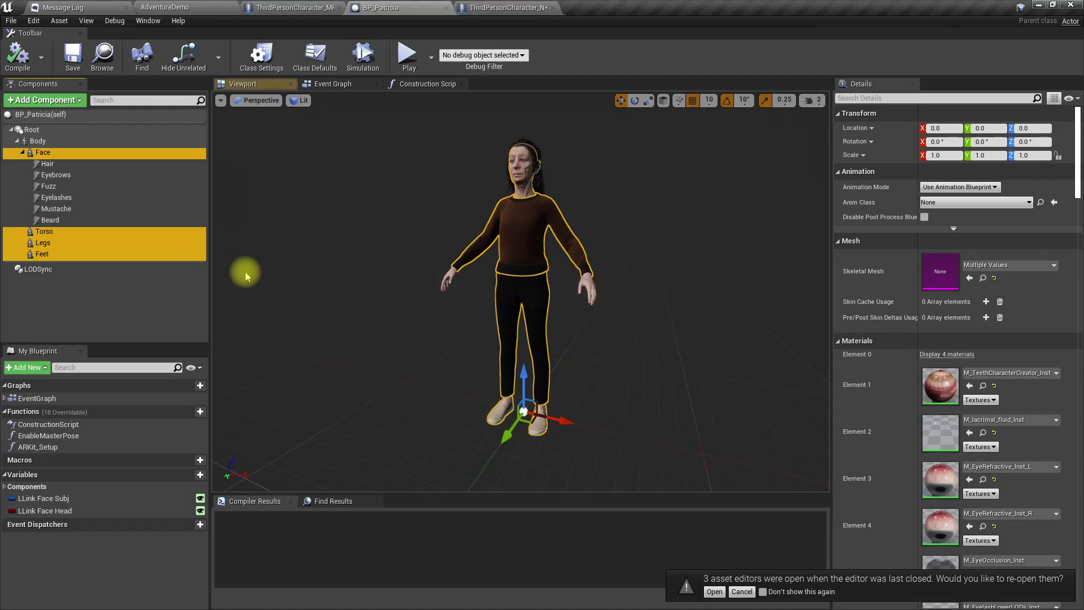
- Paste the copied body components into ThirdPersonCharacter_NPC_MH and parent them to the inherited Mesh component
{"action": "left_click", "coordinate": [505, 7]}
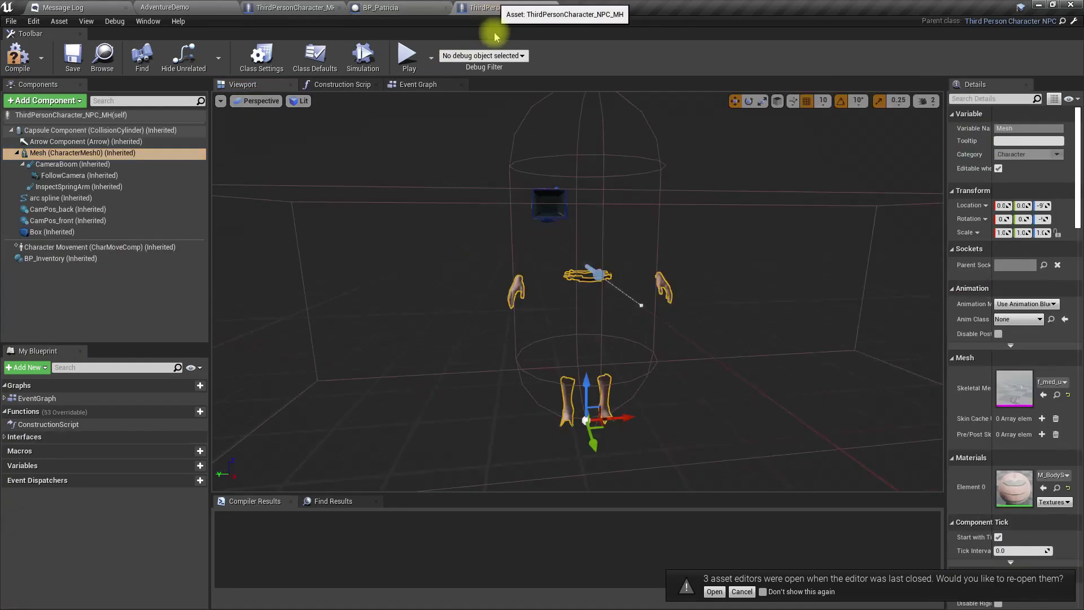
{"action": "right_click", "coordinate": [46, 152]}
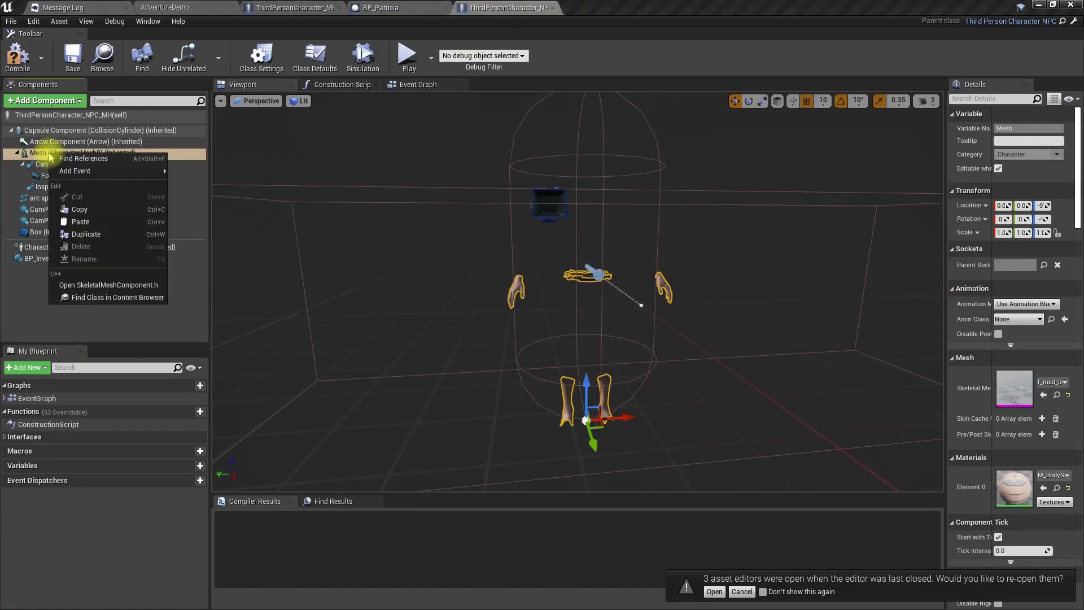
{"action": "left_click", "coordinate": [90, 221]}
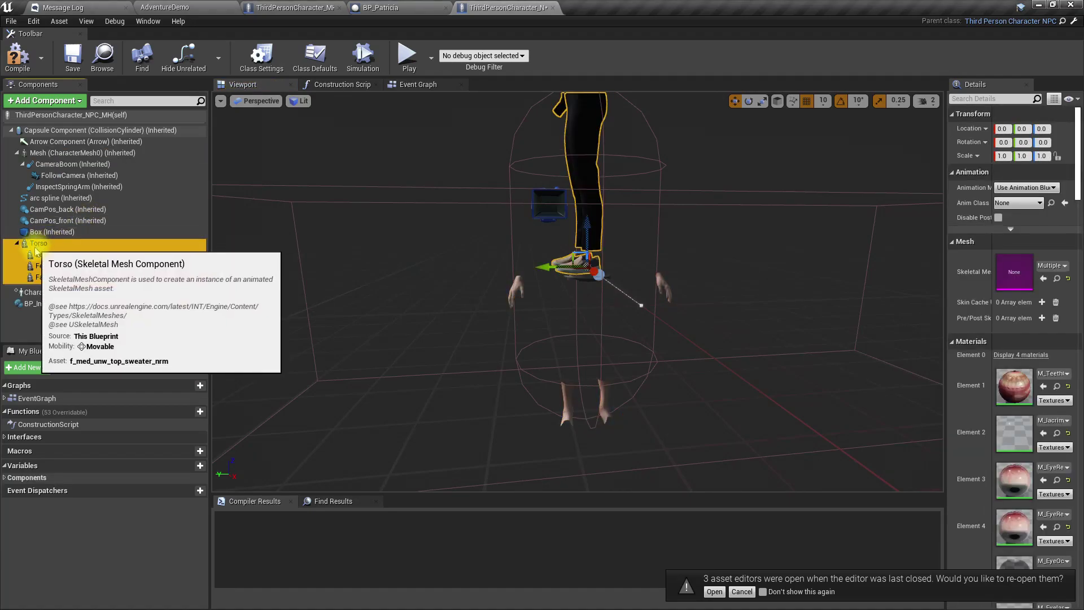
{"action": "left_click_drag", "start_coordinate": [35, 252], "coordinate": [49, 151]}
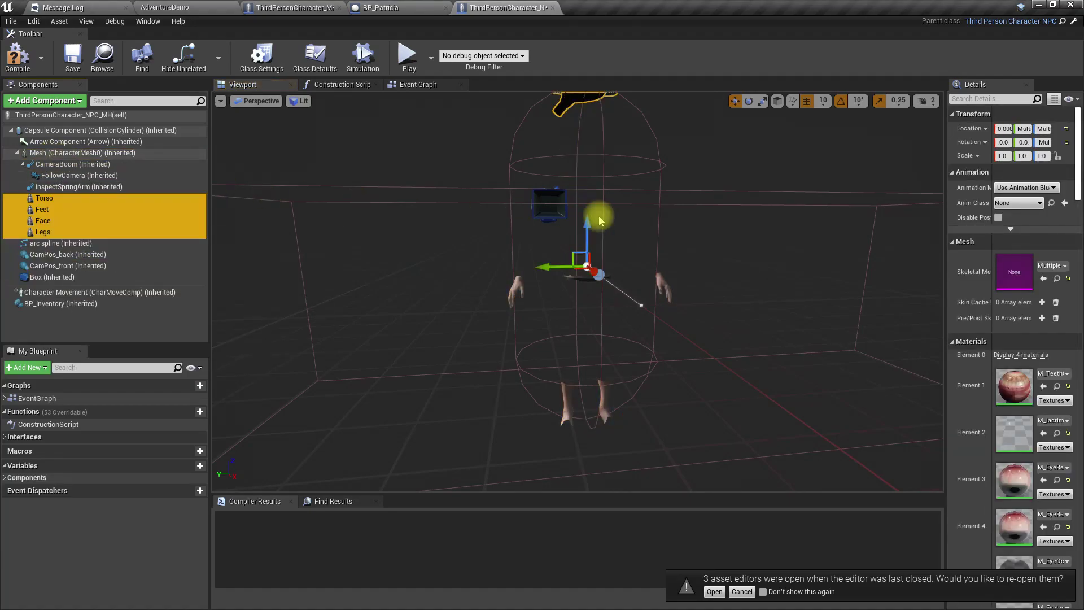
{"action": "right_click_drag", "start_coordinate": [651, 334], "coordinate": [655, 246]}
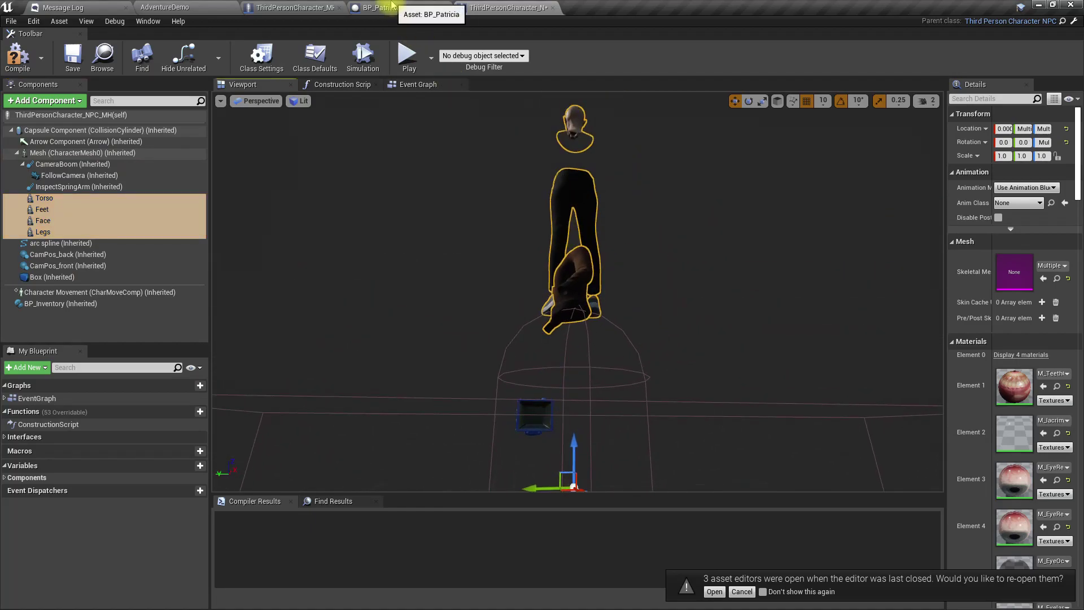
- Compare with the part transforms in BP_Patricia, and reset the rotation and location of the pasted Torso, Feet, Face and Legs to default
{"action": "left_click", "coordinate": [392, 5]}
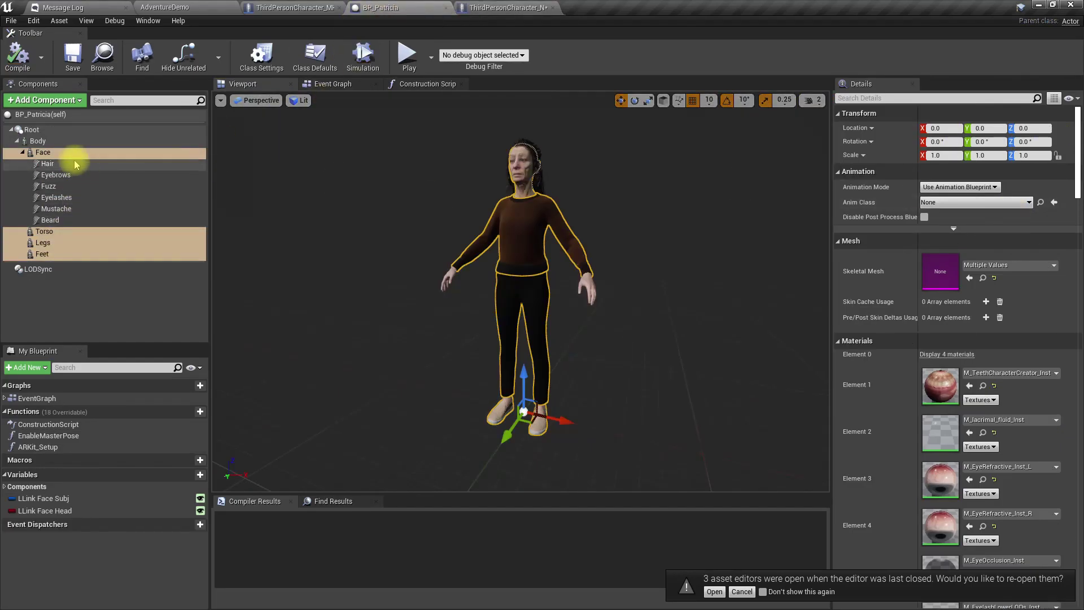
{"action": "left_click", "coordinate": [45, 232]}
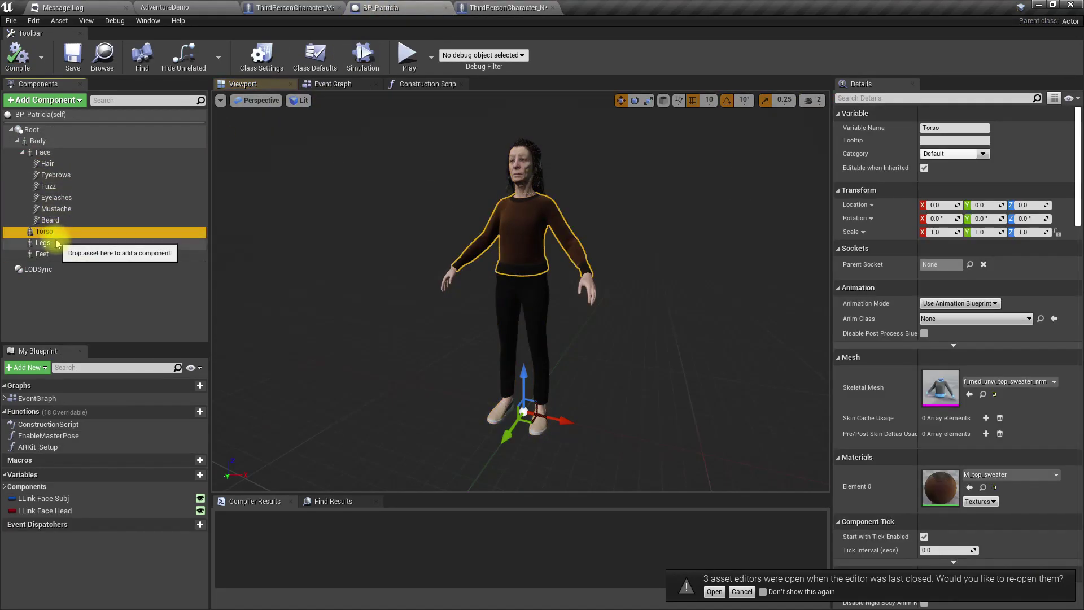
{"action": "left_click", "coordinate": [45, 242]}
{"action": "left_click", "coordinate": [43, 254]}
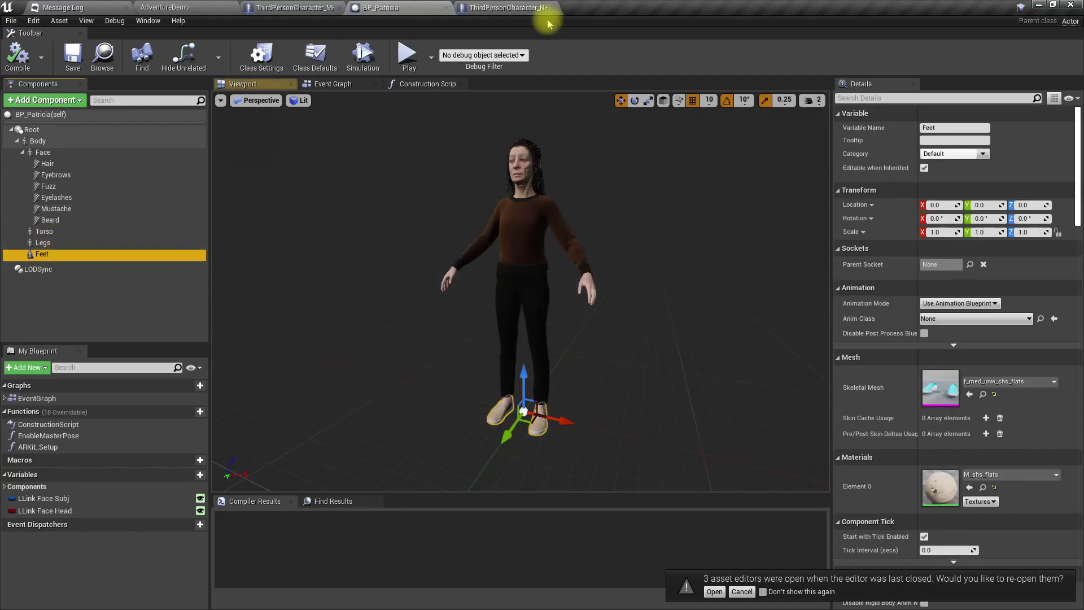
{"action": "left_click", "coordinate": [514, 8]}
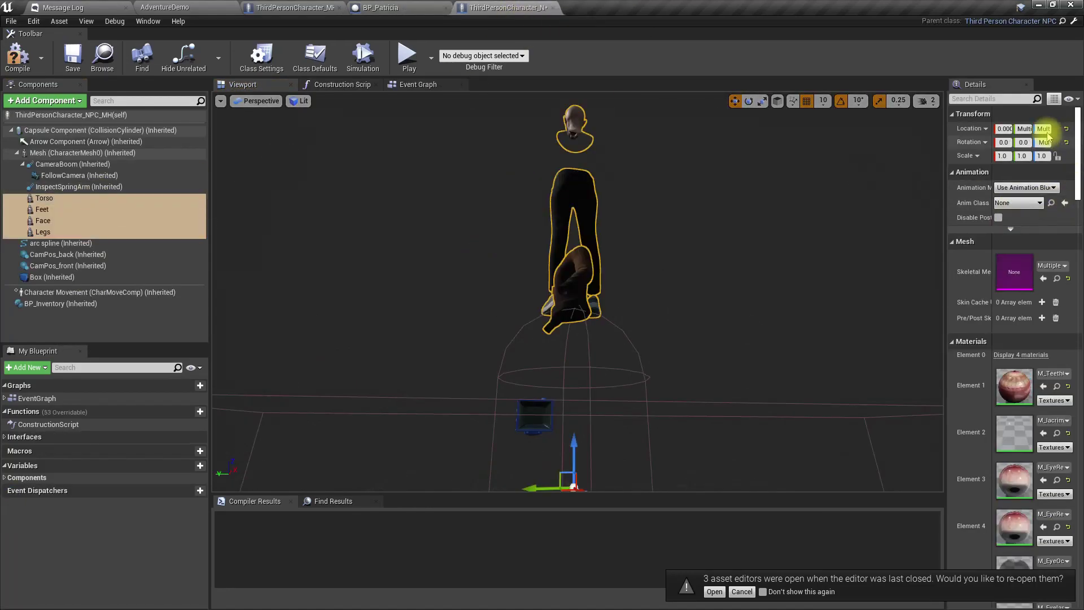
{"action": "left_click_drag", "start_coordinate": [952, 135], "coordinate": [881, 134]}
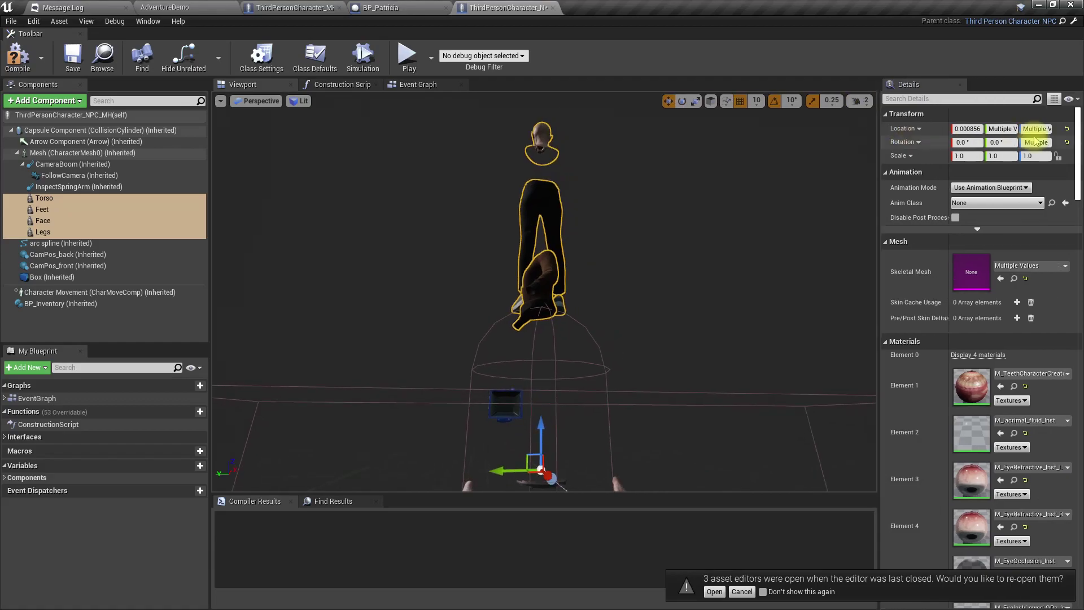
{"action": "left_click", "coordinate": [1067, 142]}
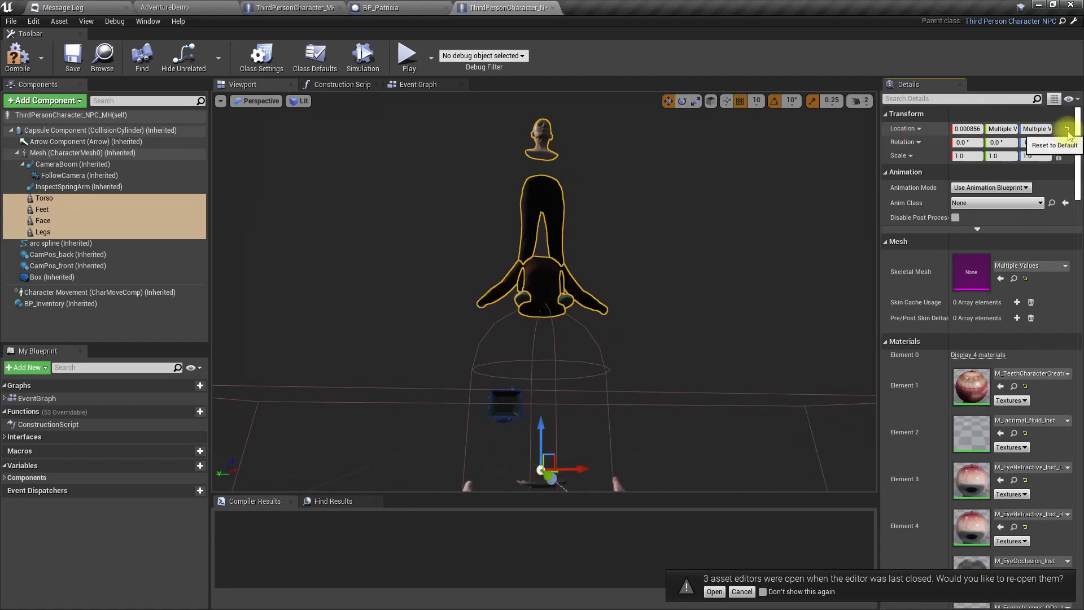
{"action": "left_click", "coordinate": [1067, 129]}
{"action": "right_click_drag", "start_coordinate": [612, 268], "coordinate": [706, 395]}
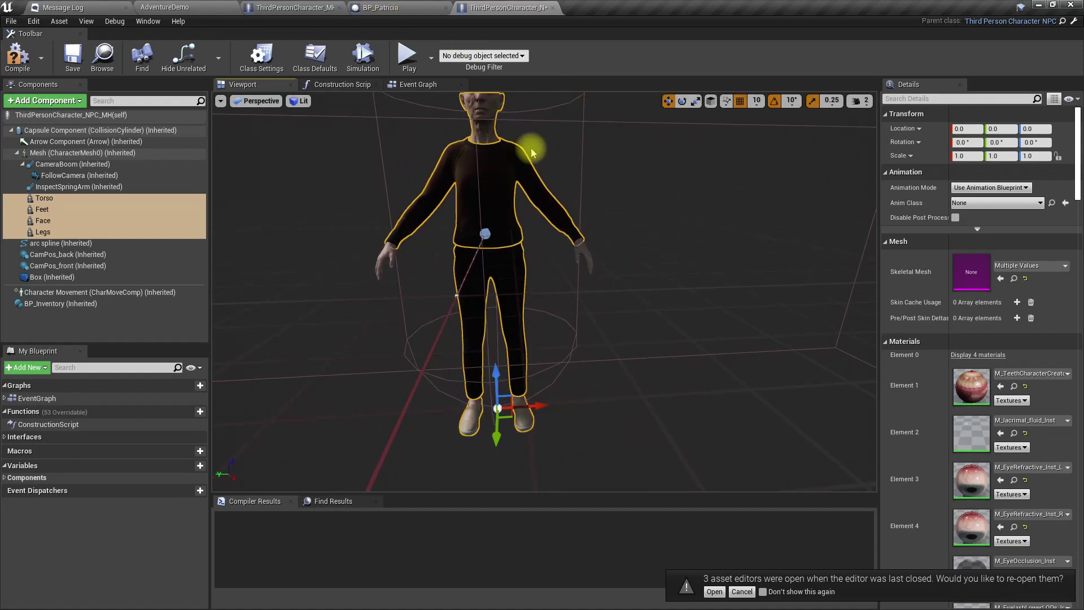
- Copy the groom components from Hair through Beard under the Face component of BP_Patricia
{"action": "left_click", "coordinate": [395, 7]}
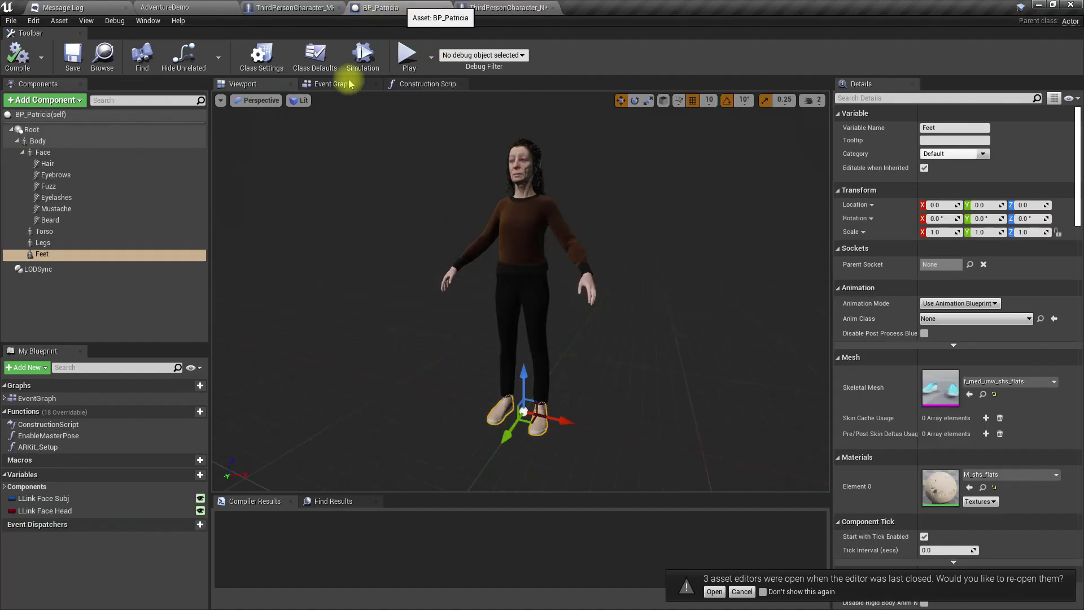
{"action": "left_click", "coordinate": [49, 164]}
{"action": "left_click", "coordinate": [50, 219], "text": "shift"}
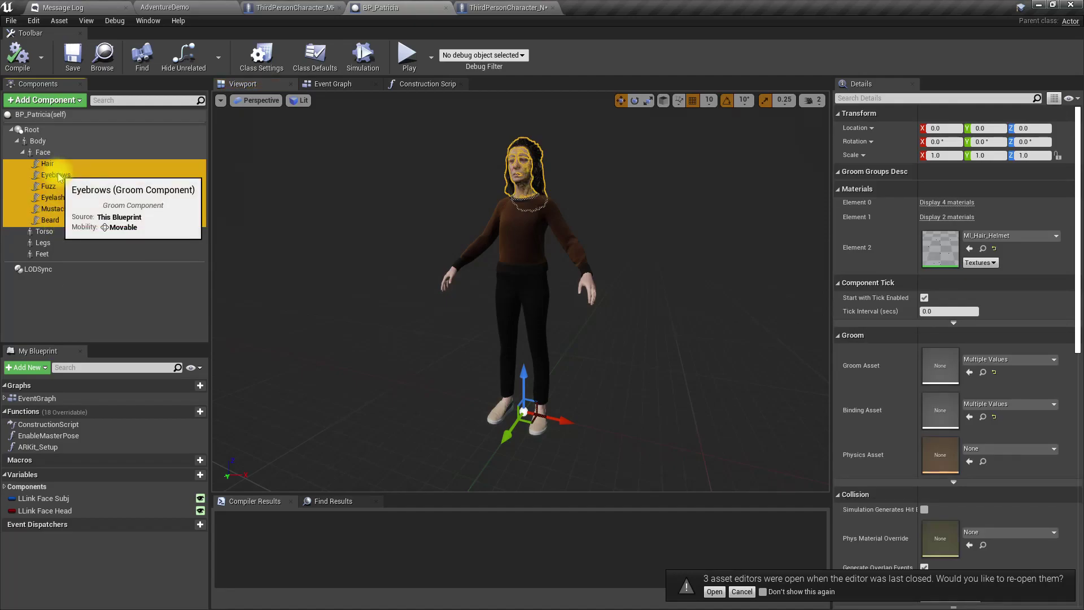
- Paste the copied groom components into ThirdPersonCharacter_NPC_MH and parent them to its Face component
{"action": "left_click", "coordinate": [503, 7]}
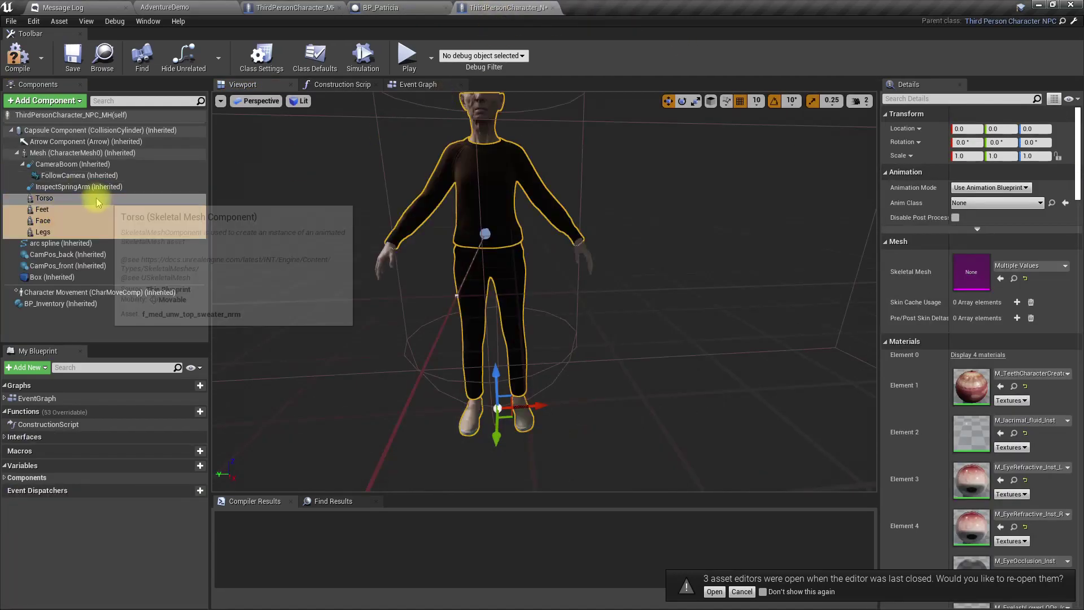
{"action": "left_click", "coordinate": [43, 220]}
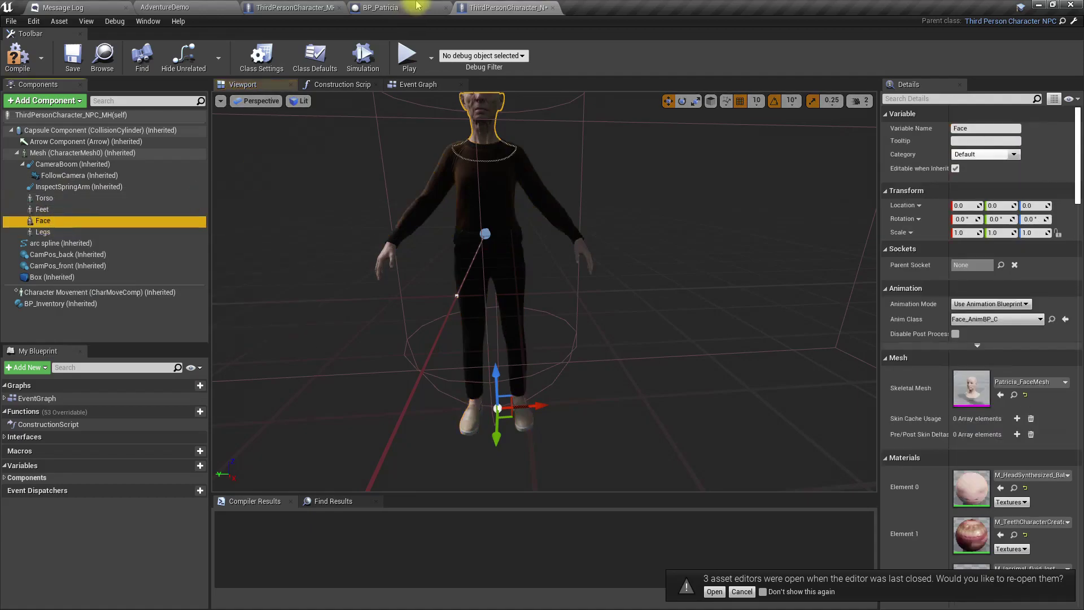
{"action": "left_click", "coordinate": [390, 8]}
{"action": "left_click", "coordinate": [502, 7]}
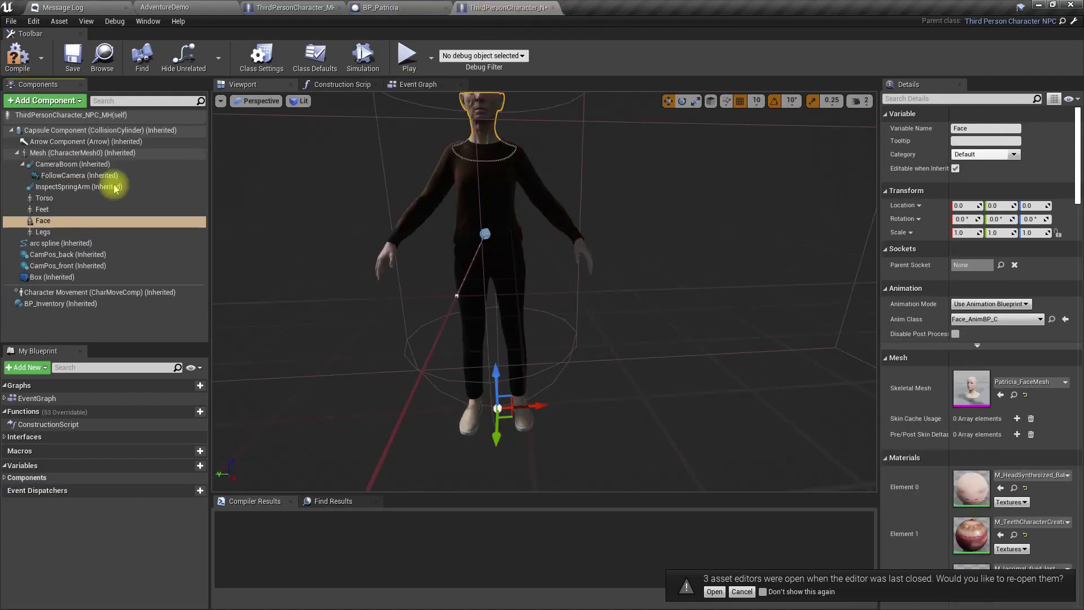
{"action": "right_click", "coordinate": [42, 221]}
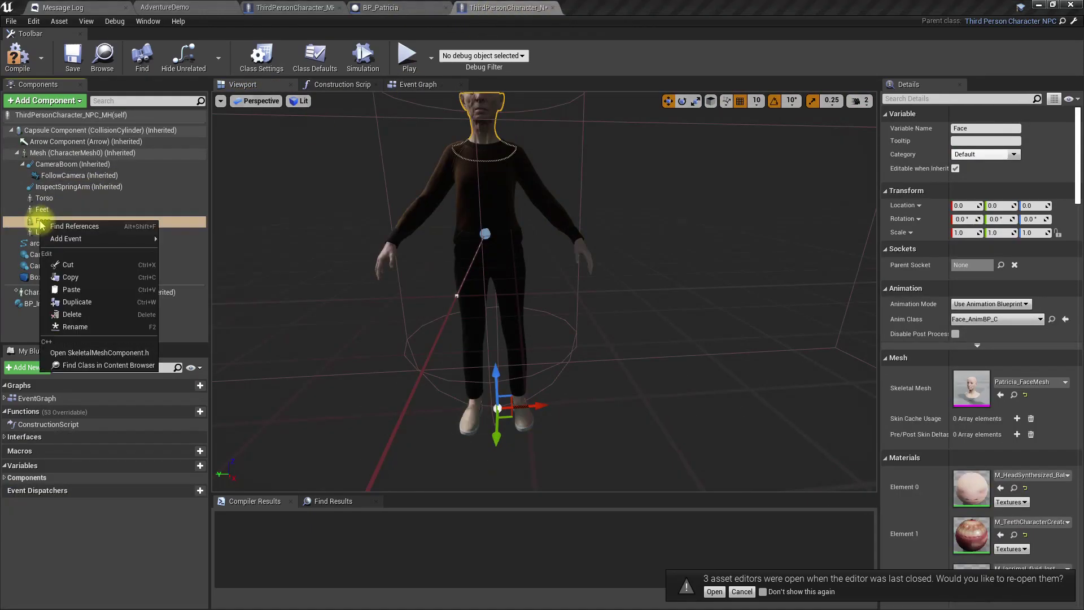
{"action": "left_click", "coordinate": [72, 289]}
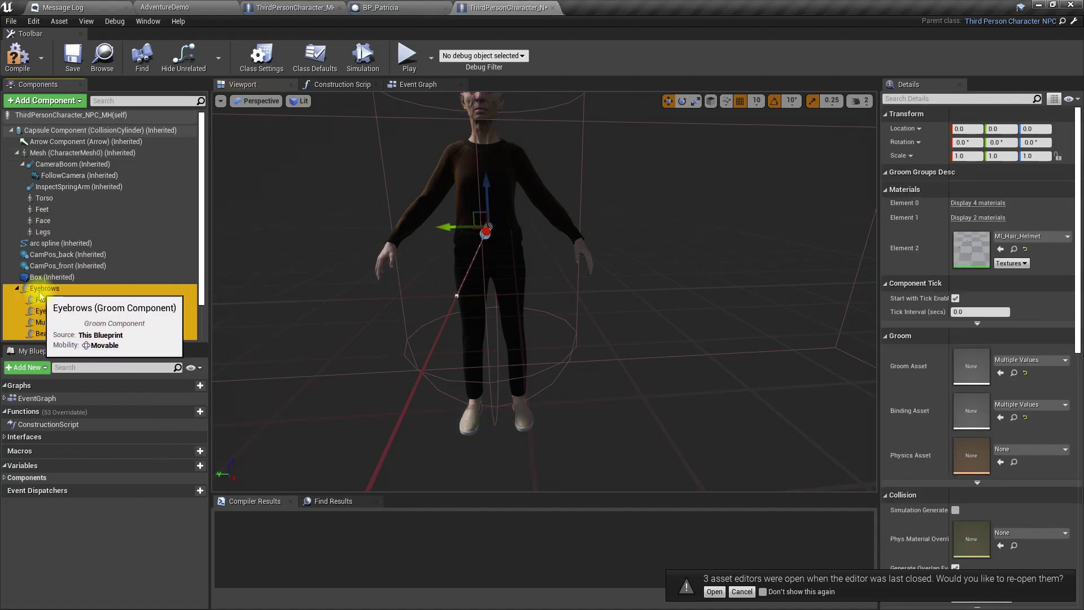
{"action": "left_click_drag", "start_coordinate": [39, 293], "coordinate": [60, 236]}
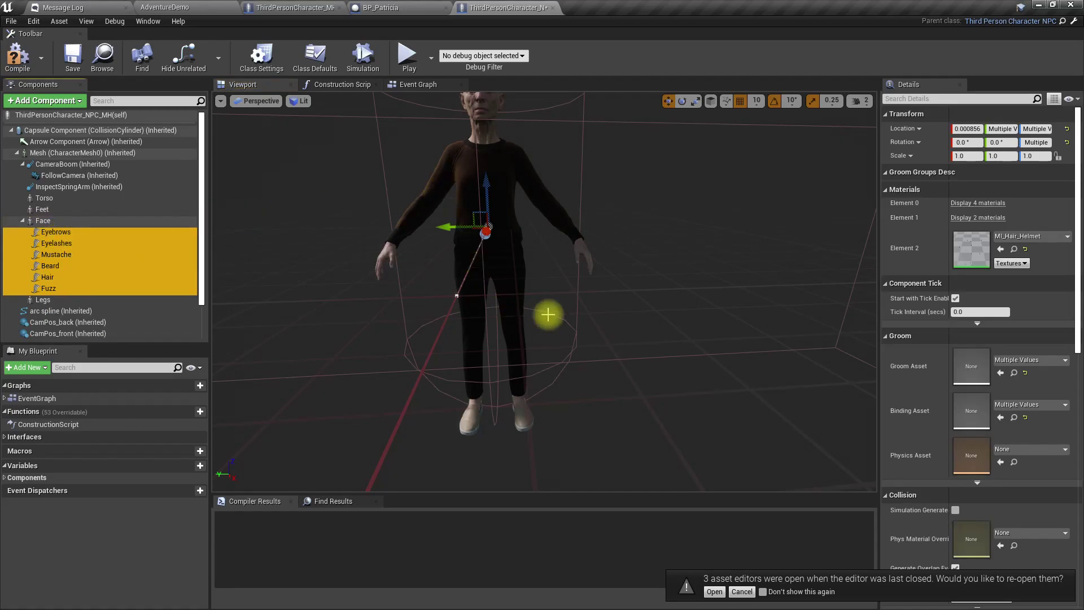
- Reset the groom components' location and rotation to default, and inspect the assembled character with the Mesh component selected
{"action": "right_click_drag", "start_coordinate": [549, 314], "coordinate": [549, 161]}
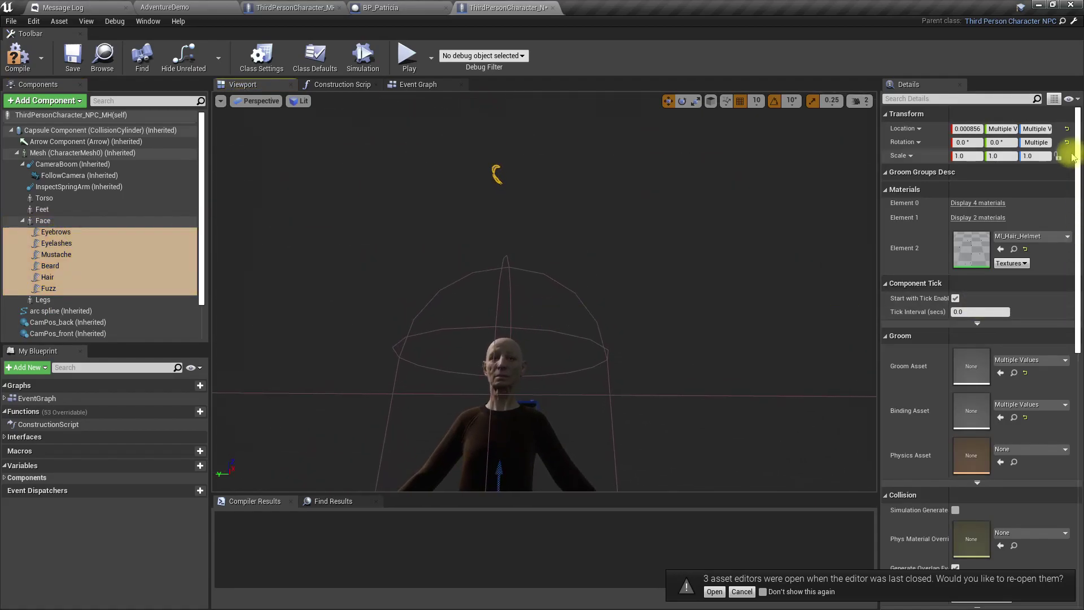
{"action": "left_click", "coordinate": [1067, 130]}
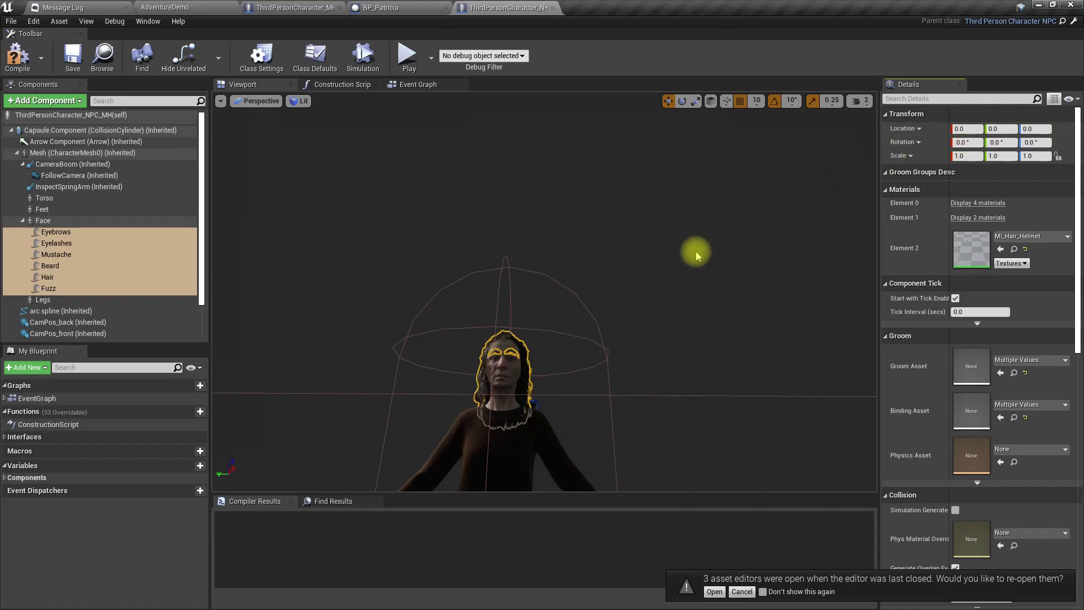
{"action": "key", "text": "f"}
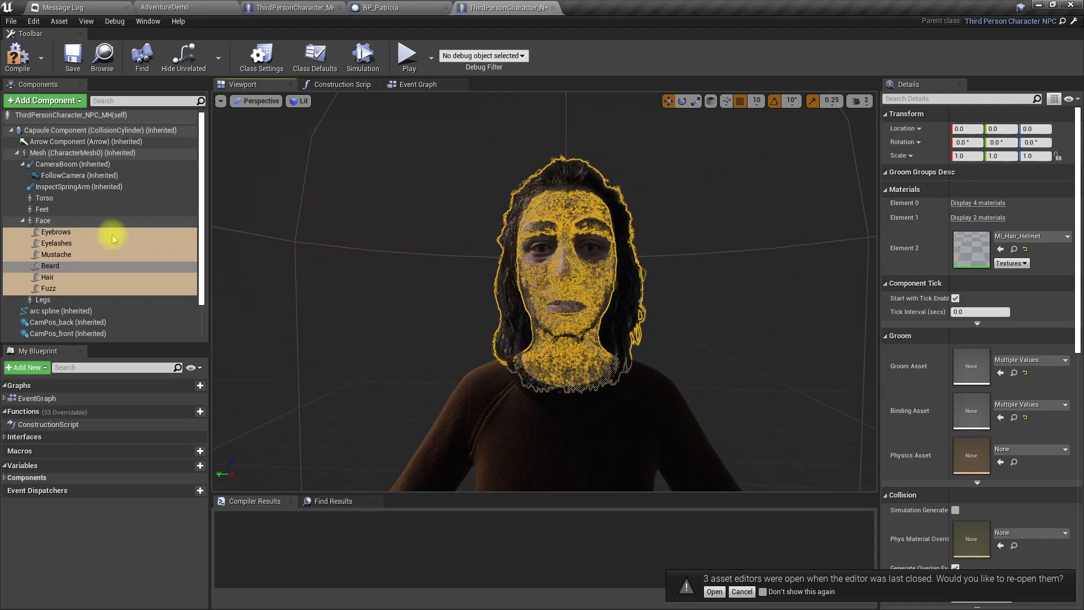
{"action": "left_click", "coordinate": [46, 153]}
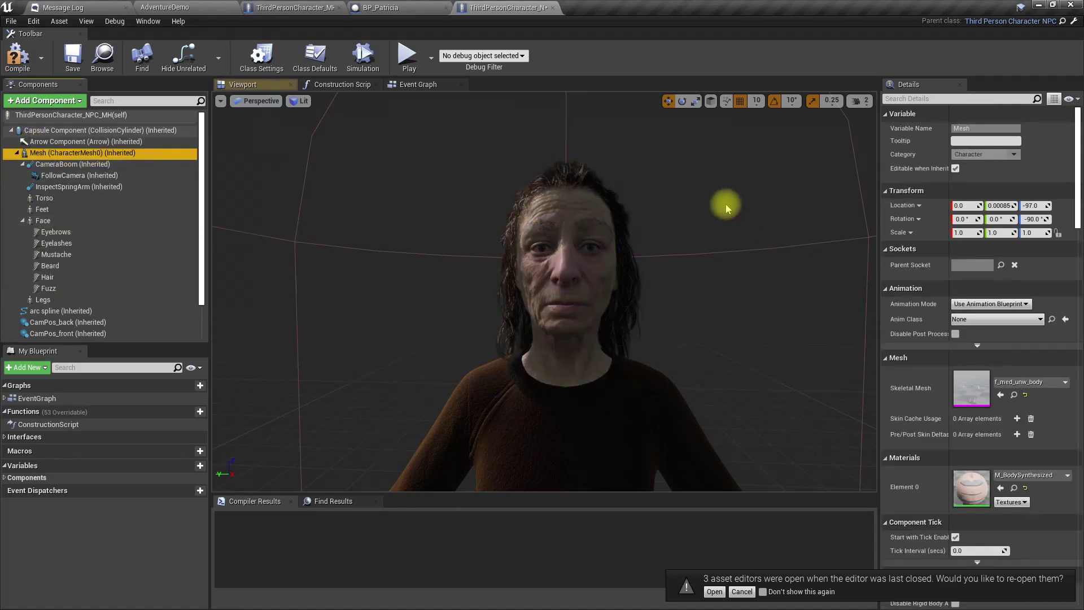
{"action": "right_click_drag", "start_coordinate": [545, 291], "coordinate": [486, 294]}
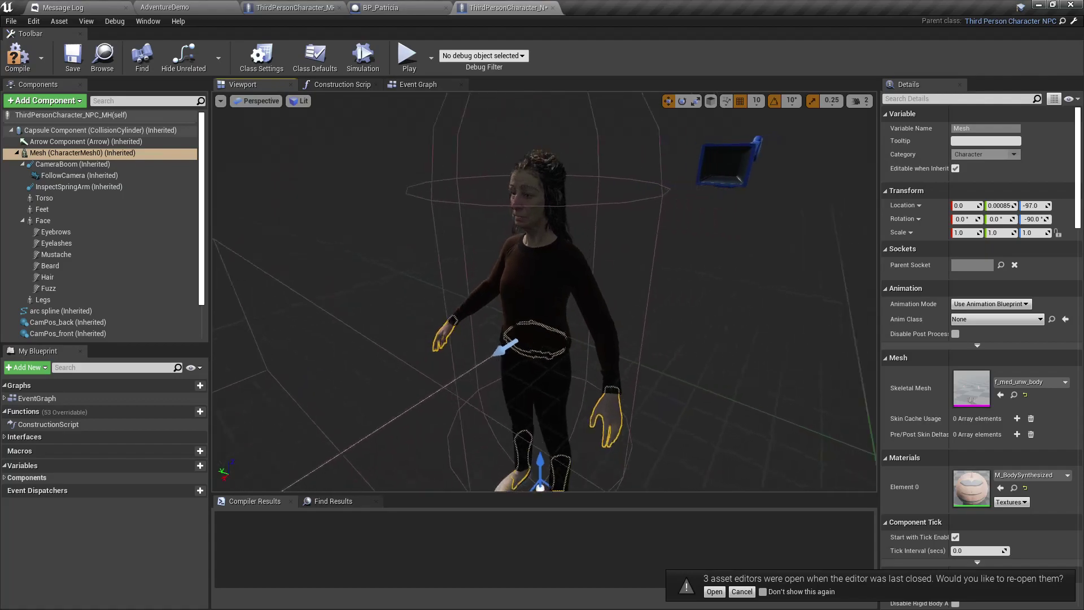
{"action": "right_click_drag", "start_coordinate": [599, 283], "coordinate": [675, 163]}
- Locate the MH_AnimBP animation blueprint used by the Mesh component of ThirdPersonCharacter_MH among the project assets
{"action": "left_click", "coordinate": [411, 8]}
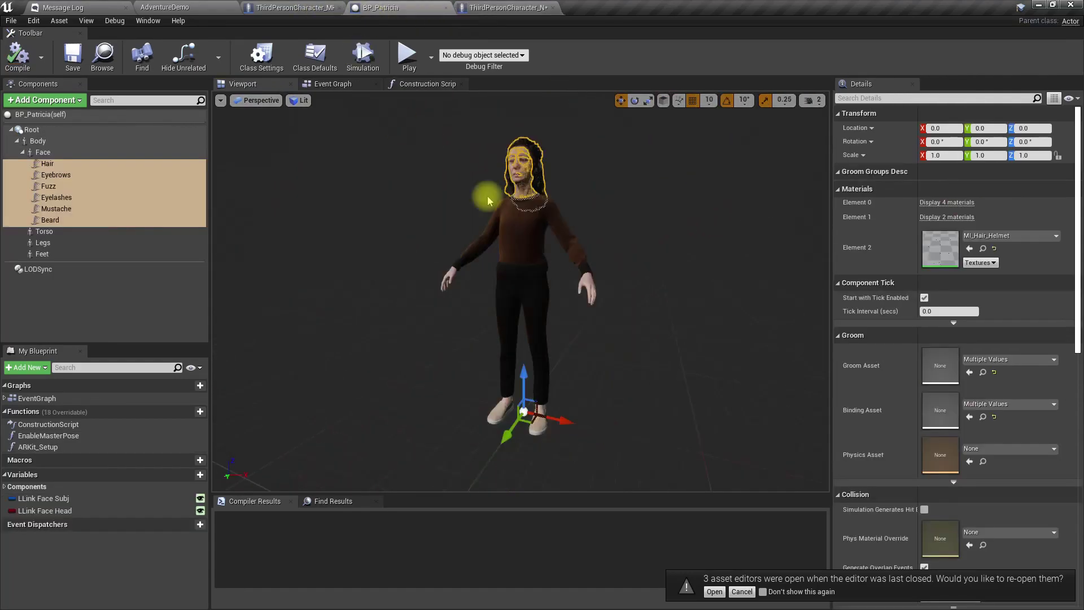
{"action": "left_click", "coordinate": [291, 7]}
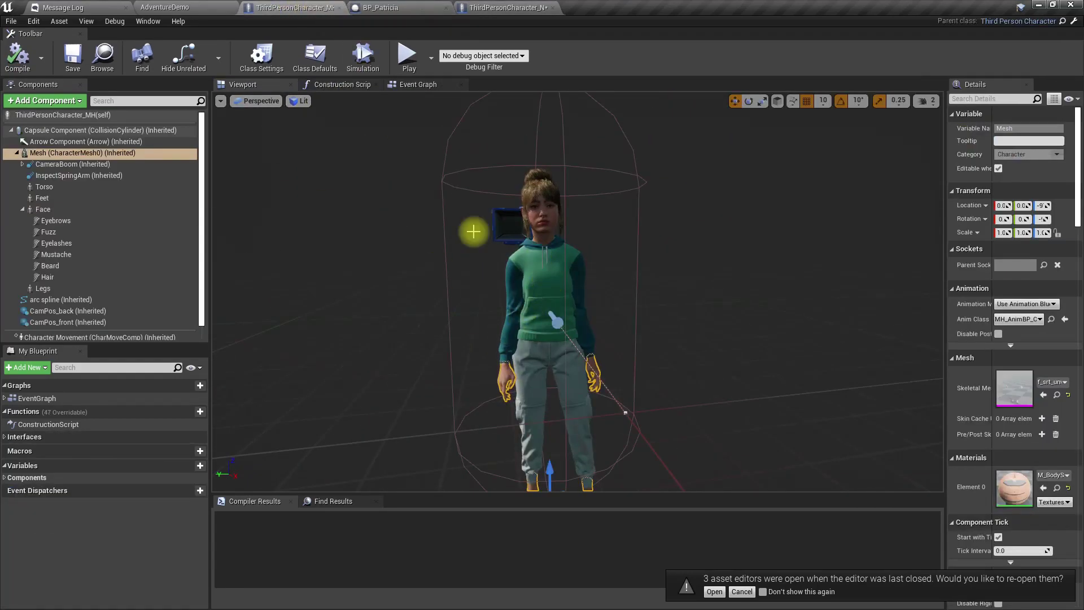
{"action": "left_click", "coordinate": [26, 152]}
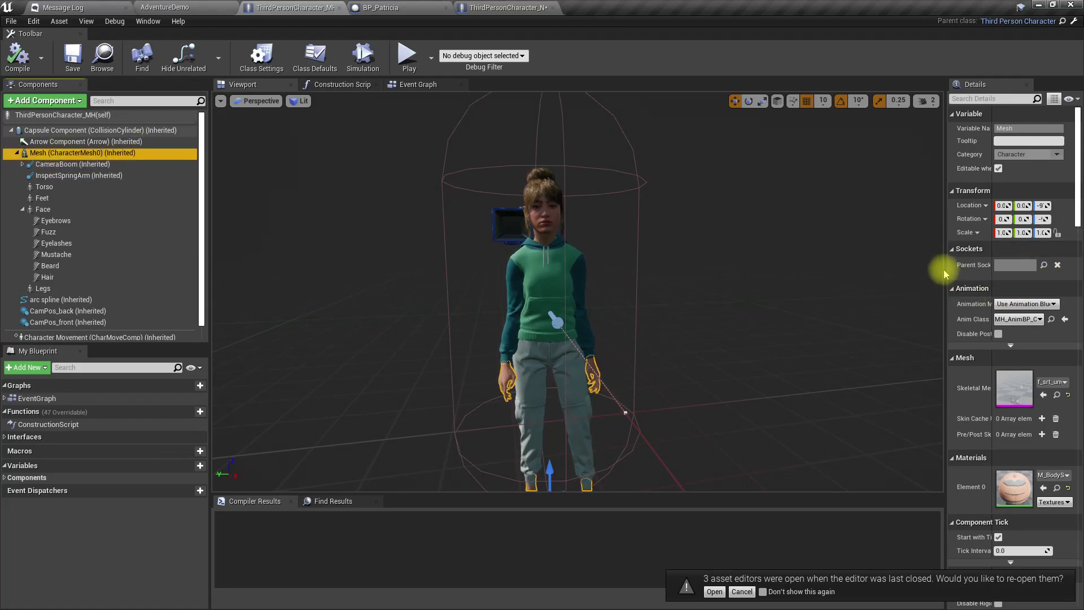
{"action": "left_click_drag", "start_coordinate": [946, 269], "coordinate": [835, 264]}
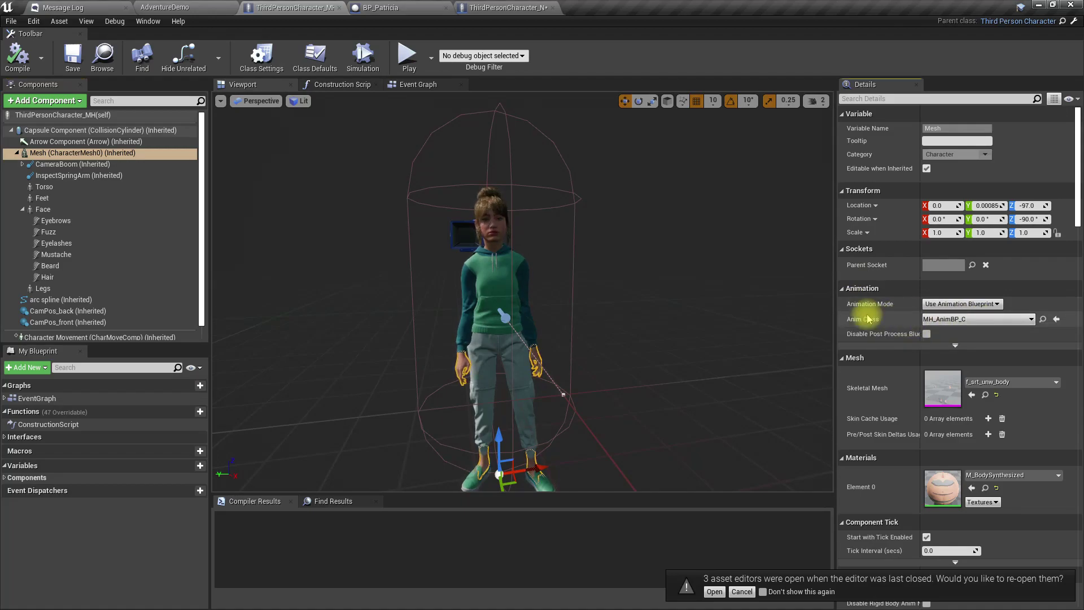
{"action": "left_click", "coordinate": [1043, 320]}
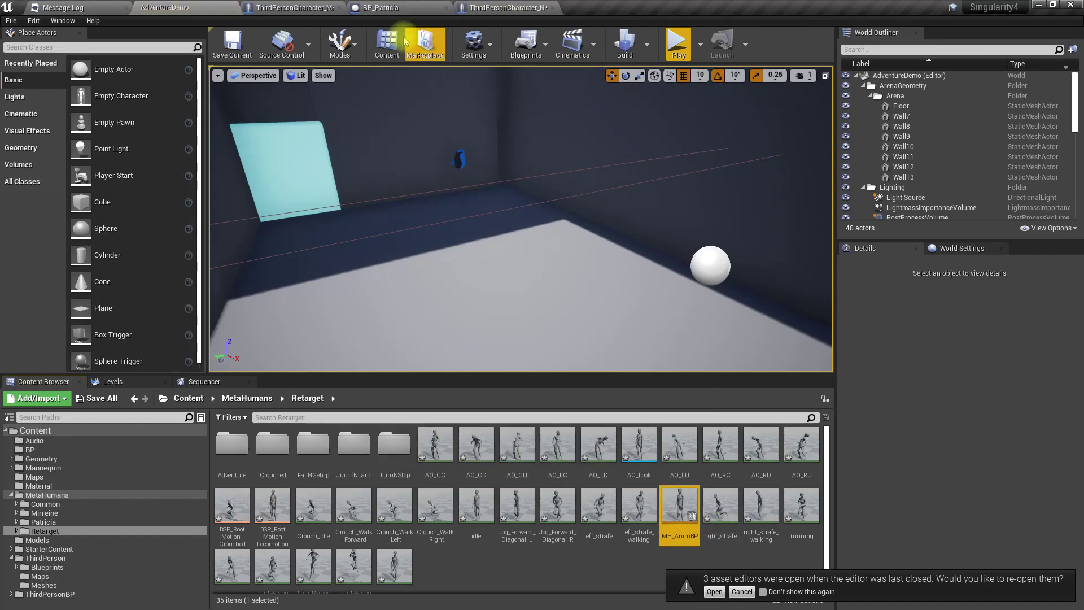
- Assign MH_AnimBP as the Anim Class of the Mesh component in ThirdPersonCharacter_NPC_MH and inspect the character's pose
{"action": "left_click", "coordinate": [398, 7]}
{"action": "left_click", "coordinate": [525, 8]}
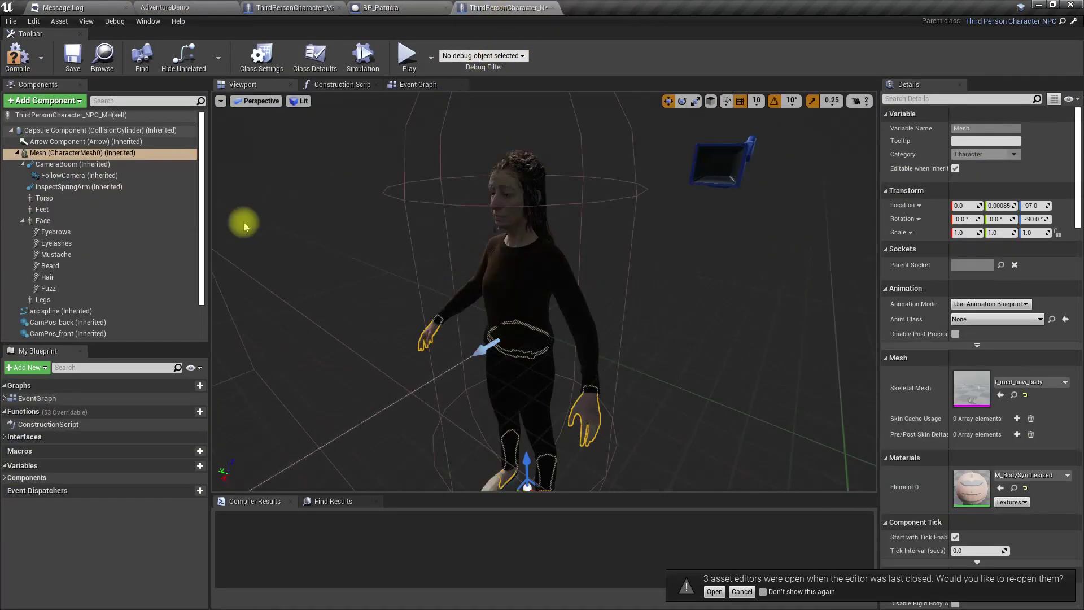
{"action": "left_click", "coordinate": [1053, 326]}
{"action": "left_click", "coordinate": [486, 6]}
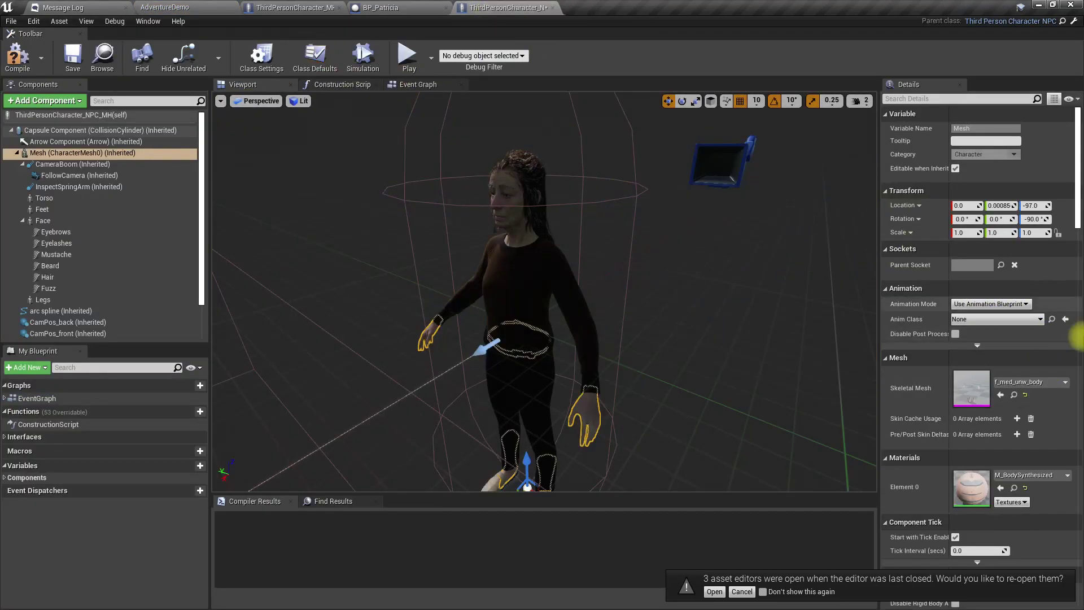
{"action": "left_click", "coordinate": [1066, 320]}
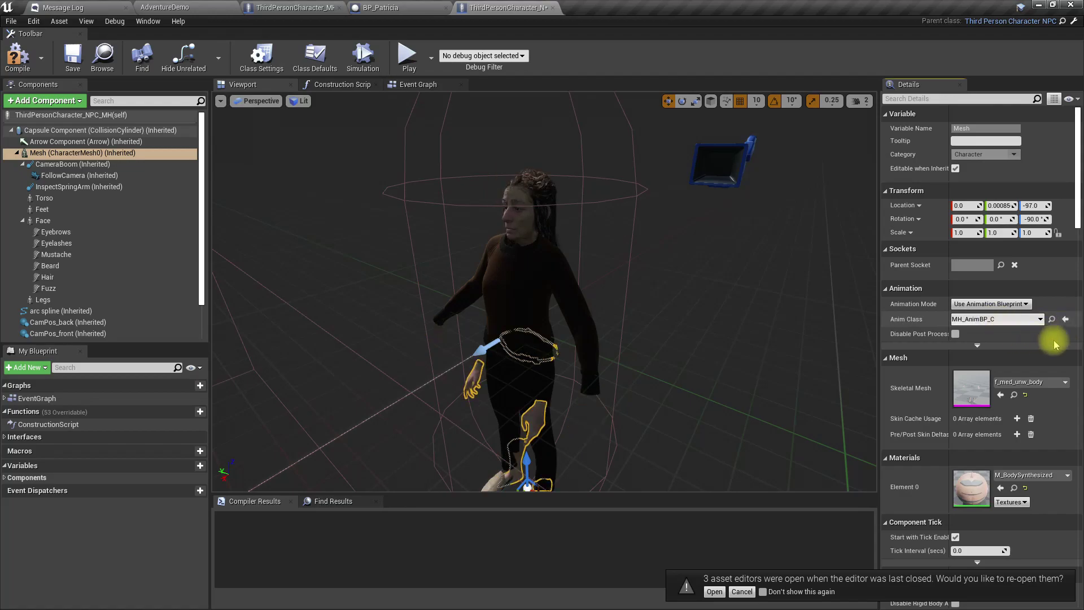
{"action": "right_click_drag", "start_coordinate": [622, 315], "coordinate": [790, 361]}
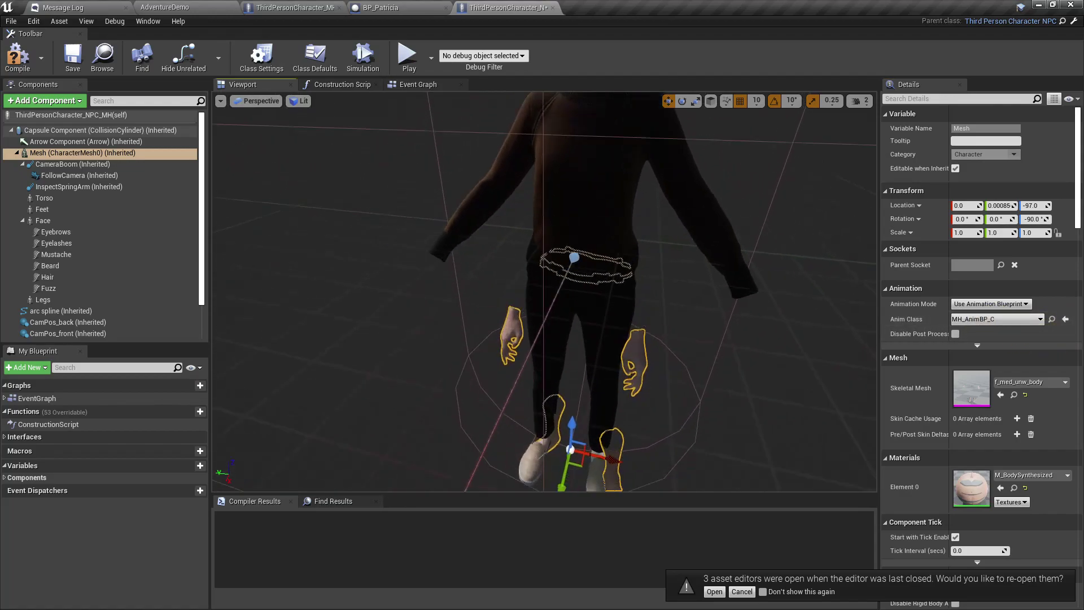
{"action": "left_click_drag", "start_coordinate": [620, 266], "coordinate": [632, 317]}
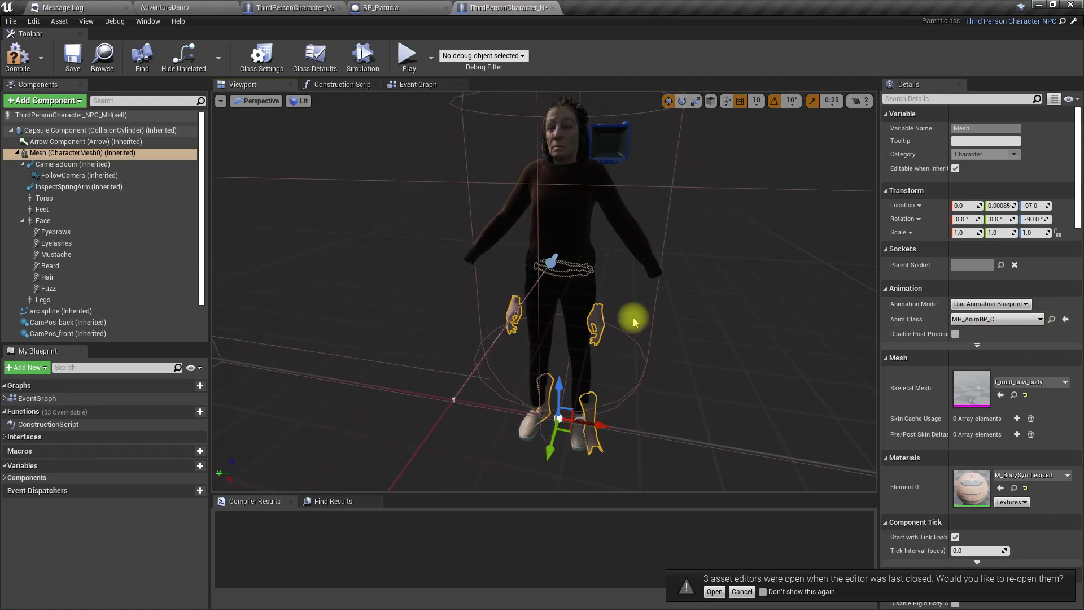
{"action": "right_click_drag", "start_coordinate": [629, 313], "coordinate": [577, 268]}
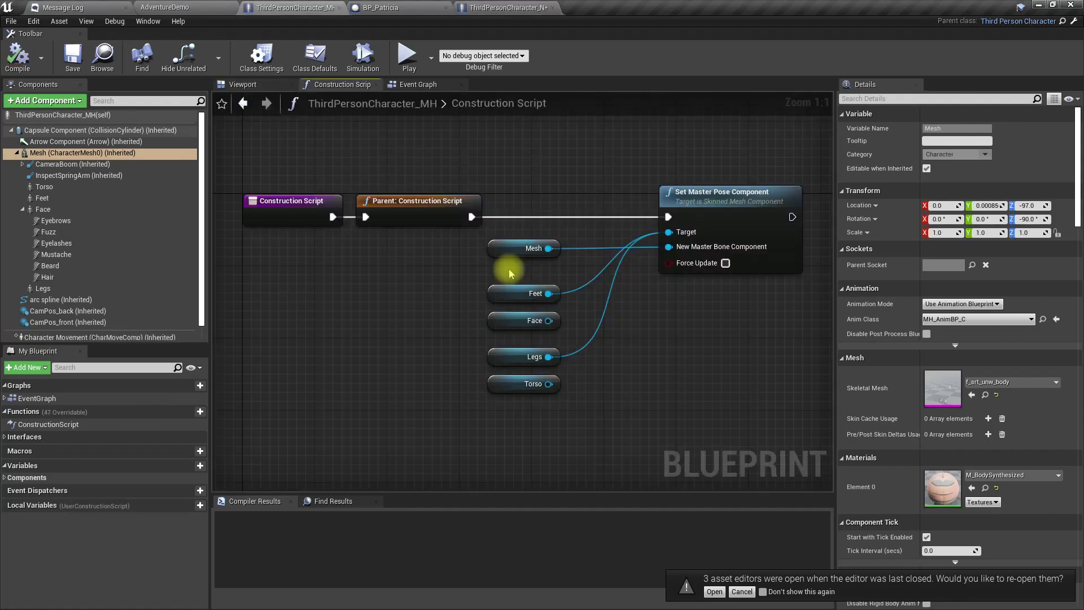
- Copy Set Master Pose Component with its Mesh, Feet and Legs nodes into ThirdPersonCharacter_NPC_MH's construction script, connect it after the parent call, and compile
{"action": "left_click_drag", "start_coordinate": [533, 148], "coordinate": [674, 274]}
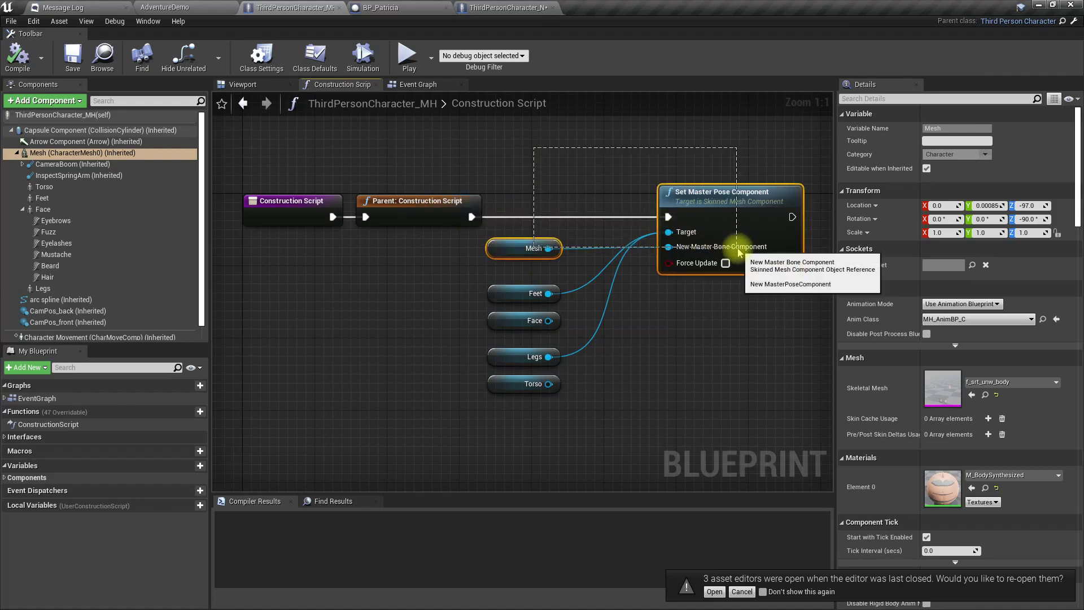
{"action": "left_click", "coordinate": [501, 360], "text": "ctrl"}
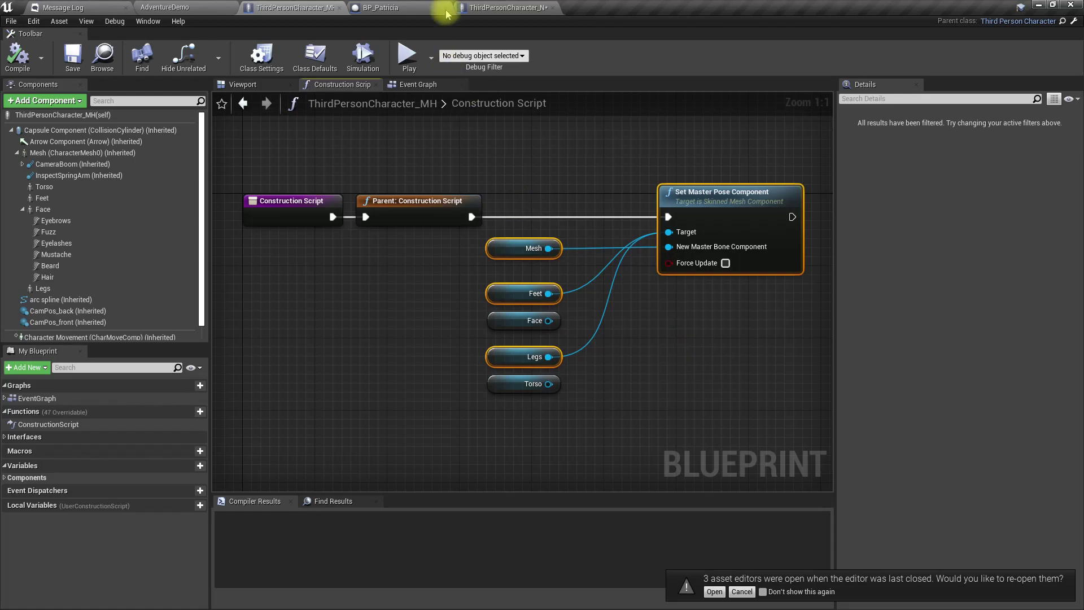
{"action": "left_click", "coordinate": [508, 8]}
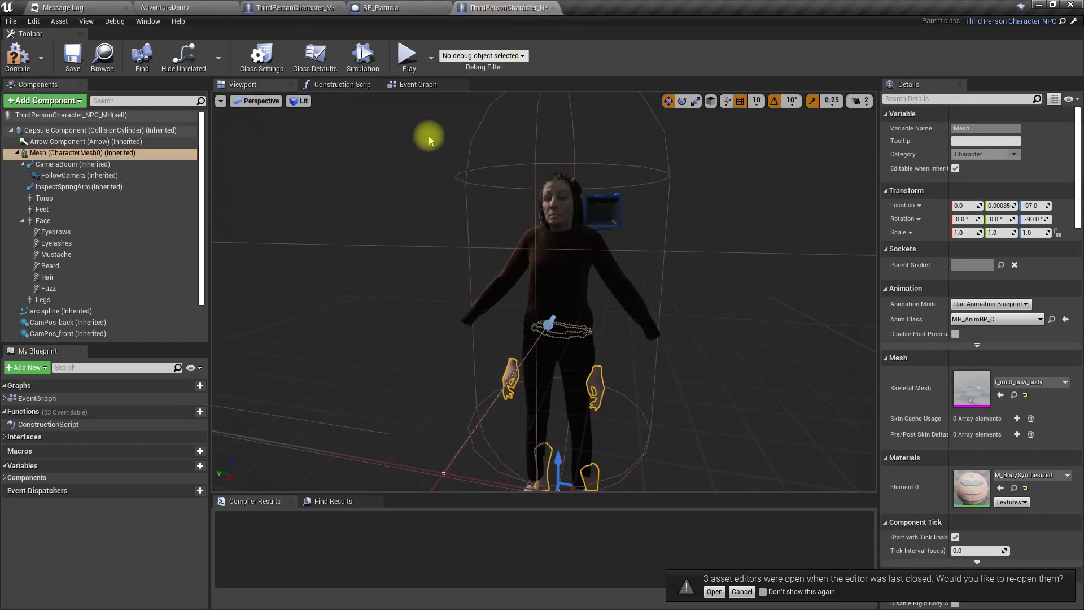
{"action": "left_click", "coordinate": [339, 85]}
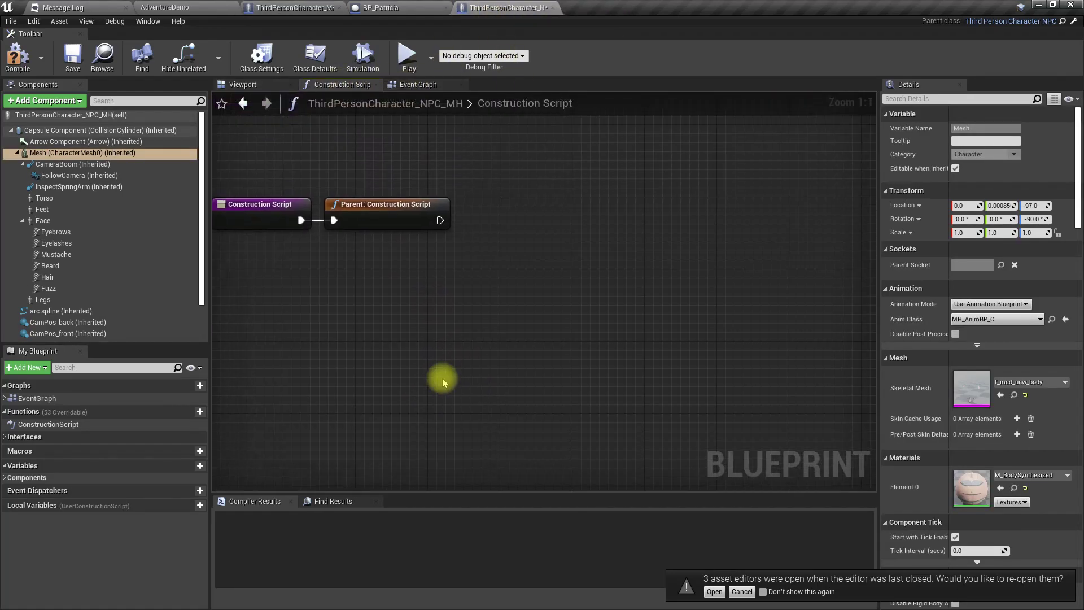
{"action": "key", "text": "ctrl+v"}
{"action": "left_click_drag", "start_coordinate": [594, 309], "coordinate": [439, 228]}
{"action": "left_click_drag", "start_coordinate": [727, 276], "coordinate": [736, 240]}
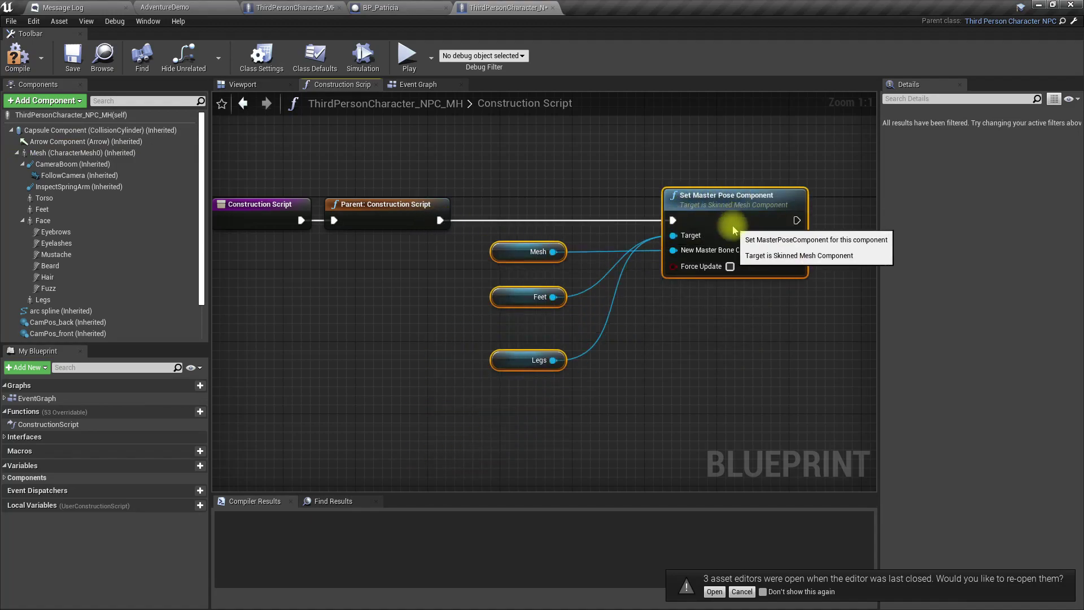
{"action": "left_click", "coordinate": [259, 85]}
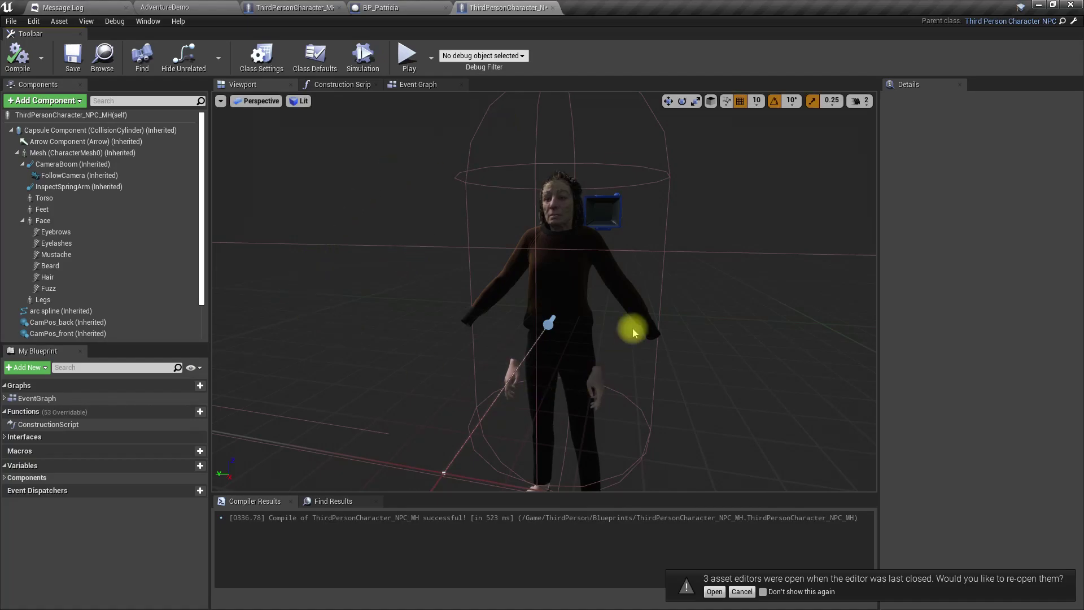
- Add a Torso reference as another target of Set Master Pose Component, compile the blueprint, and inspect the character
{"action": "left_click", "coordinate": [421, 85]}
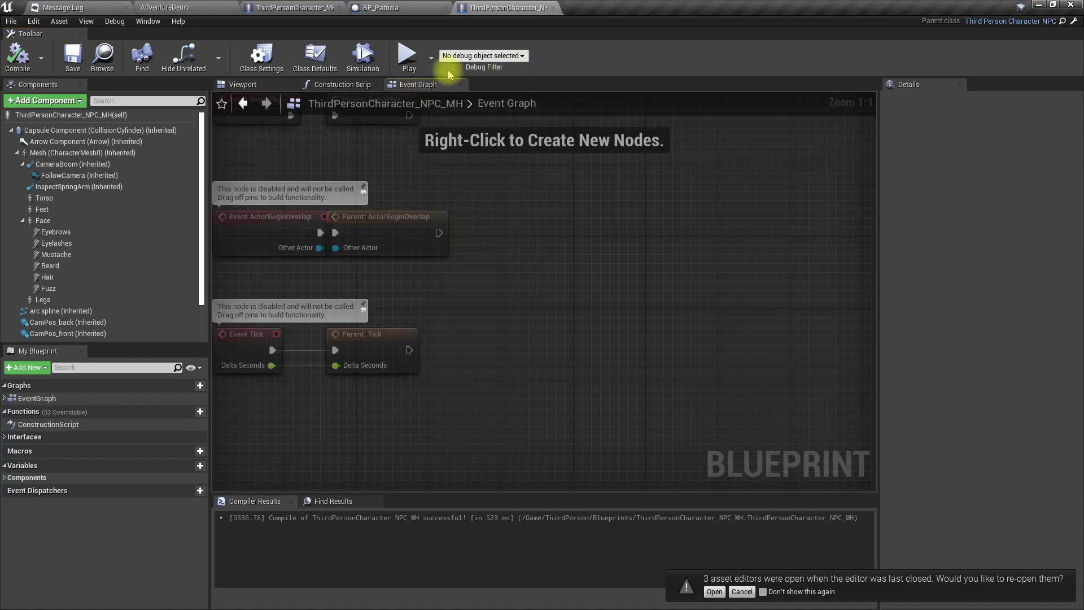
{"action": "left_click", "coordinate": [344, 85]}
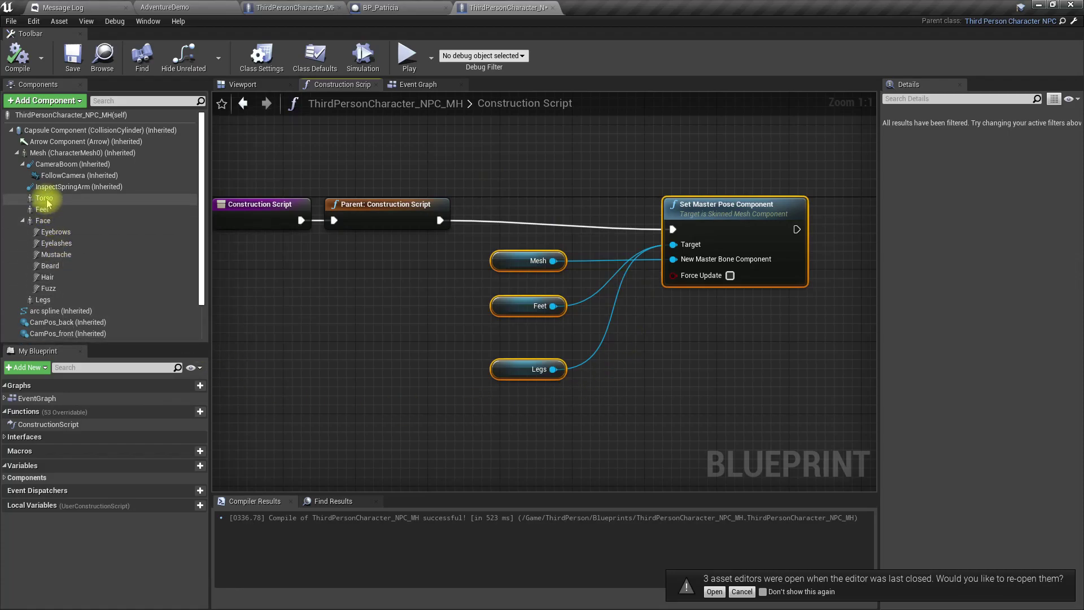
{"action": "left_click_drag", "start_coordinate": [46, 202], "coordinate": [682, 247]}
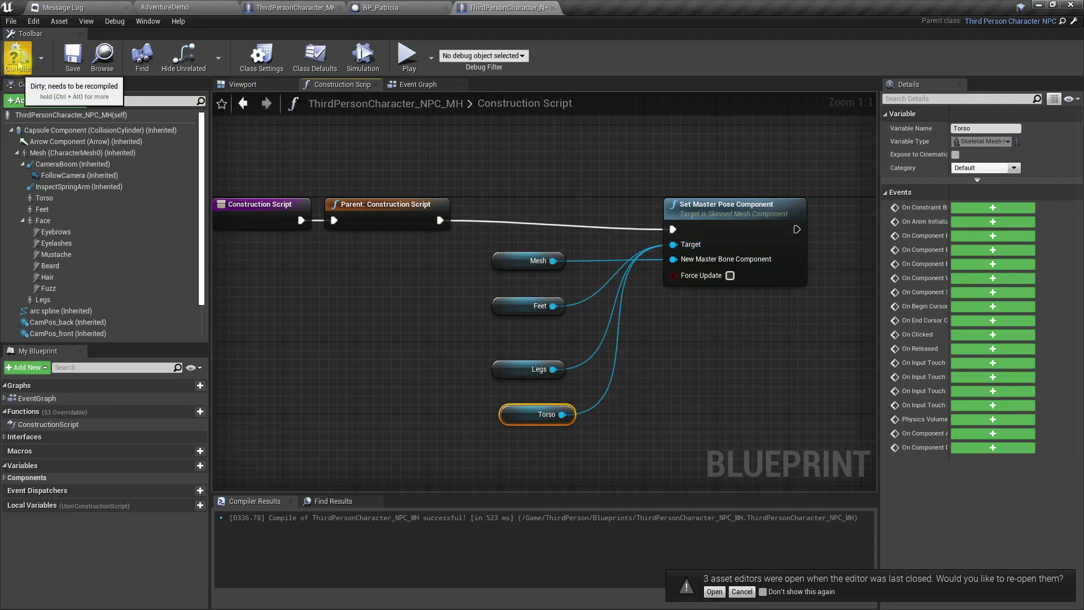
{"action": "left_click", "coordinate": [270, 85]}
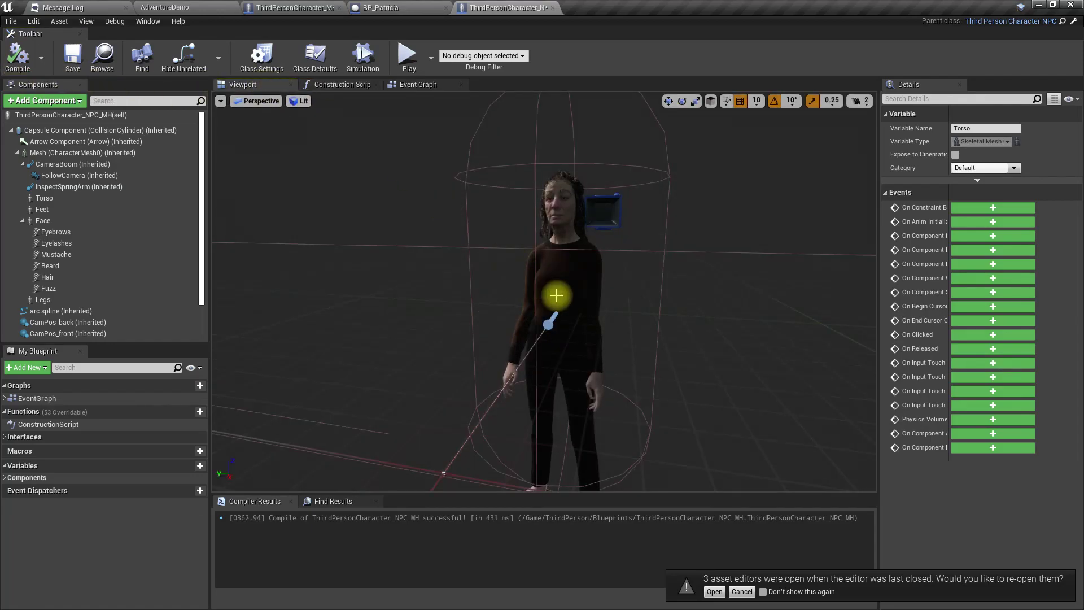
{"action": "right_click_drag", "start_coordinate": [543, 290], "coordinate": [610, 291]}
{"action": "left_click_drag", "start_coordinate": [514, 290], "coordinate": [604, 291]}
{"action": "right_click_drag", "start_coordinate": [604, 291], "coordinate": [561, 301]}
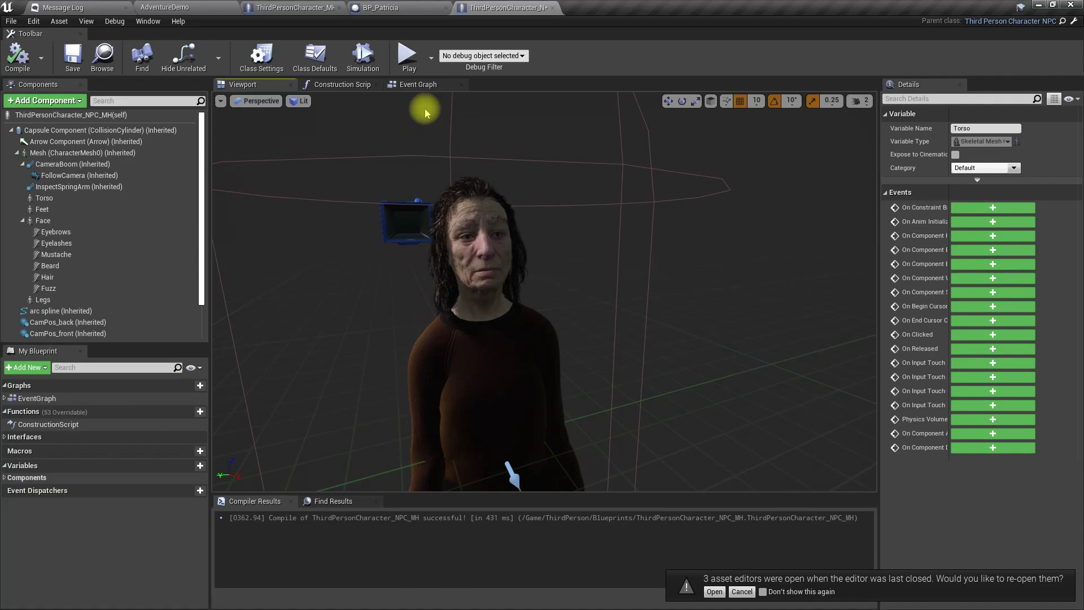
- Locate the Face_AnimBP used by ThirdPersonCharacter_MH's face and assign it to the Face component of ThirdPersonCharacter_NPC_MH
{"action": "left_click", "coordinate": [390, 7]}
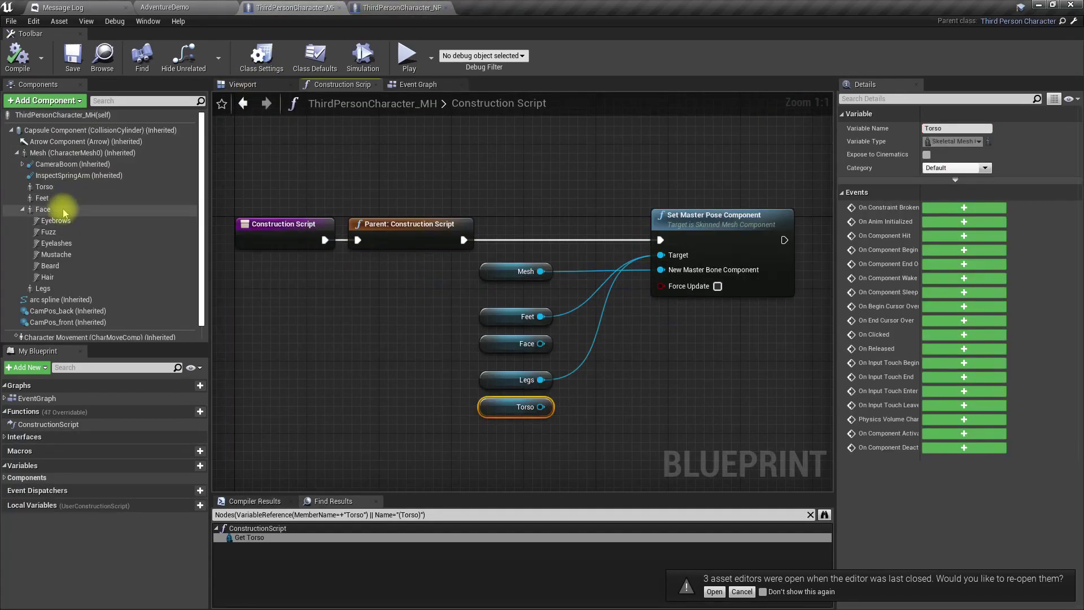
{"action": "left_click", "coordinate": [61, 210]}
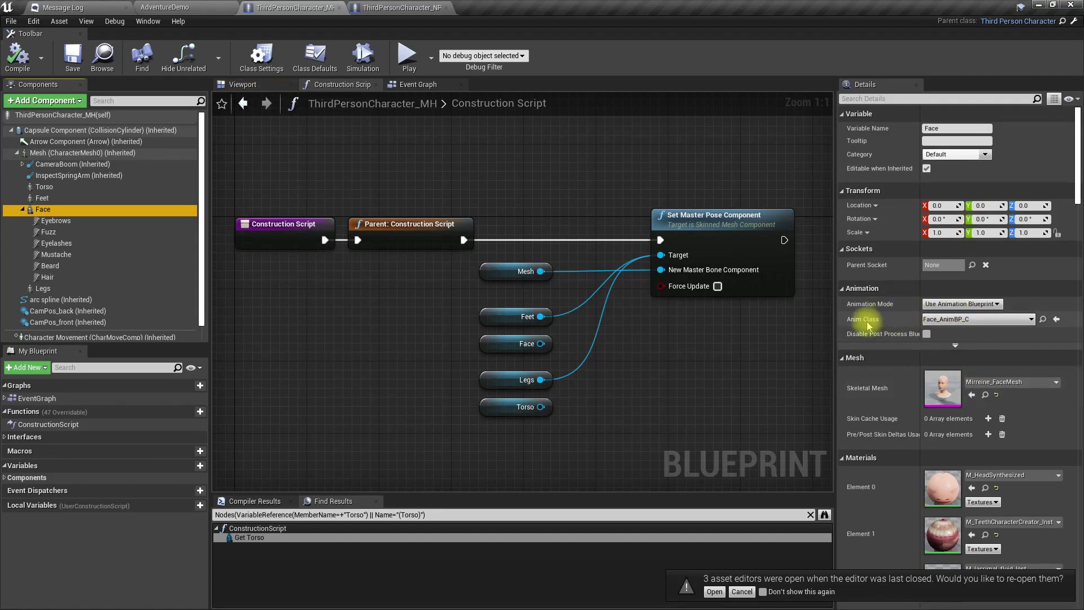
{"action": "left_click", "coordinate": [290, 54]}
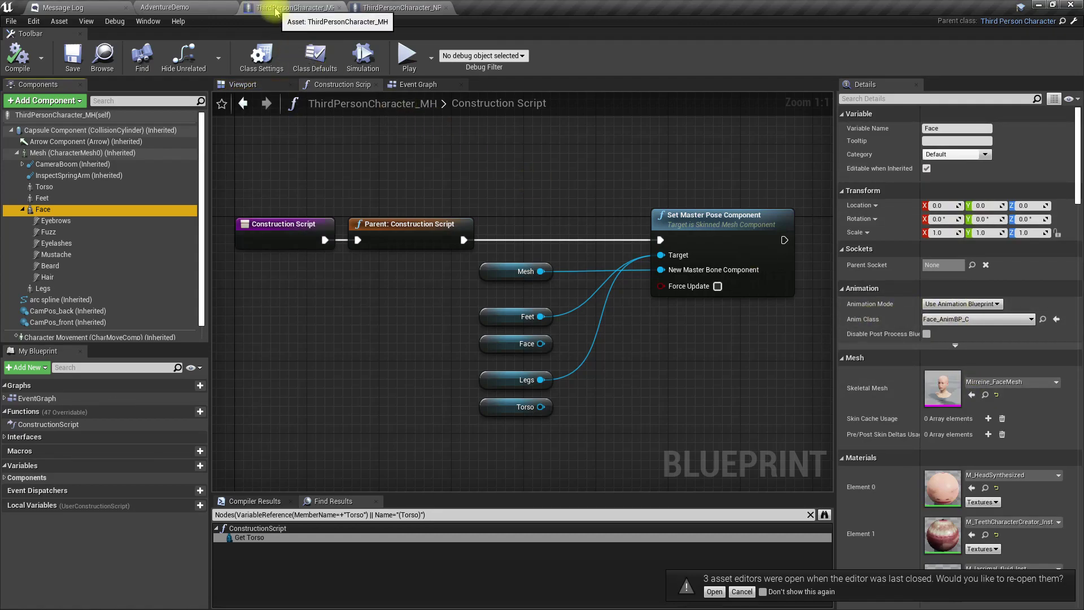
{"action": "left_click", "coordinate": [1044, 320]}
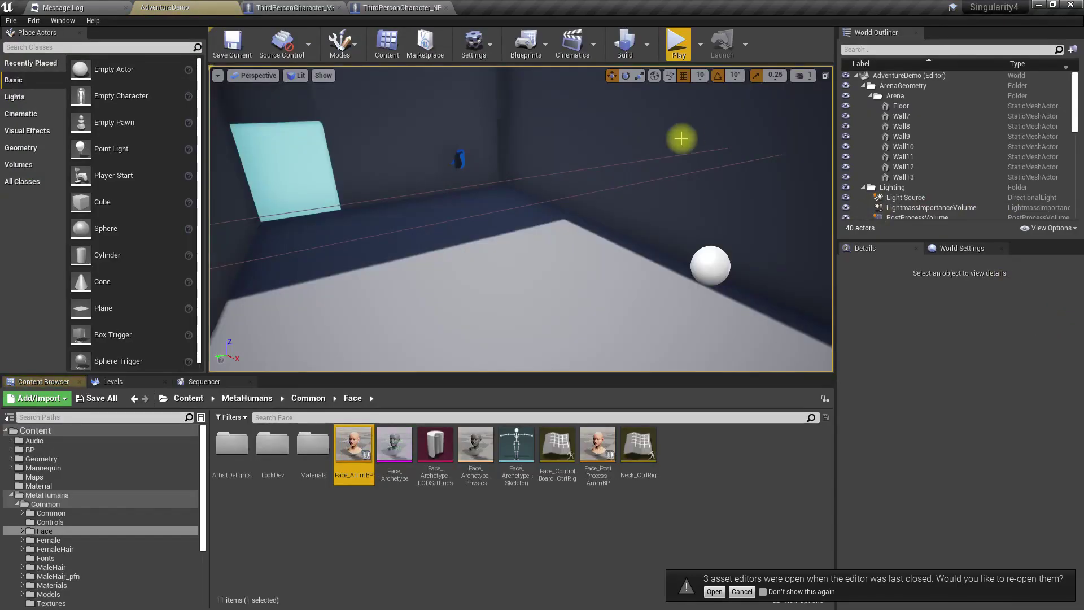
{"action": "left_click", "coordinate": [389, 8]}
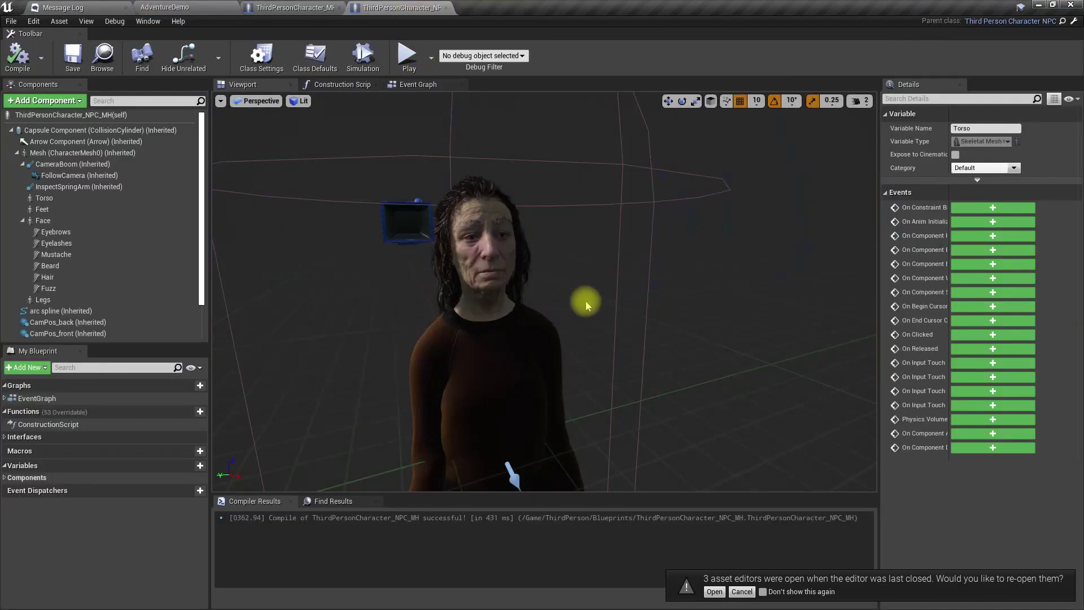
{"action": "left_click", "coordinate": [51, 220]}
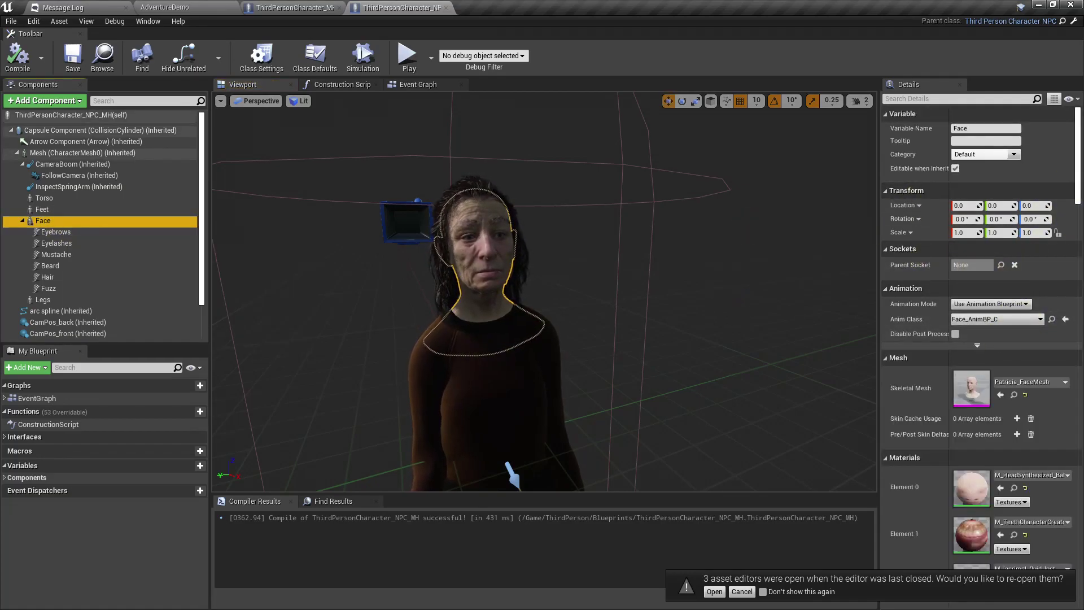
- Place ThirdPersonCharacter_NPC_MH in the AdventureDemo level beside the red NPC, at about X 1340, Y -120, Z 226
{"action": "left_click", "coordinate": [274, 6]}
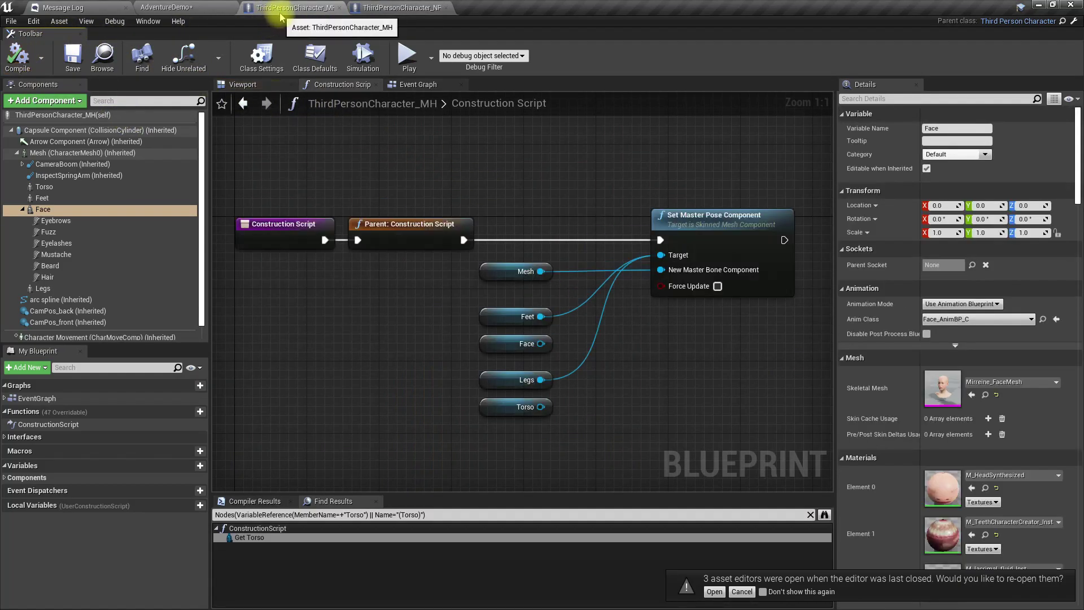
{"action": "left_click", "coordinate": [159, 5]}
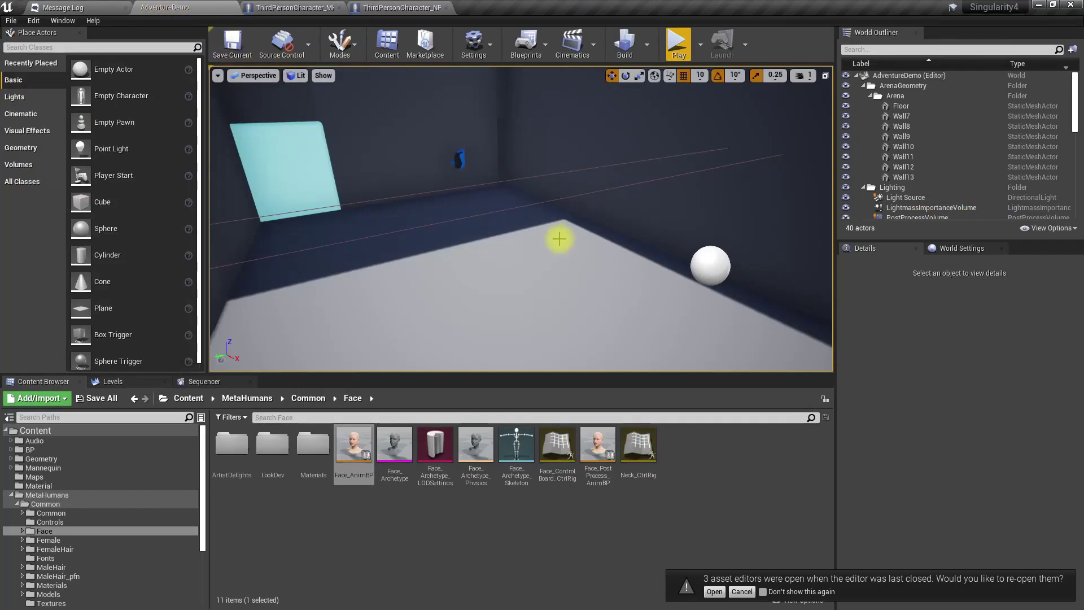
{"action": "right_click_drag", "start_coordinate": [559, 239], "coordinate": [429, 259]}
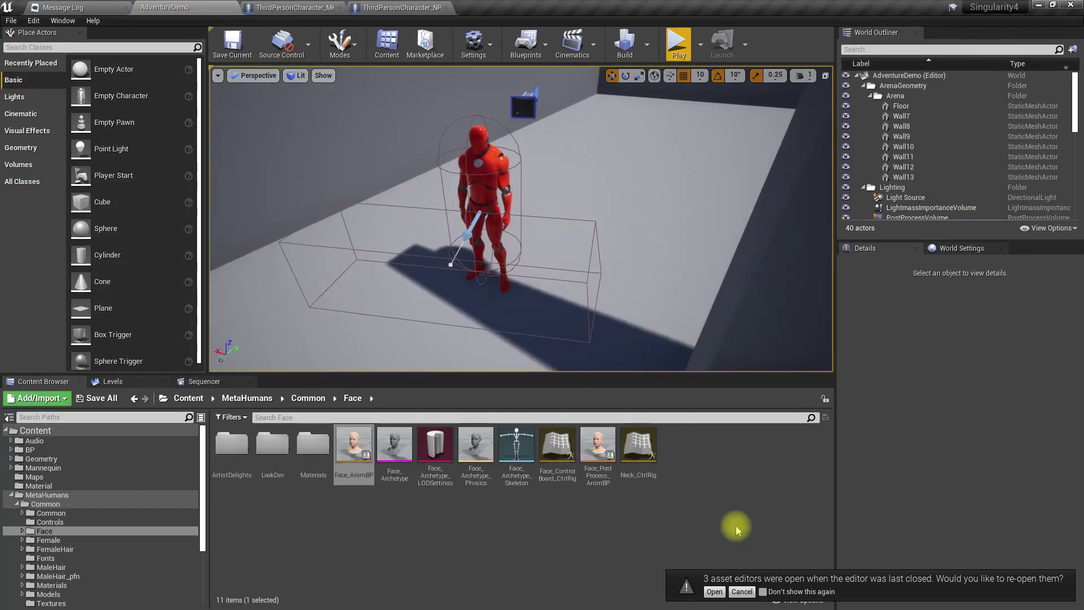
{"action": "left_click", "coordinate": [378, 7]}
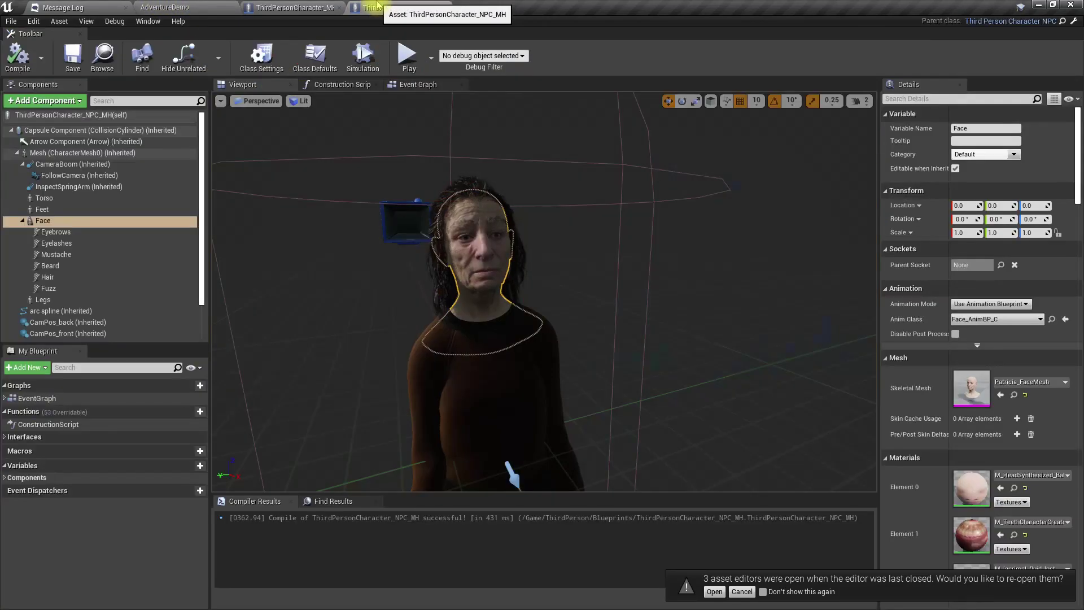
{"action": "left_click", "coordinate": [100, 60]}
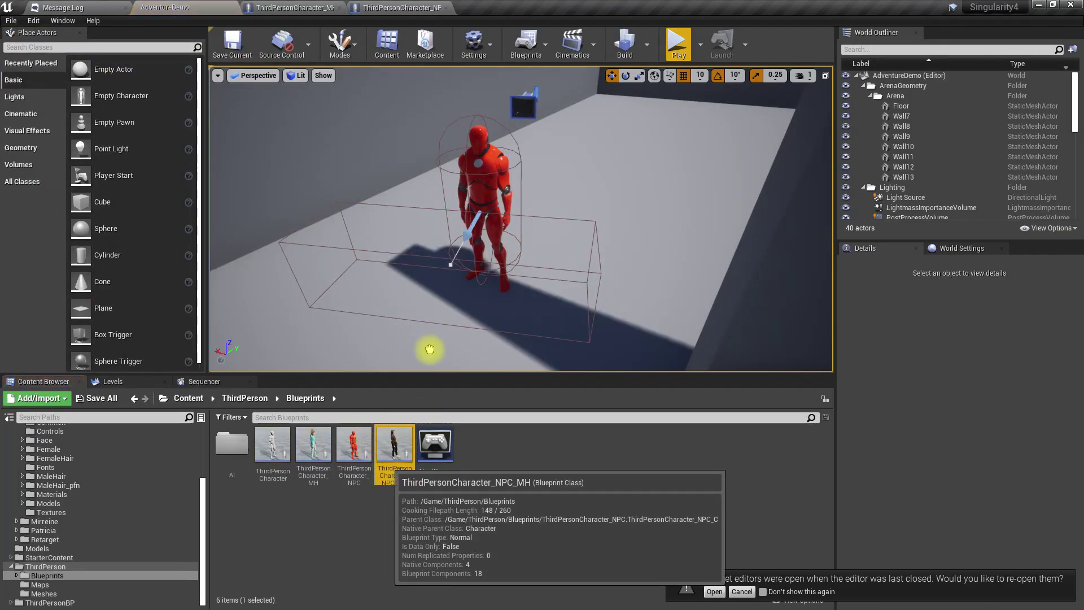
{"action": "left_click_drag", "start_coordinate": [430, 349], "coordinate": [395, 294]}
{"action": "scroll", "coordinate": [461, 296], "scroll_direction": "up", "scroll_amount": 2}
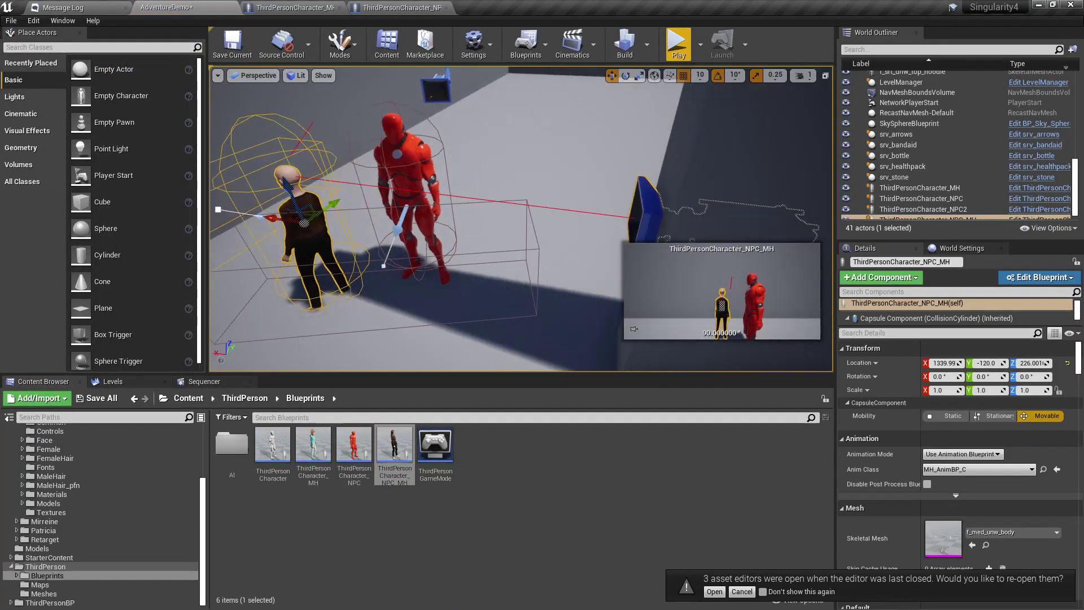
- Rotate the placed MetaHuman NPC to about -130° around the vertical axis and view it up close in full-screen
{"action": "key", "text": "f"}
{"action": "key", "text": "e"}
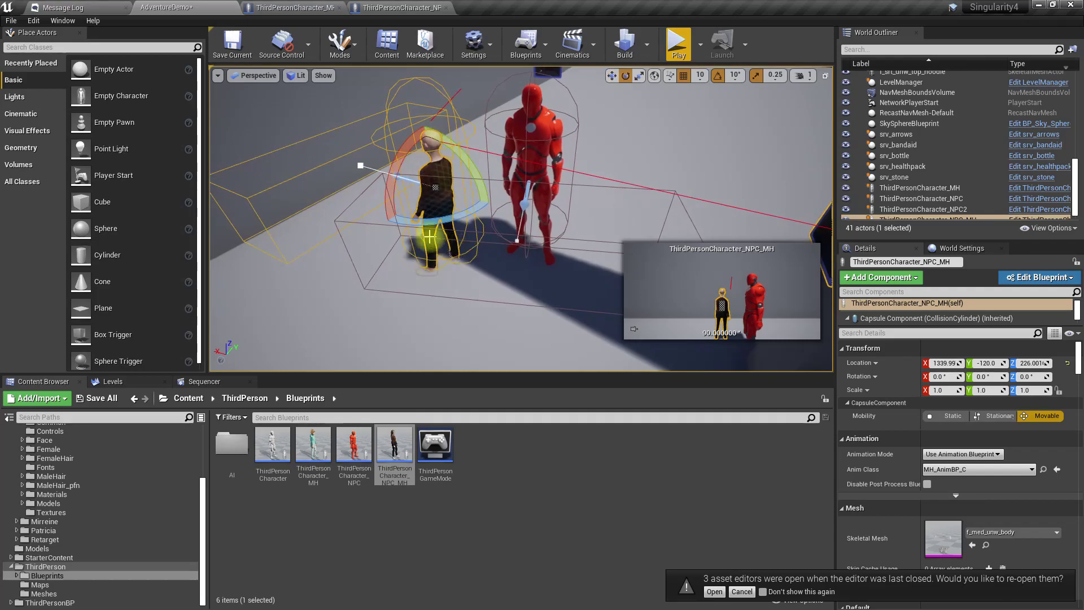
{"action": "left_click_drag", "start_coordinate": [425, 224], "coordinate": [374, 236]}
{"action": "right_click_drag", "start_coordinate": [375, 236], "coordinate": [342, 236]}
{"action": "key", "text": "w"}
{"action": "key", "text": "F11"}
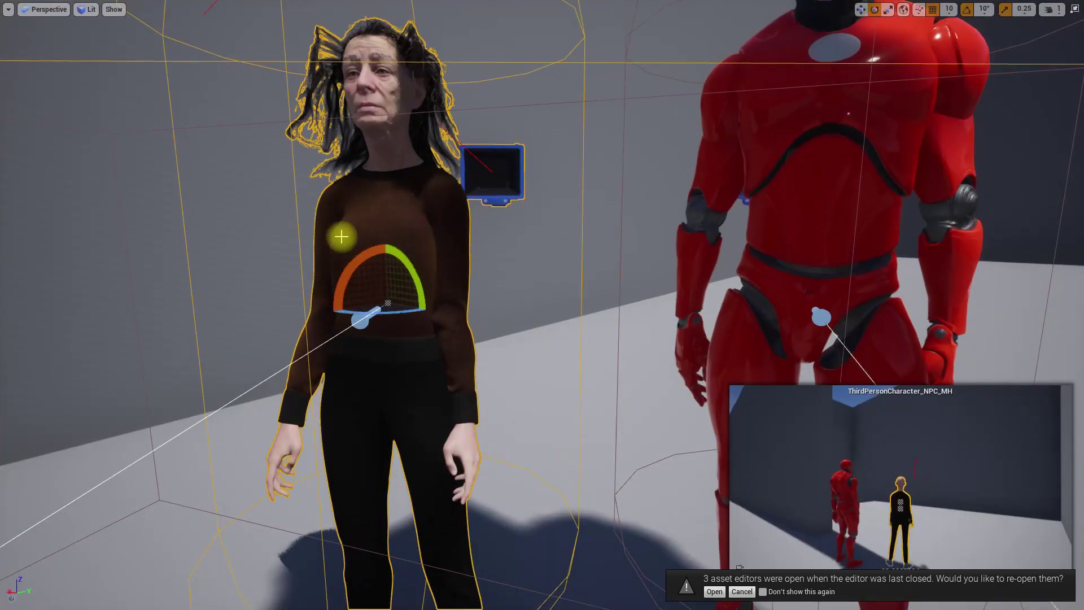
- Play-test the level to check the MetaHuman NPC's hair and pose from a distance, then return to its blueprint
{"action": "key", "text": "alt+p"}
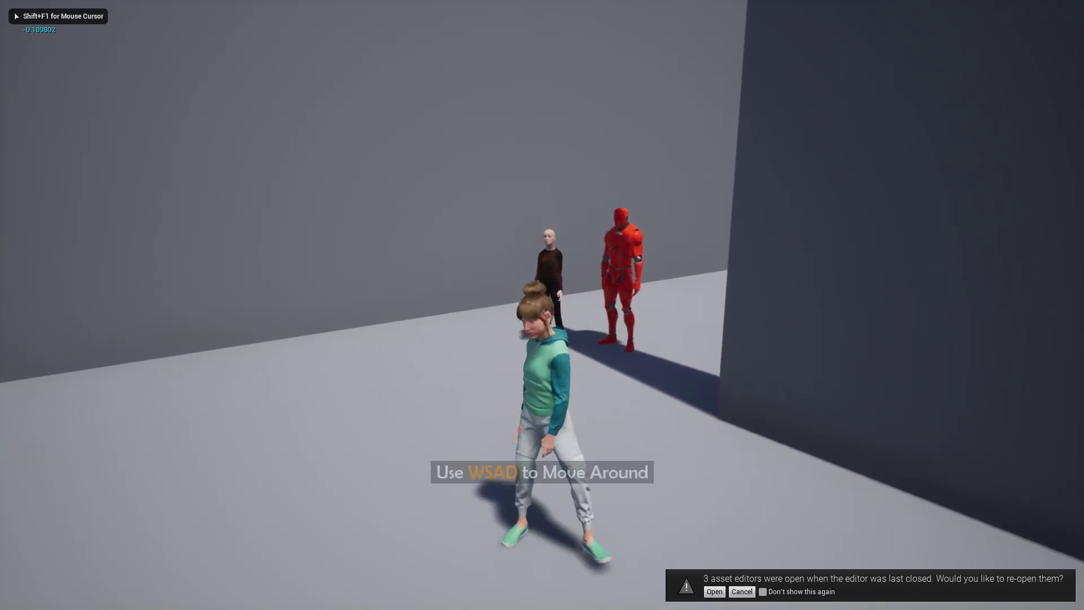
{"action": "key", "text": "a"}
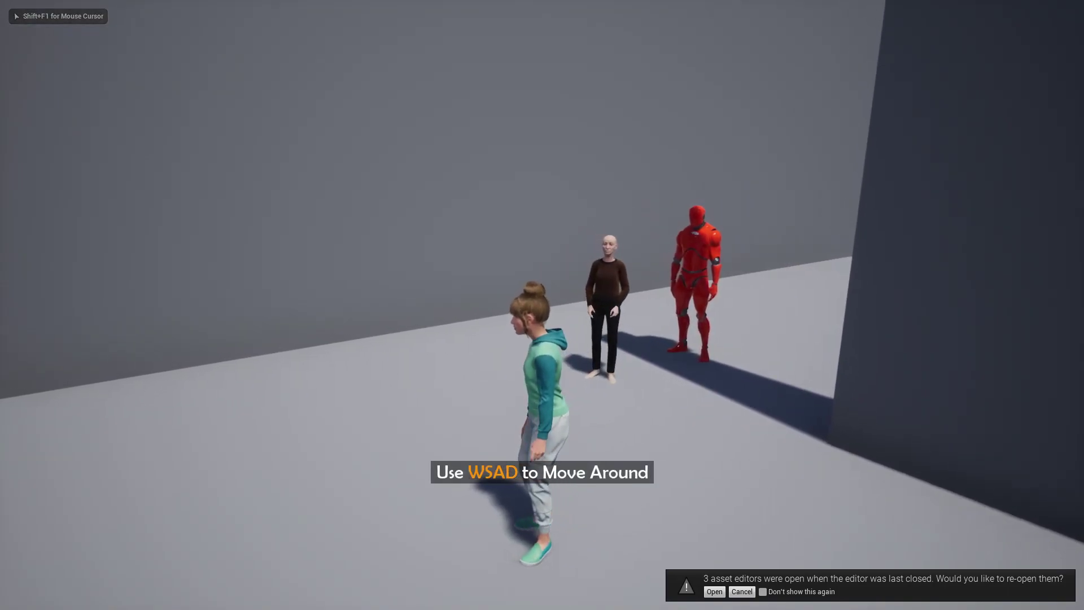
{"action": "key", "text": "Escape"}
{"action": "right_click_drag", "start_coordinate": [514, 295], "coordinate": [534, 320]}
{"action": "key", "text": "w"}
{"action": "key", "text": "F11"}
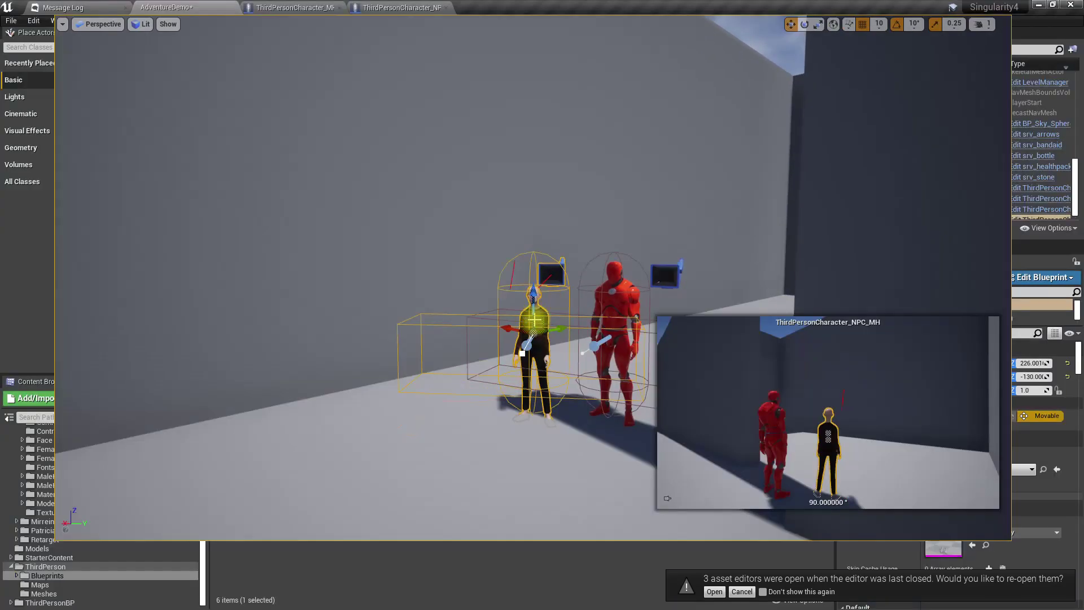
{"action": "left_click", "coordinate": [395, 7]}
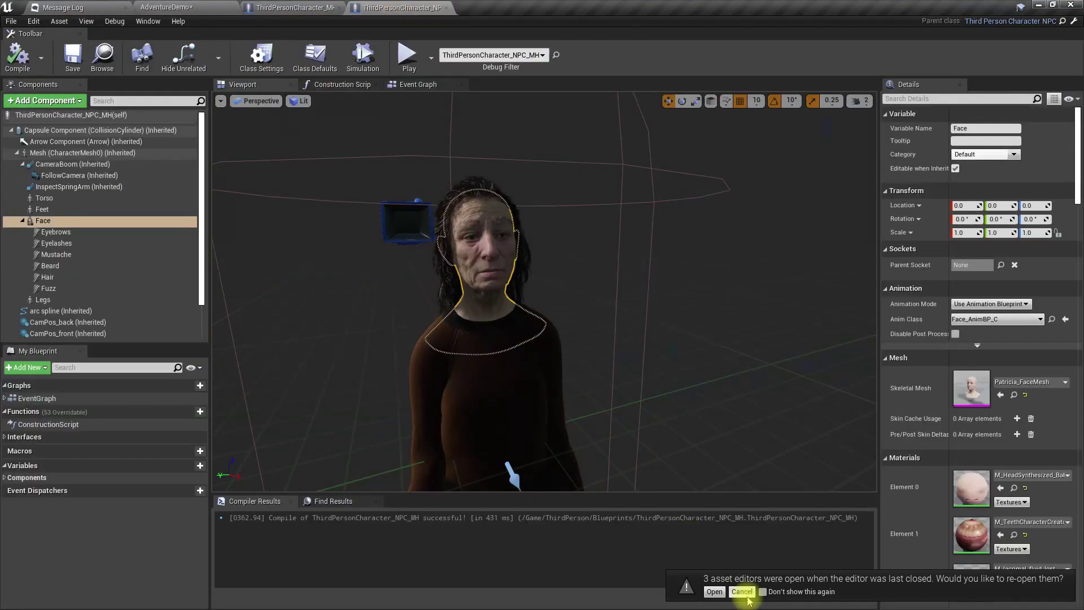
- Decline reopening the earlier asset editors, select the Hair component of ThirdPersonCharacter_NPC_MH and examine it from several angles
{"action": "left_click", "coordinate": [741, 592]}
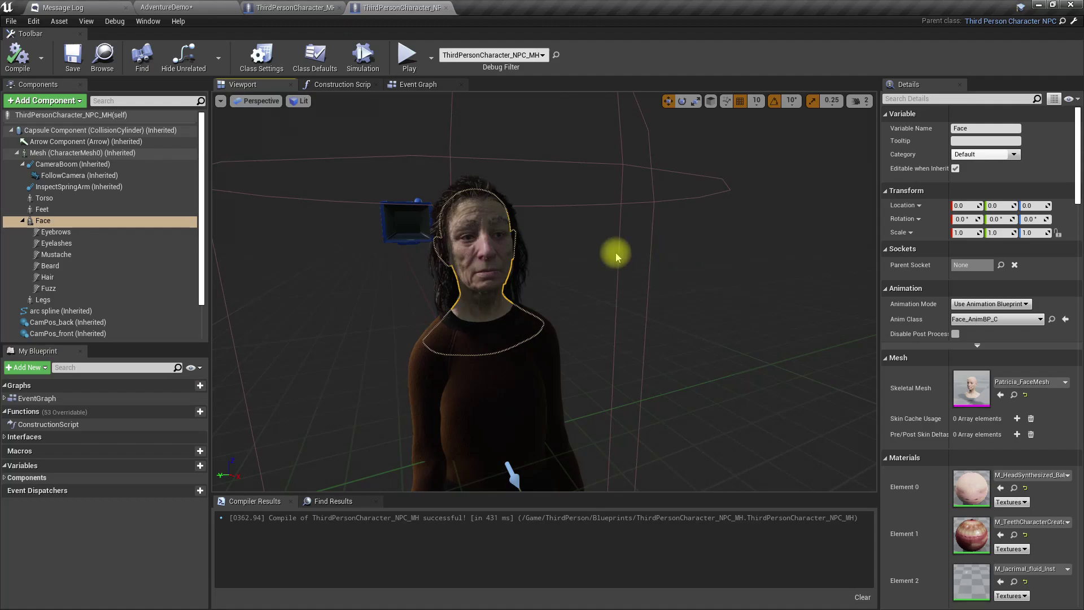
{"action": "left_click", "coordinate": [54, 243]}
{"action": "left_click", "coordinate": [53, 254]}
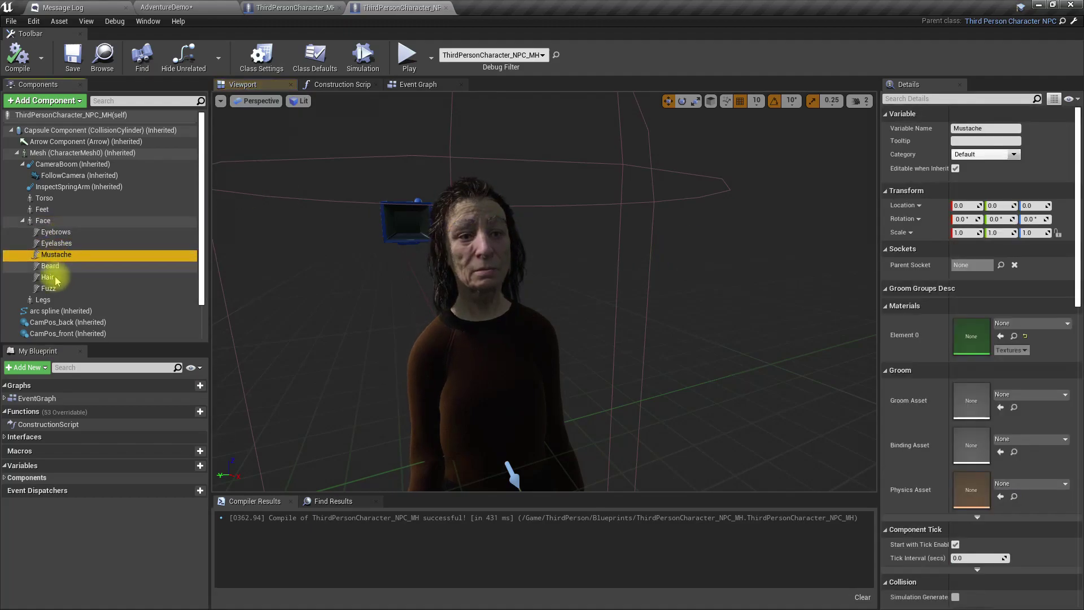
{"action": "left_click", "coordinate": [48, 278]}
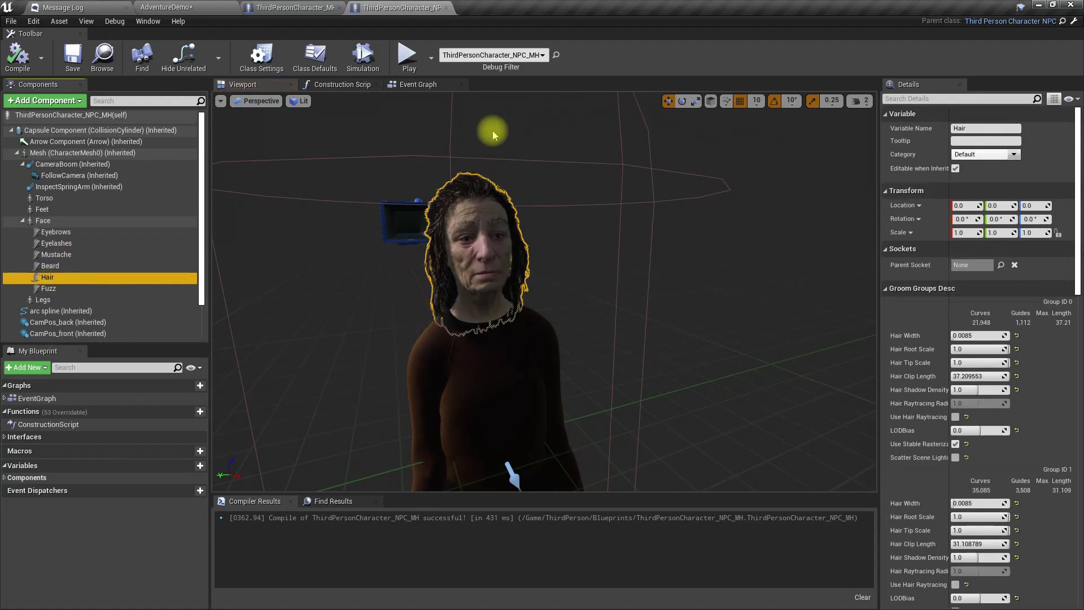
{"action": "left_click_drag", "start_coordinate": [480, 283], "coordinate": [655, 283], "text": "alt"}
{"action": "right_click_drag", "start_coordinate": [655, 282], "coordinate": [706, 283], "text": "alt"}
{"action": "left_click_drag", "start_coordinate": [655, 142], "coordinate": [565, 133], "text": "alt"}
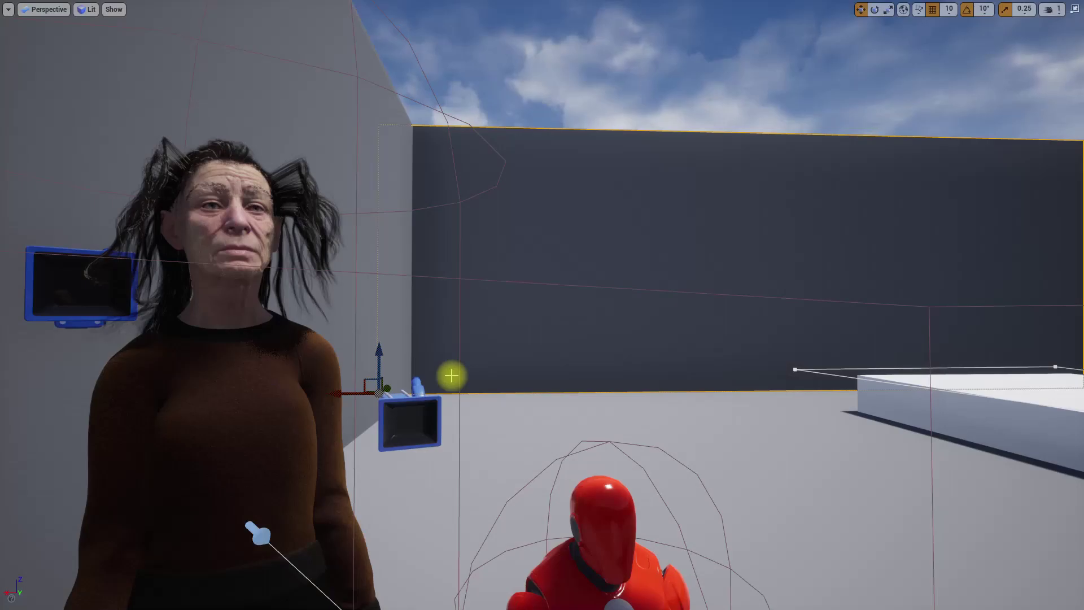
- Examine the MetaHuman NPC's hair from near and far in the level and in its blueprint
{"action": "key", "text": "s"}
{"action": "mouse_move", "coordinate": [616, 235]}
{"action": "right_mouse_down"}
{"action": "mouse_move", "coordinate": [616, 333]}
{"action": "mouse_move", "coordinate": [568, 279]}
{"action": "mouse_move", "coordinate": [607, 247]}
{"action": "mouse_move", "coordinate": [589, 240]}
{"action": "mouse_move", "coordinate": [602, 241]}
{"action": "right_mouse_up"}
{"action": "key", "text": "w"}
{"action": "key", "text": "w"}
{"action": "key", "text": "s"}
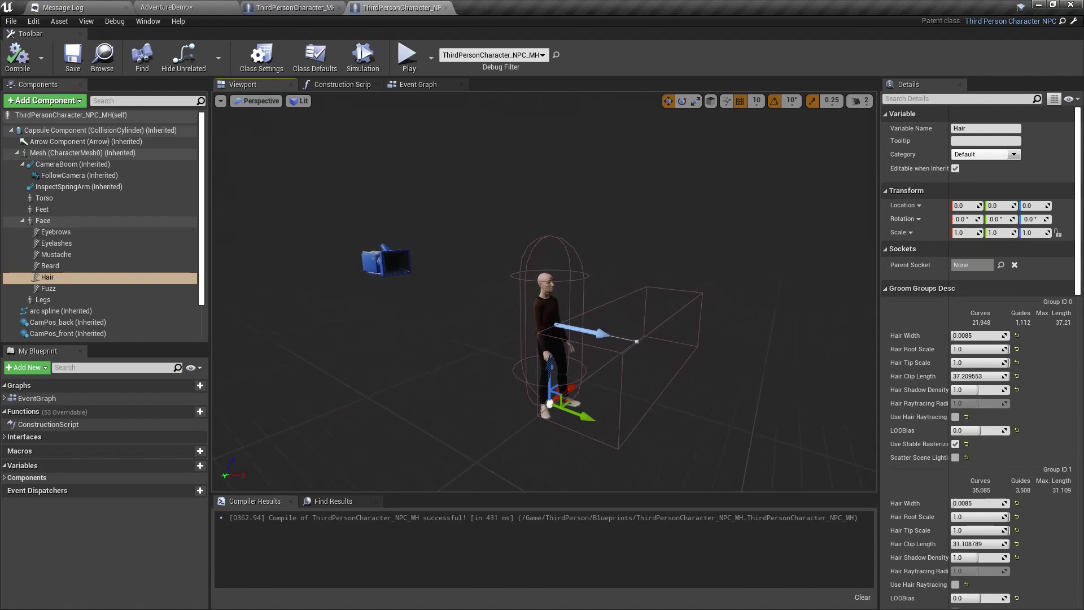
{"action": "key", "text": "w"}
{"action": "right_click_drag", "start_coordinate": [545, 291], "coordinate": [545, 291]}
{"action": "key", "text": "s"}
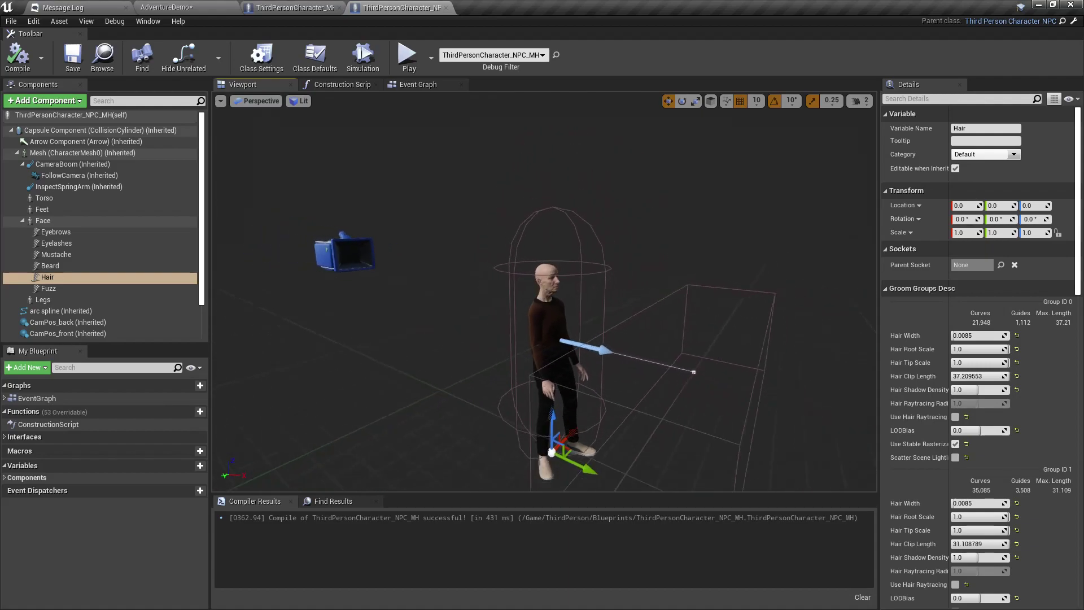
{"action": "scroll", "coordinate": [709, 367], "scroll_direction": "up", "scroll_amount": 3}
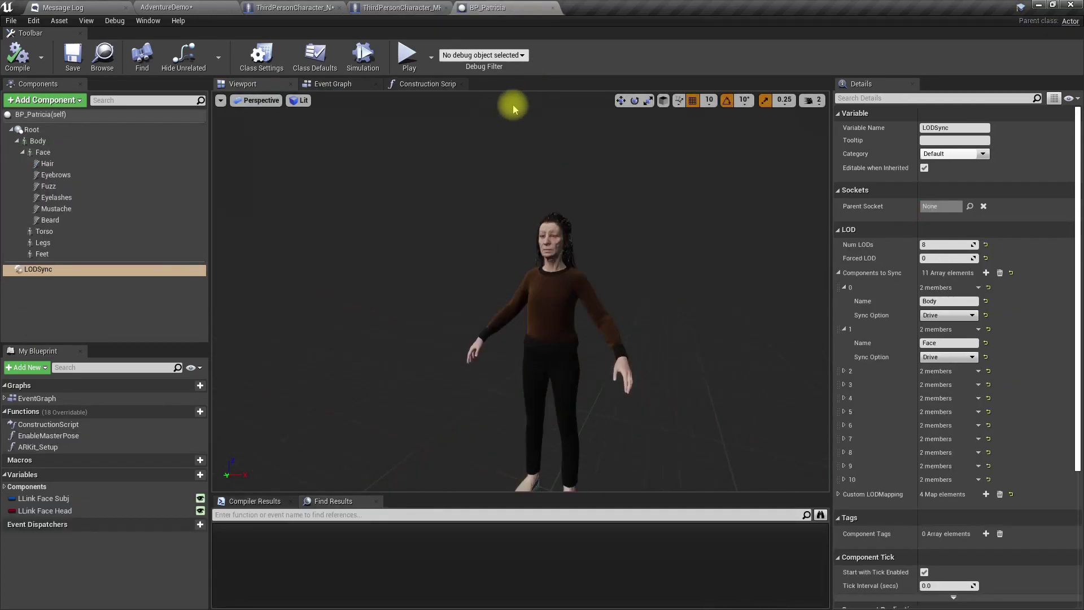
- Inspect the LODSync component of BP_Patricia, expanding entries 2 and 3 of its Components to Sync
{"action": "left_click", "coordinate": [86, 291]}
{"action": "left_click", "coordinate": [56, 272]}
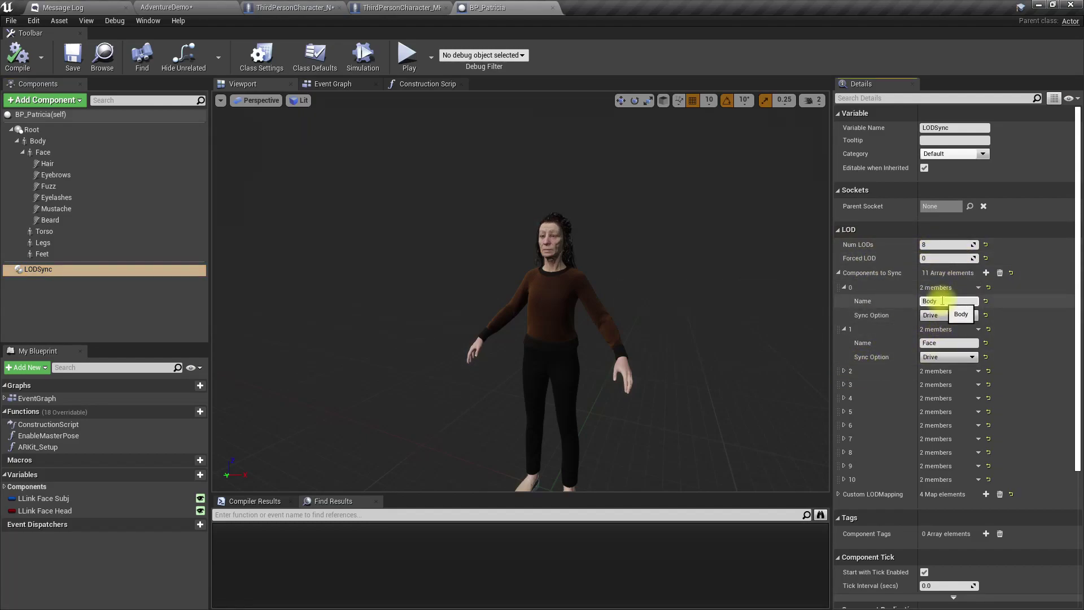
{"action": "left_click", "coordinate": [844, 371]}
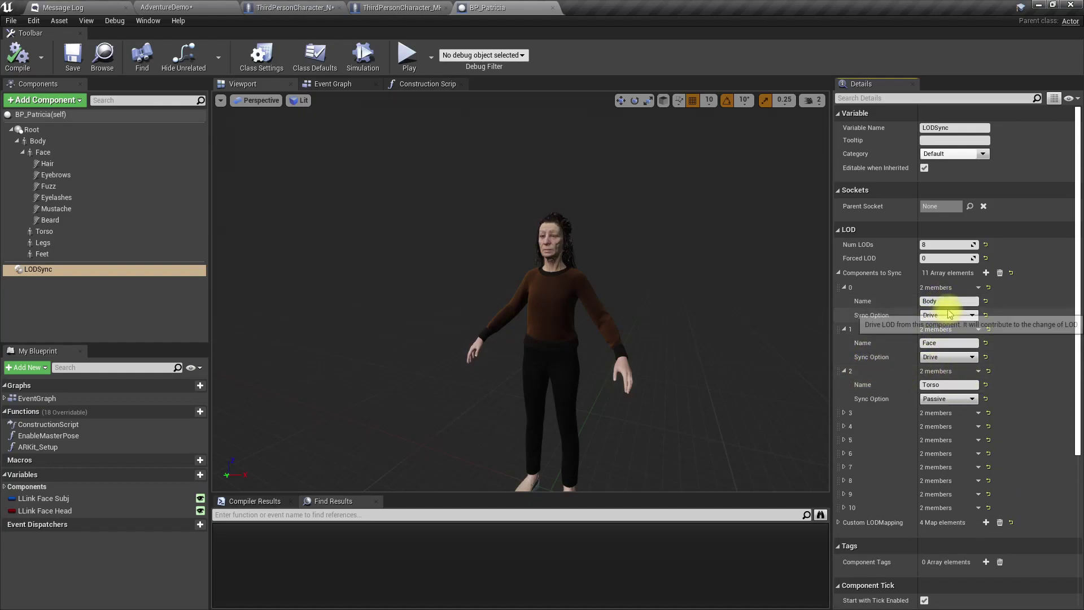
{"action": "left_click", "coordinate": [844, 413]}
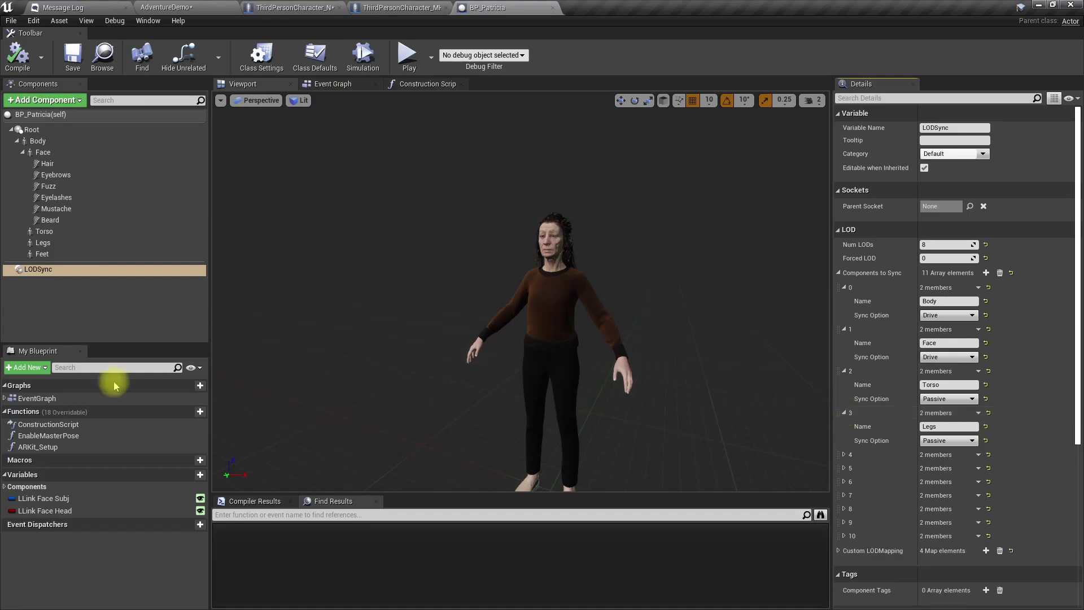
- Copy the LODSync component from BP_Patricia into ThirdPersonCharacter_NPC_MH and check the hair at different viewing distances
{"action": "right_click", "coordinate": [40, 269]}
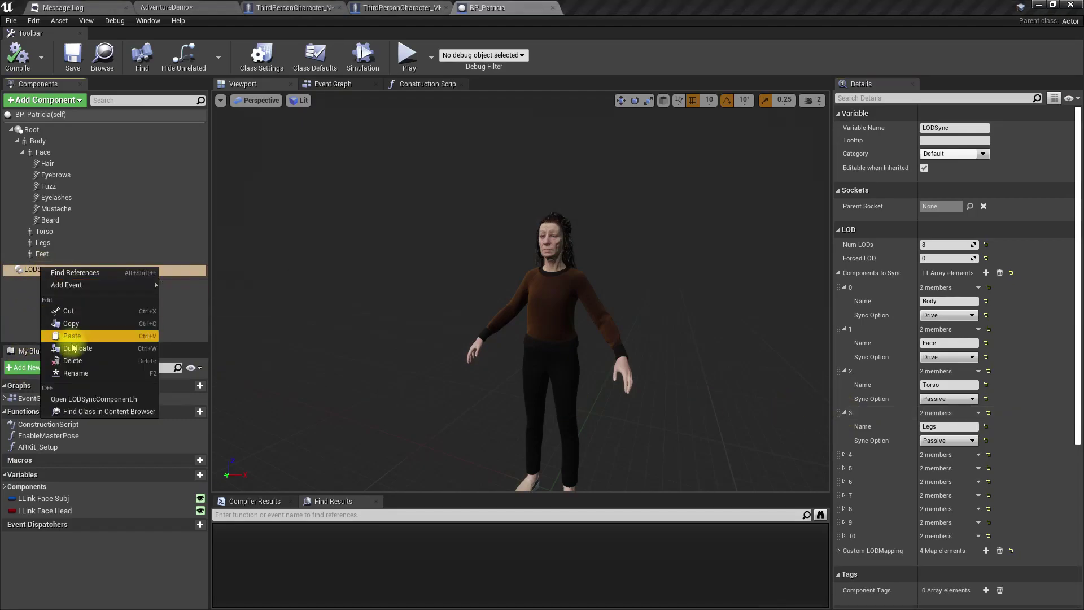
{"action": "left_click", "coordinate": [71, 325]}
{"action": "left_click", "coordinate": [316, 7]}
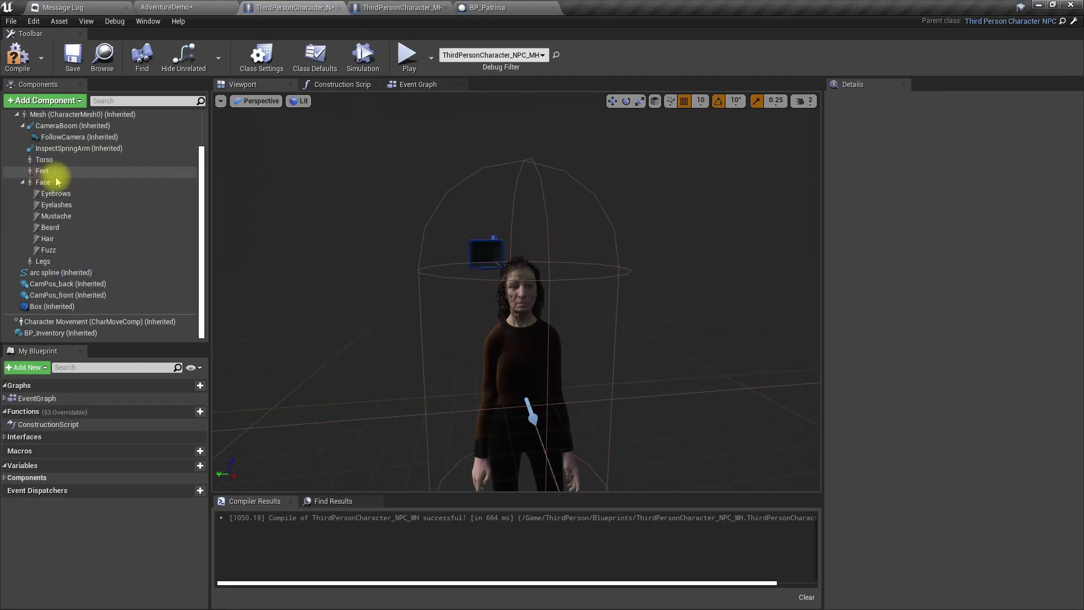
{"action": "scroll", "coordinate": [48, 142], "scroll_direction": "up", "scroll_amount": 2}
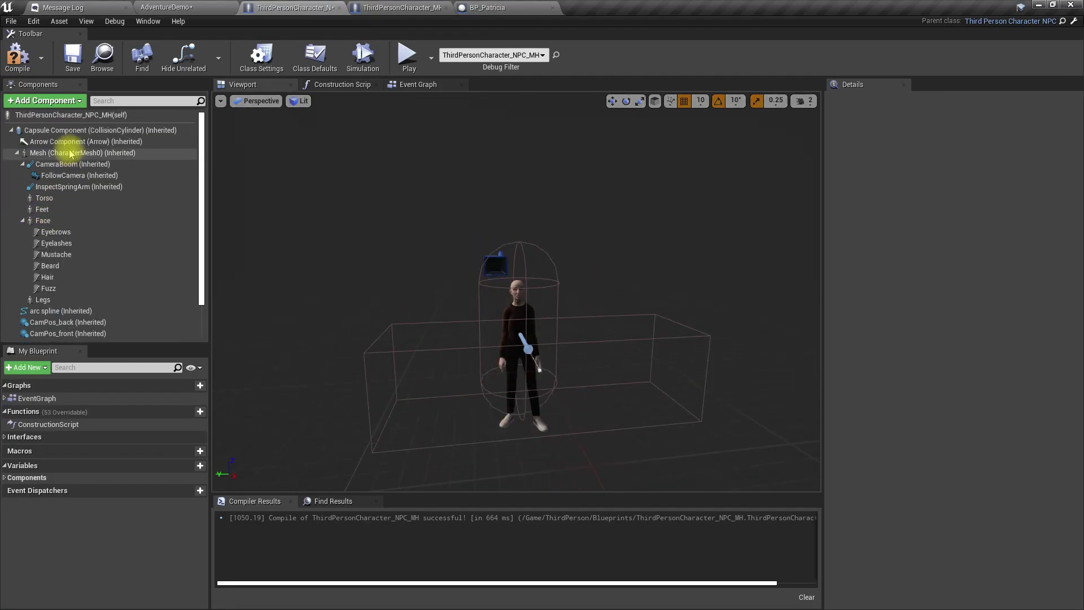
{"action": "right_click", "coordinate": [54, 115]}
{"action": "left_click", "coordinate": [84, 137]}
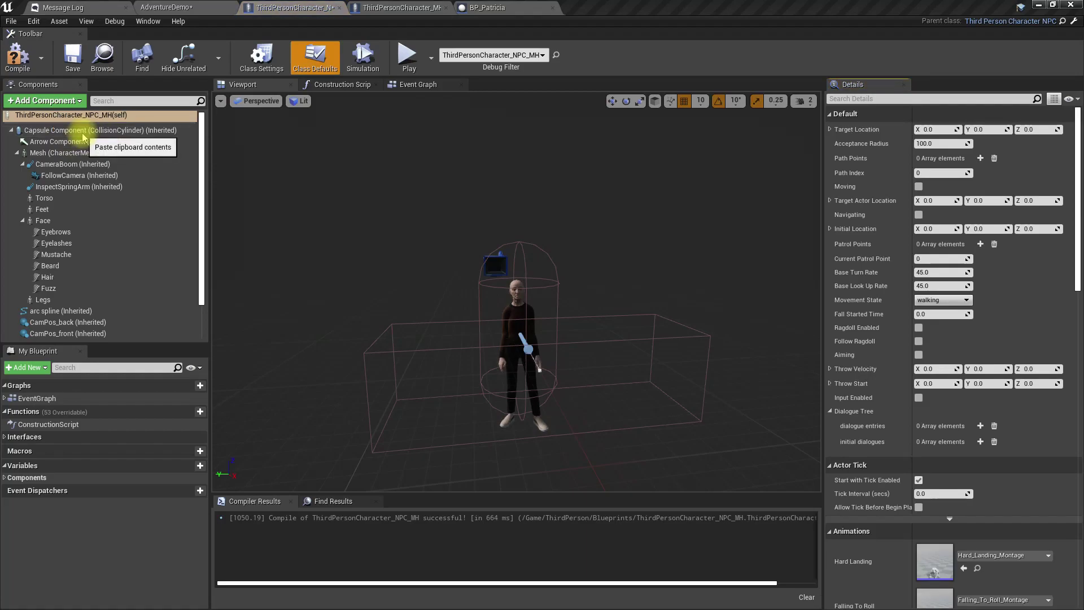
{"action": "scroll", "coordinate": [530, 287], "scroll_direction": "up", "scroll_amount": 6}
{"action": "scroll", "coordinate": [530, 287], "scroll_direction": "down", "scroll_amount": 8}
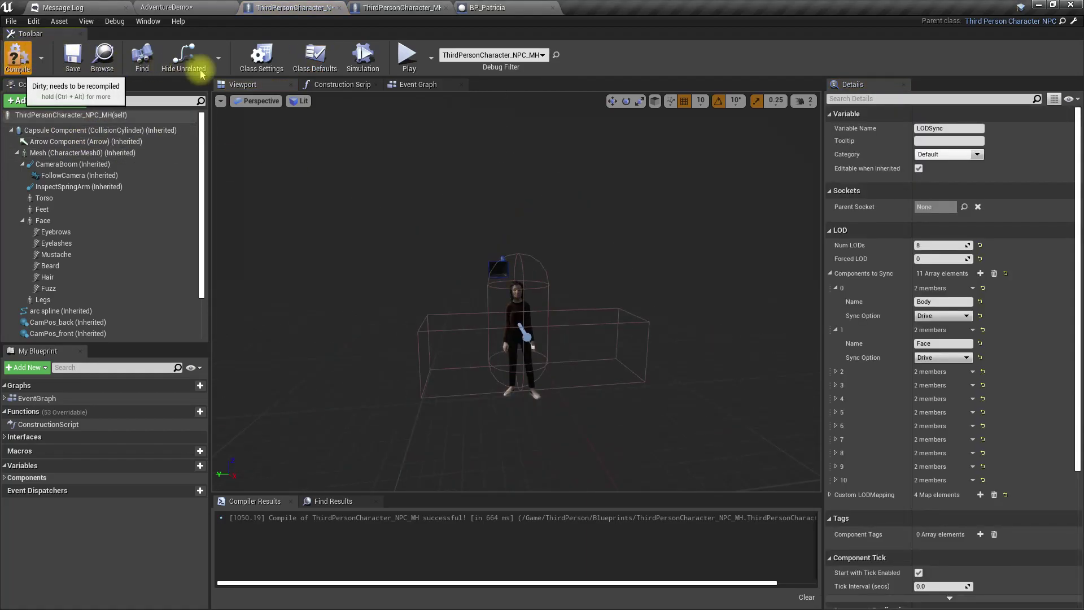
- Return to the AdventureDemo level and play-test it full-screen, walking toward the MetaHuman NPC to check its hair
{"action": "left_click", "coordinate": [178, 6]}
{"action": "left_click", "coordinate": [437, 185]}
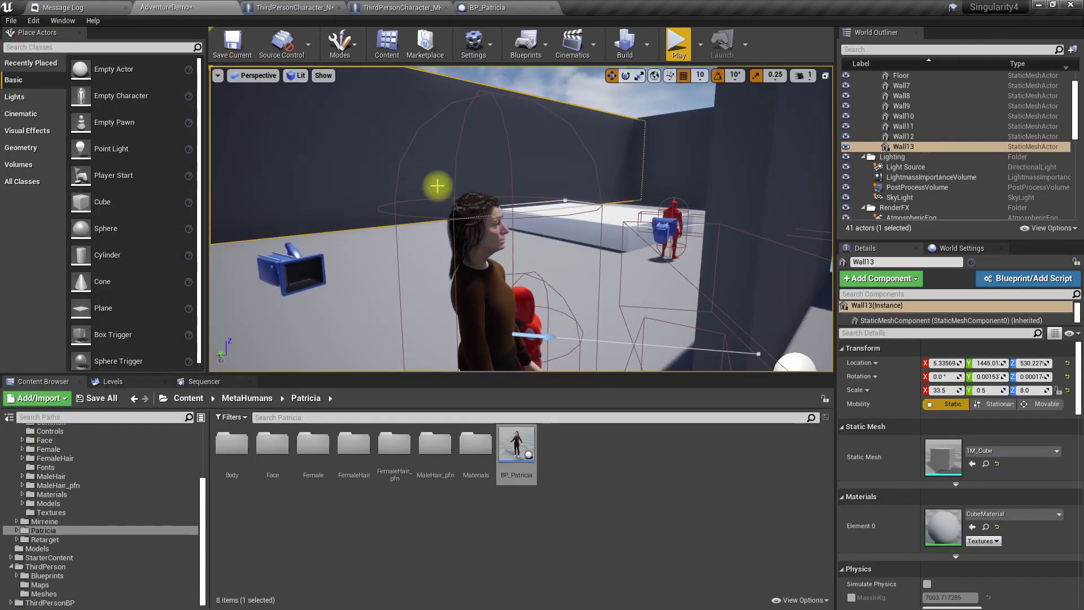
{"action": "mouse_move", "coordinate": [437, 185]}
{"action": "right_mouse_down"}
{"action": "mouse_move", "coordinate": [508, 185]}
{"action": "mouse_move", "coordinate": [429, 260]}
{"action": "mouse_move", "coordinate": [406, 192]}
{"action": "mouse_move", "coordinate": [437, 185]}
{"action": "right_mouse_up"}
{"action": "right_click_drag", "start_coordinate": [340, 99], "coordinate": [339, 99]}
{"action": "left_click", "coordinate": [425, 128]}
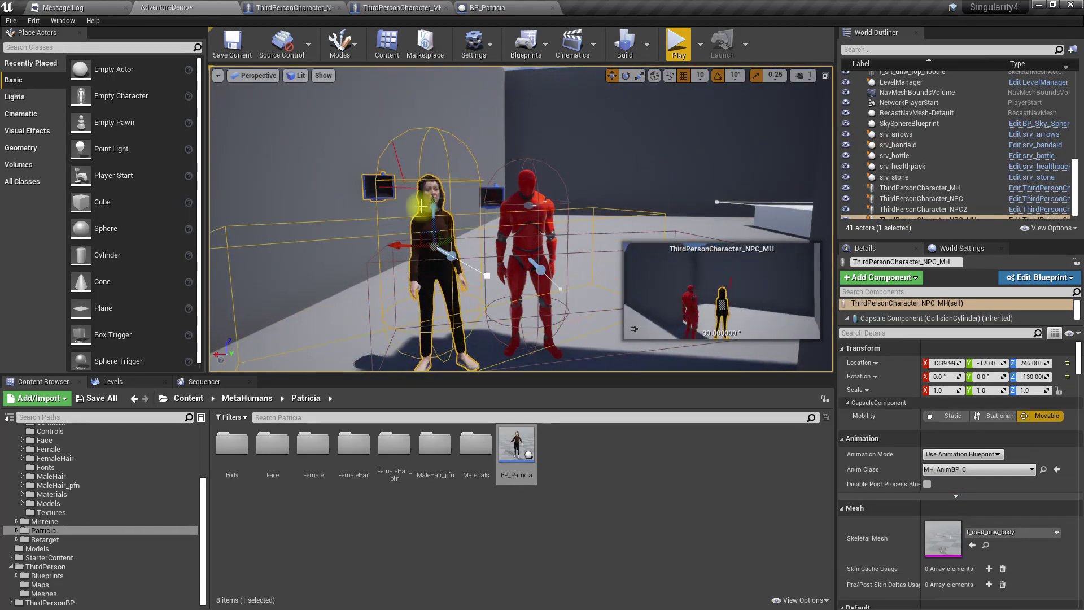
{"action": "key", "text": "F11"}
{"action": "key", "text": "alt+p"}
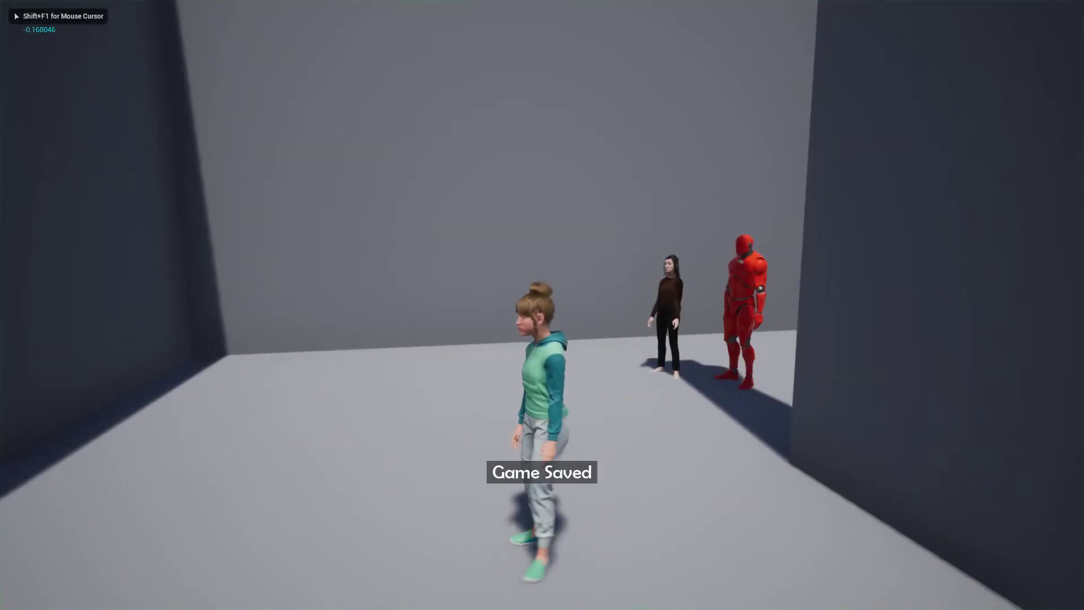
{"action": "key", "text": "w"}
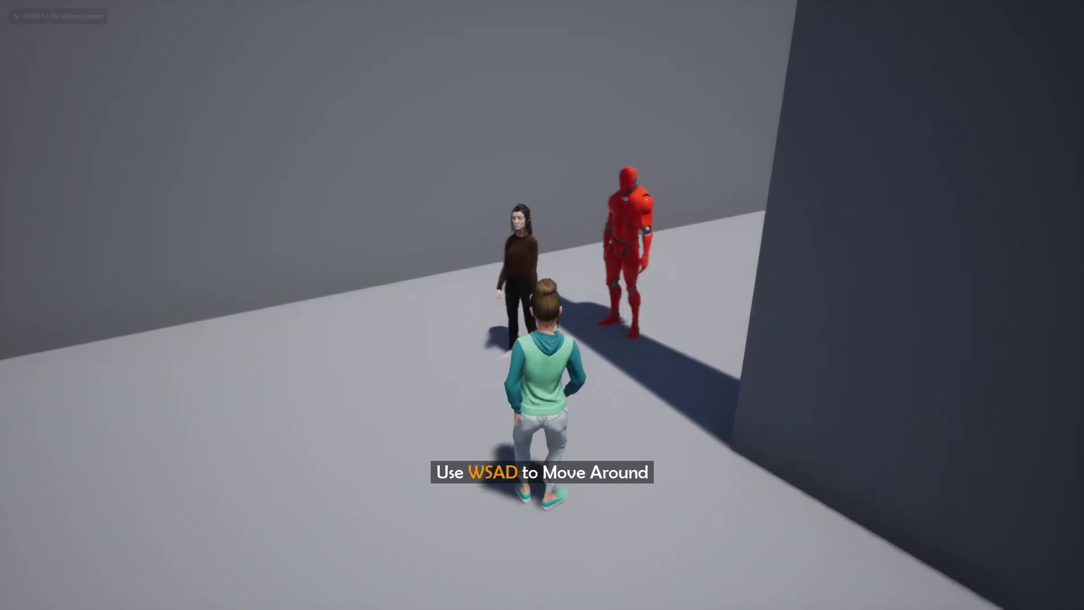
{"action": "key", "text": "shift+F1"}
{"action": "key", "text": "Escape"}
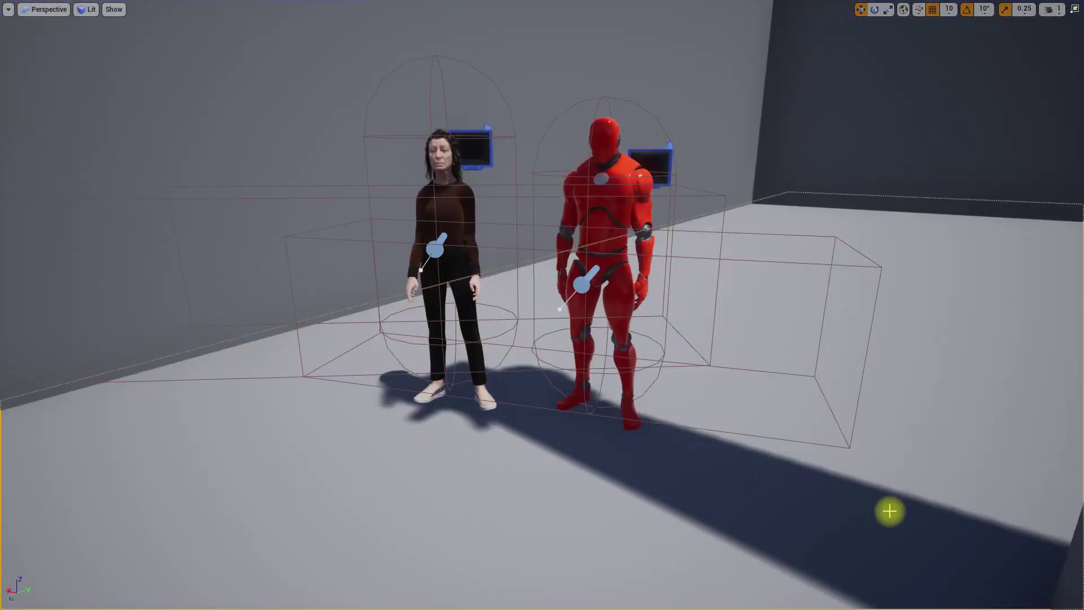
- Copy the Dialogue Tree of the red NPC ThirdPersonCharacter_NPC2 beside the MetaHuman
{"action": "left_click", "coordinate": [600, 132]}
{"action": "key", "text": "F11"}
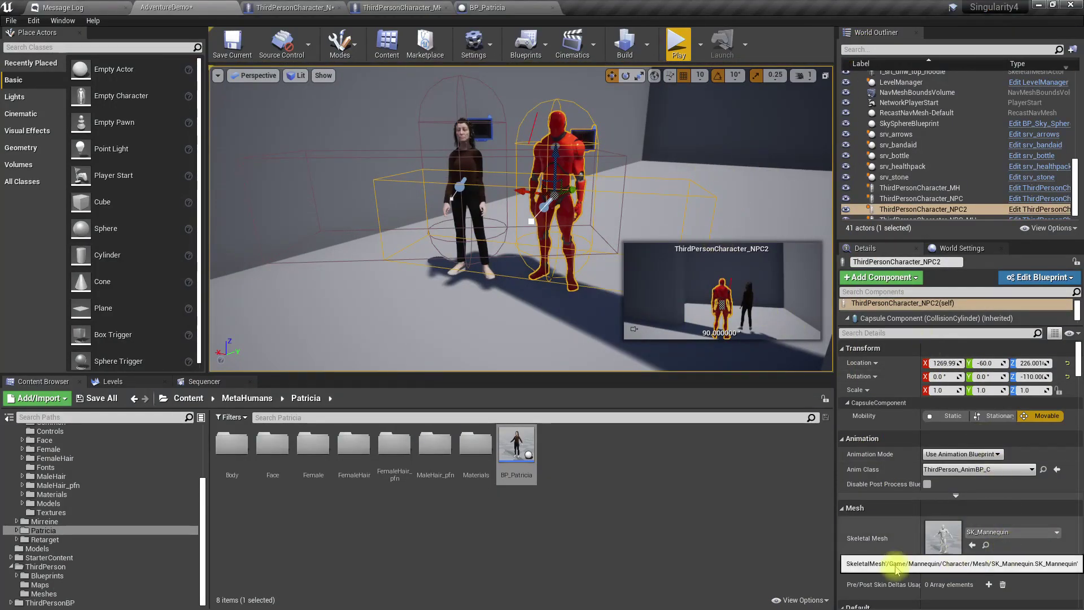
{"action": "scroll", "coordinate": [935, 562], "scroll_direction": "down", "scroll_amount": 3}
{"action": "scroll", "coordinate": [932, 542], "scroll_direction": "down", "scroll_amount": 4}
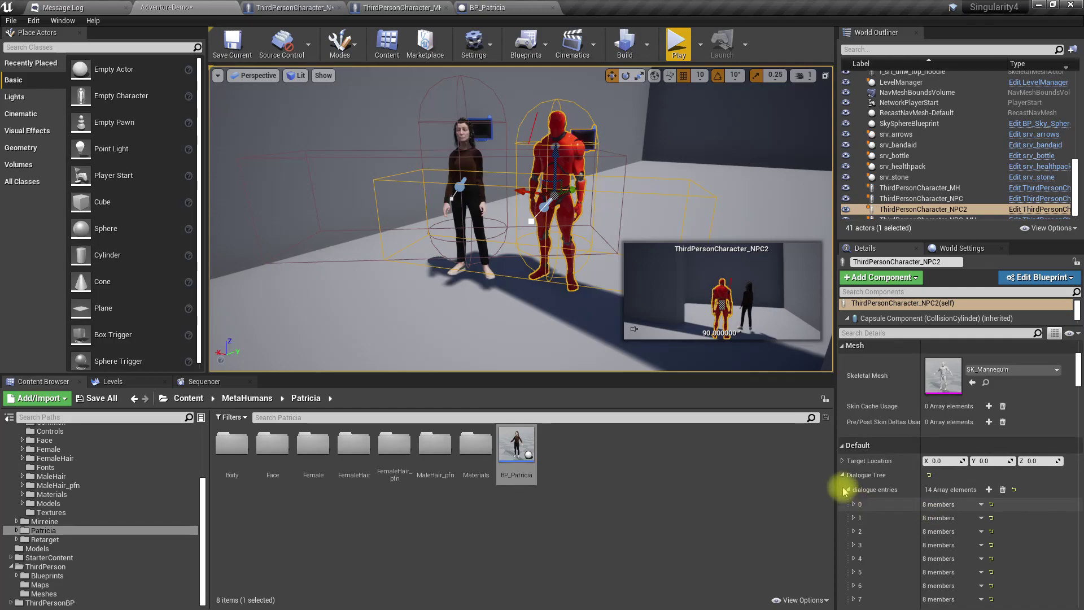
{"action": "left_click", "coordinate": [843, 476]}
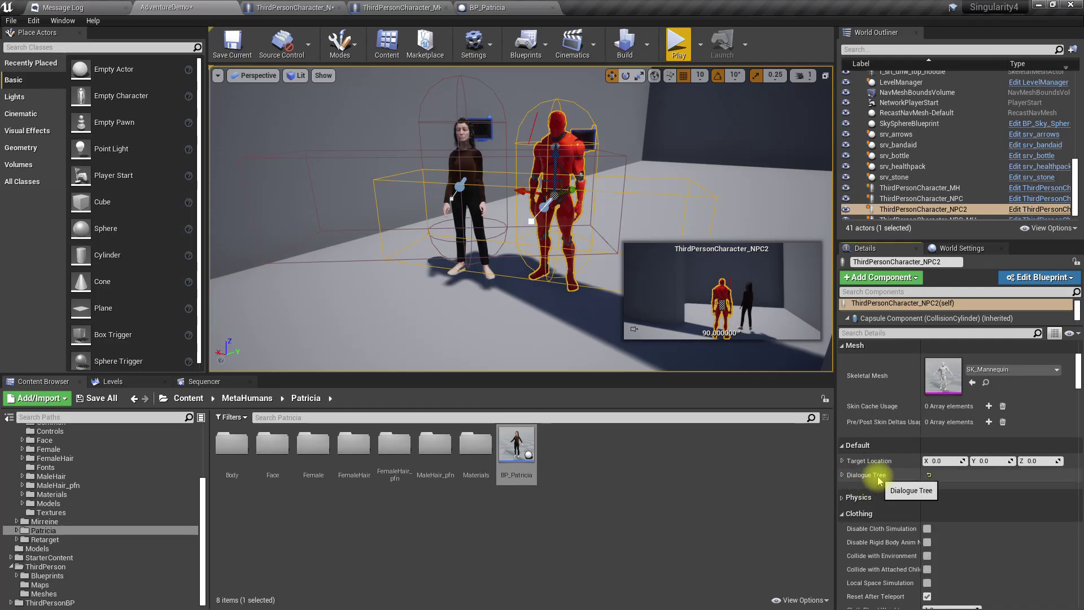
{"action": "right_click", "coordinate": [878, 476]}
{"action": "left_click", "coordinate": [908, 520]}
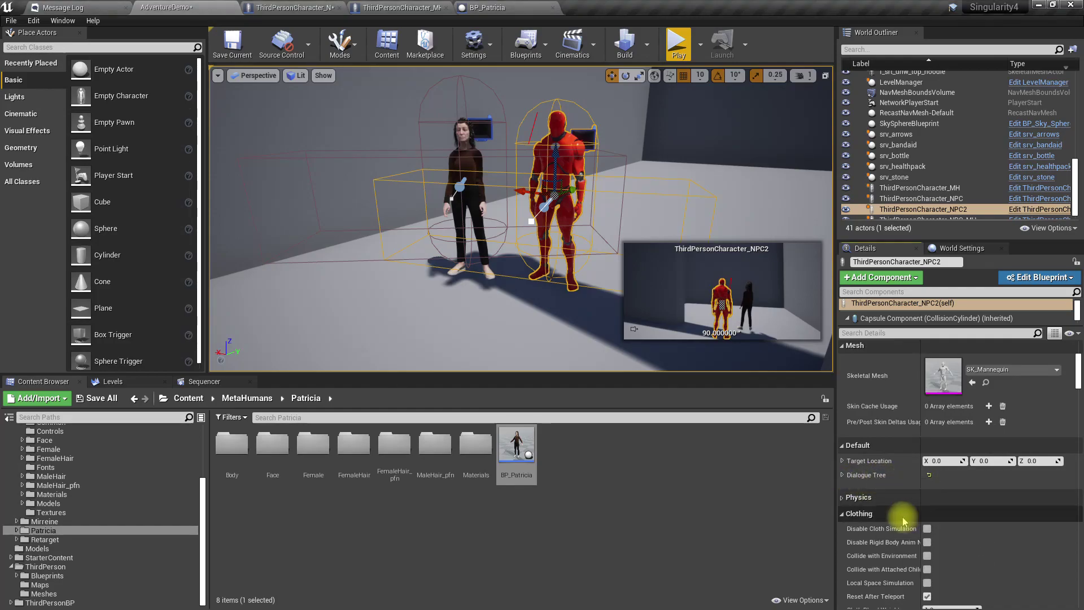
- Paste the copied dialogue data into the Dialogue Tree of ThirdPersonCharacter_NPC_MH and collapse it
{"action": "left_click", "coordinate": [479, 137]}
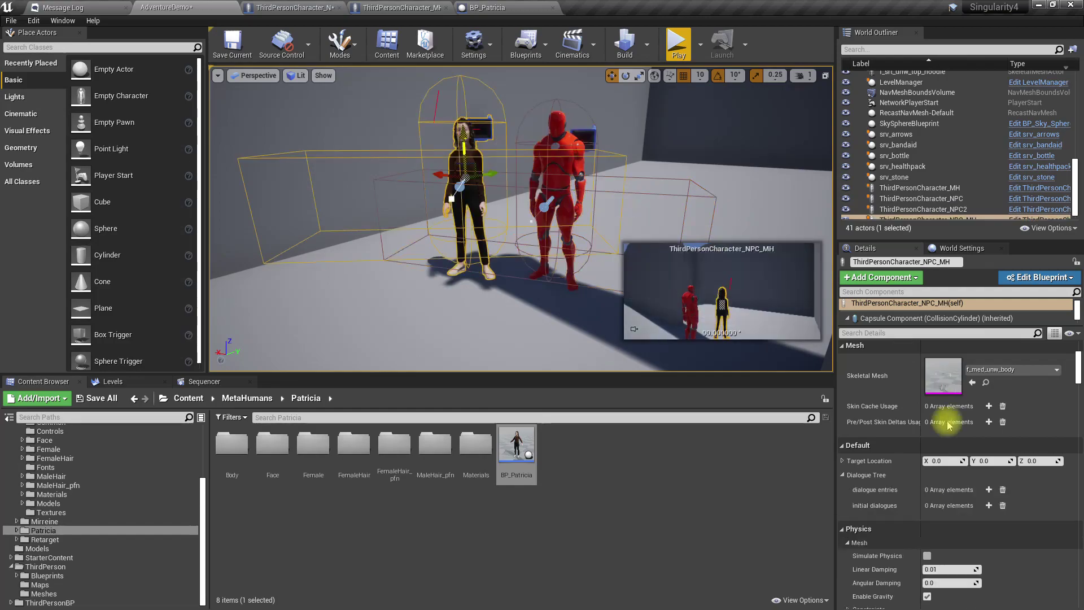
{"action": "right_click", "coordinate": [873, 480]}
{"action": "left_click", "coordinate": [900, 535]}
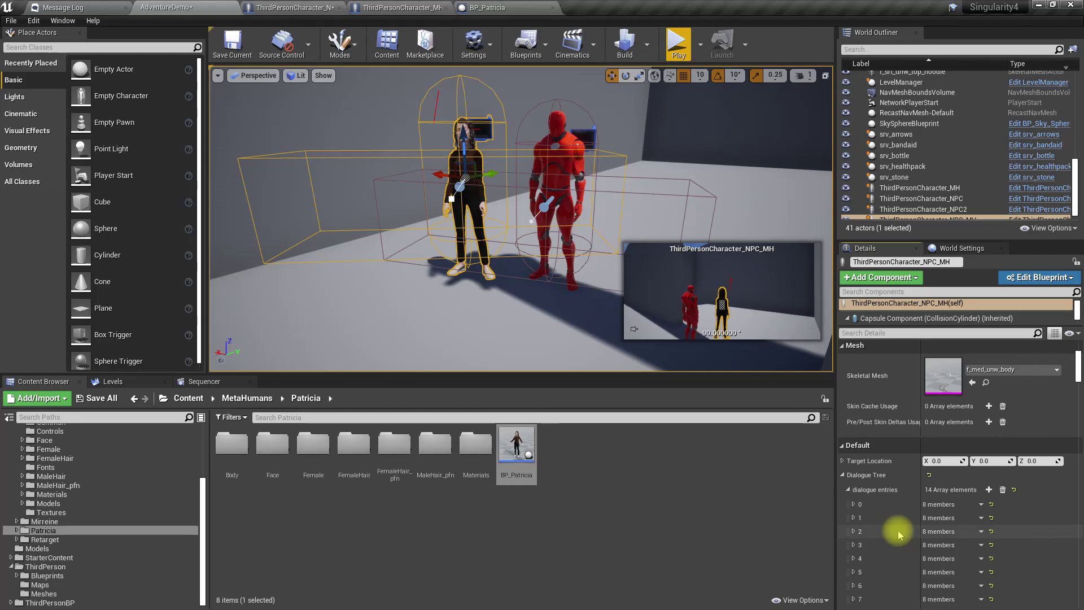
{"action": "left_click", "coordinate": [844, 476]}
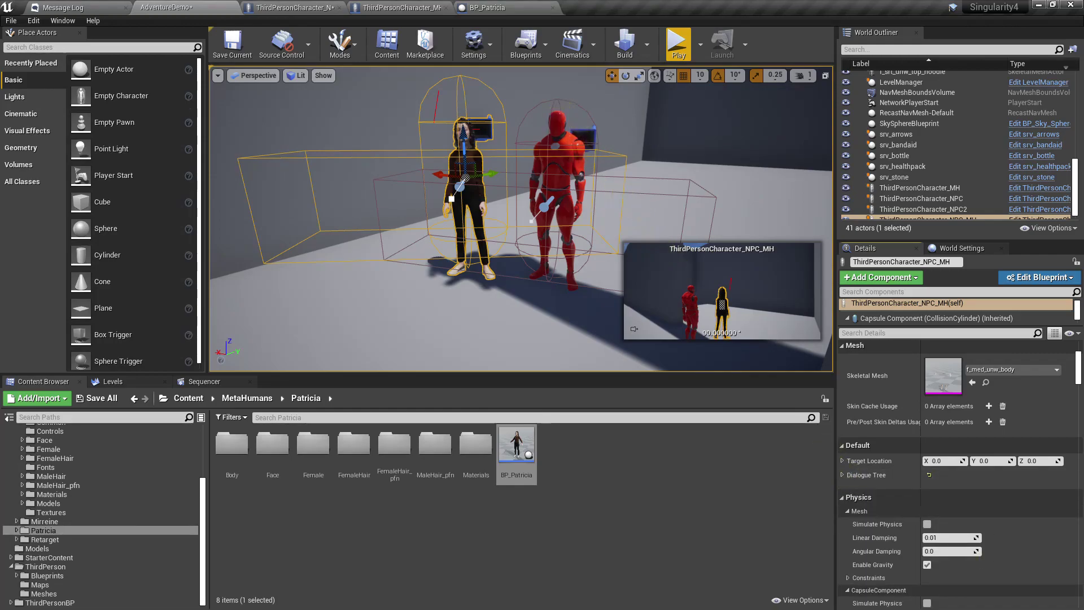
- Check the AI Controller Class of the red ThirdPersonCharacter_NPC2 and delete that NPC from the level
{"action": "left_click", "coordinate": [558, 121]}
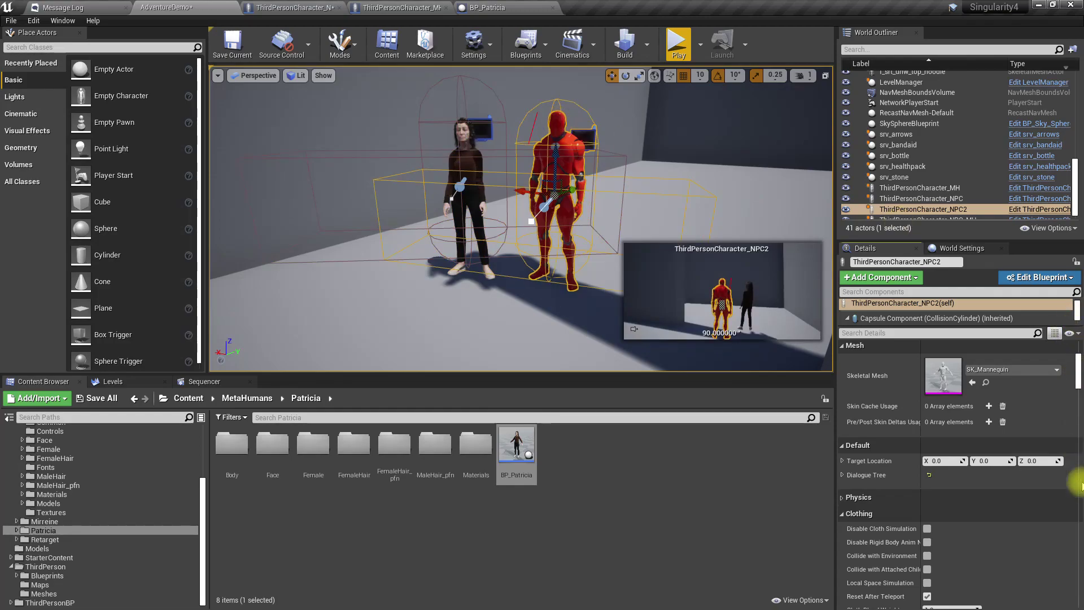
{"action": "scroll", "coordinate": [1080, 482], "scroll_direction": "down", "scroll_amount": 10}
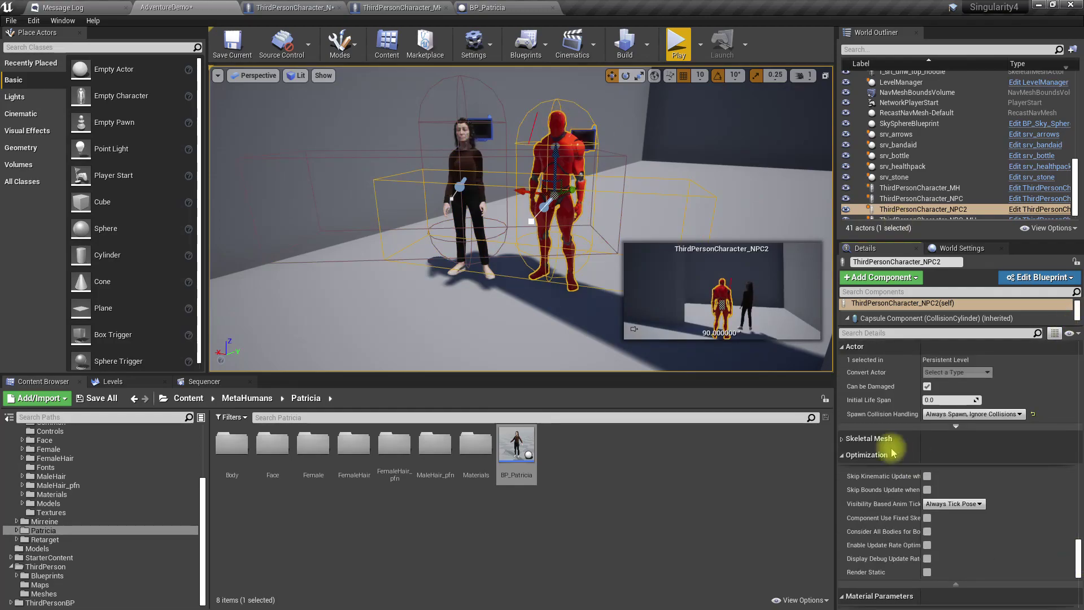
{"action": "scroll", "coordinate": [904, 455], "scroll_direction": "up", "scroll_amount": 5}
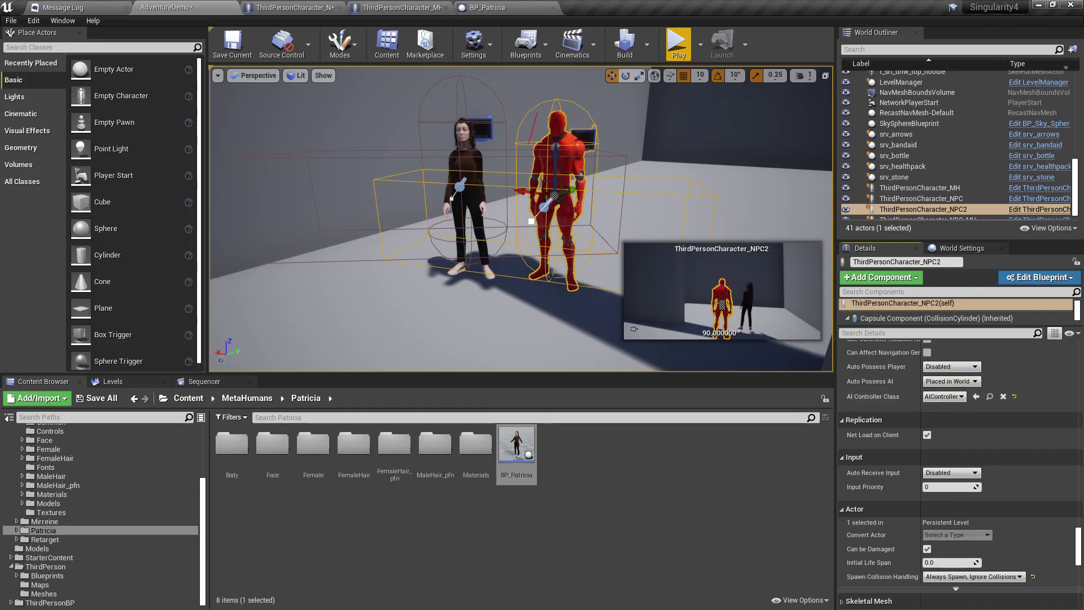
{"action": "key", "text": "Delete"}
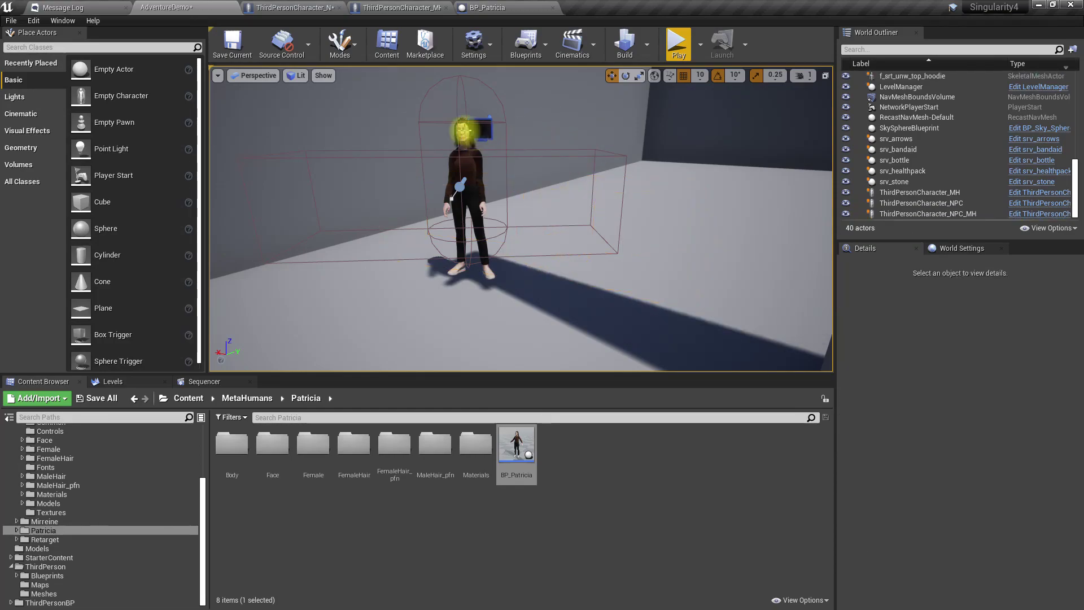
- Set the AI Controller Class of the MetaHuman NPC ThirdPersonCharacter_NPC_MH to AIController
{"action": "left_click", "coordinate": [464, 131]}
{"action": "scroll", "coordinate": [1055, 537], "scroll_direction": "down", "scroll_amount": 5}
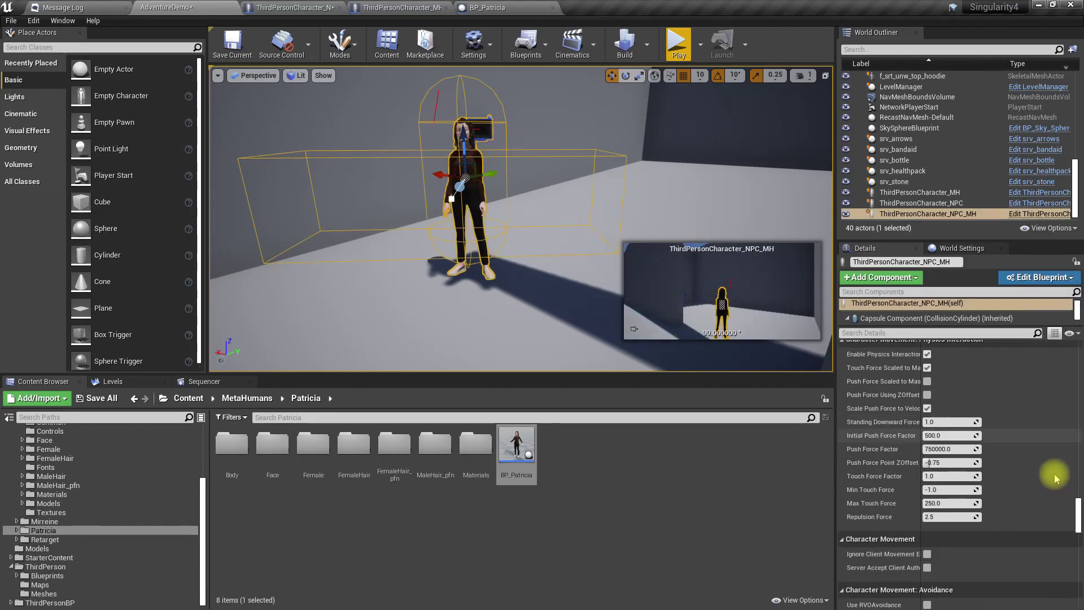
{"action": "scroll", "coordinate": [1067, 517], "scroll_direction": "down", "scroll_amount": 10}
{"action": "scroll", "coordinate": [1068, 517], "scroll_direction": "down", "scroll_amount": 10}
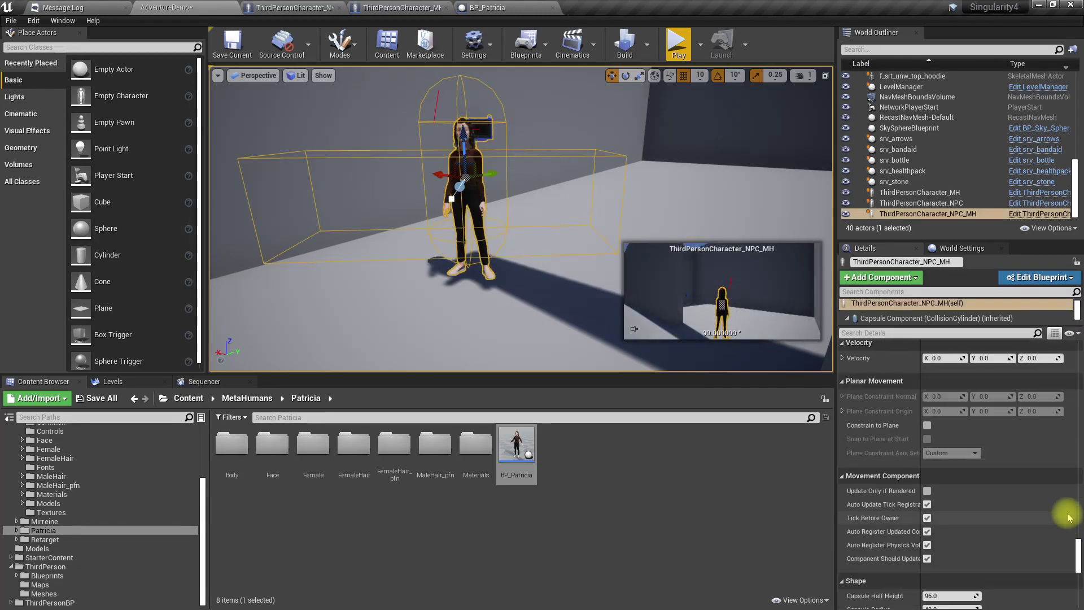
{"action": "scroll", "coordinate": [1068, 518], "scroll_direction": "down", "scroll_amount": 3}
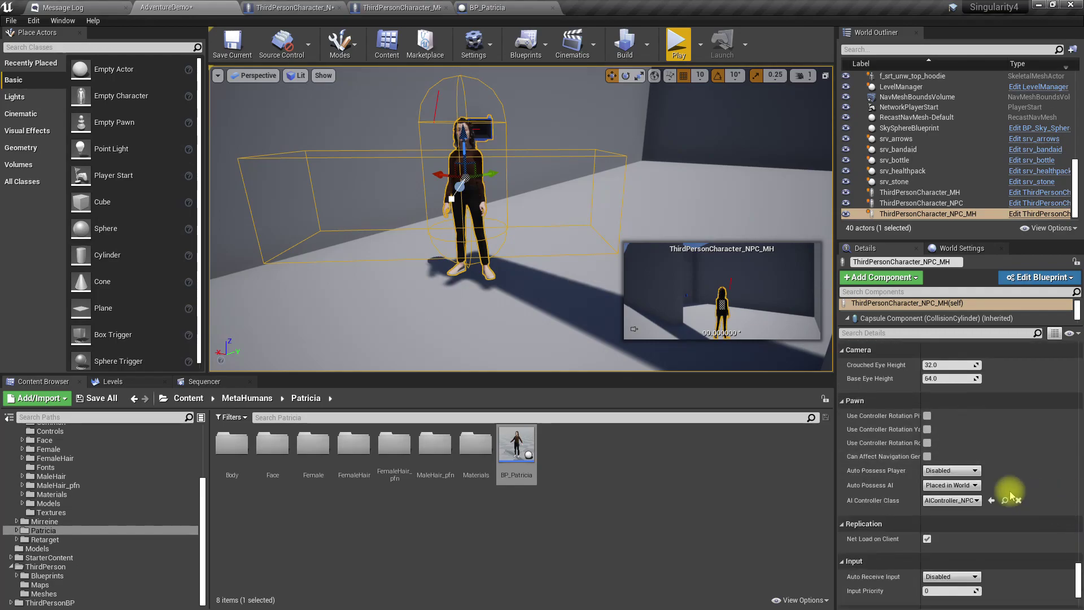
{"action": "left_click", "coordinate": [968, 501]}
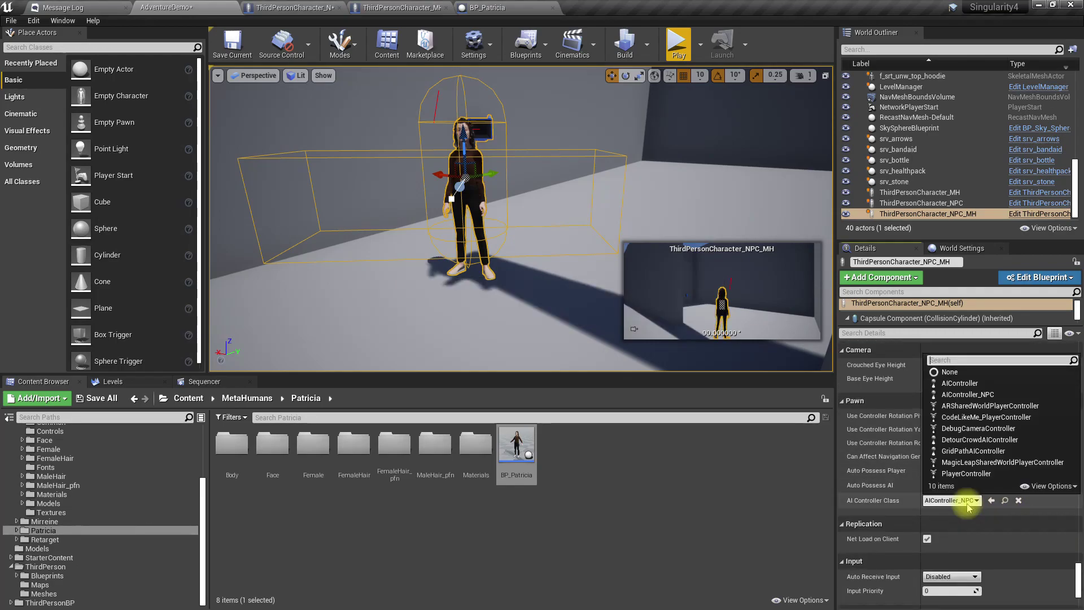
{"action": "left_click", "coordinate": [960, 383]}
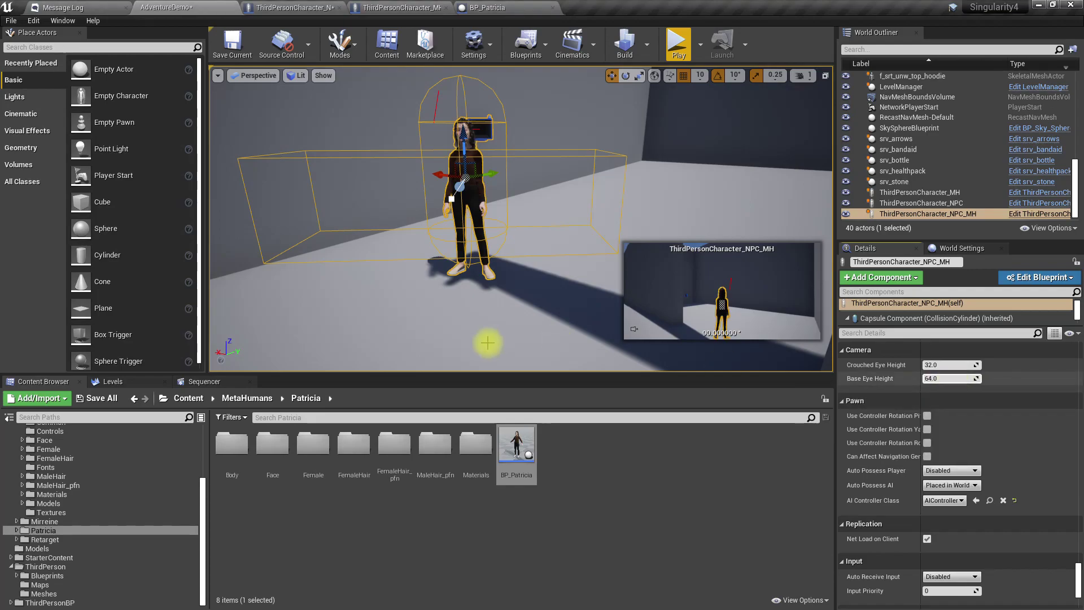
- Play-test the level full-screen, walking up to the MetaHuman NPC and answering its dialogue choice, and end the test
{"action": "right_click_drag", "start_coordinate": [521, 218], "coordinate": [567, 218]}
{"action": "left_click", "coordinate": [424, 312]}
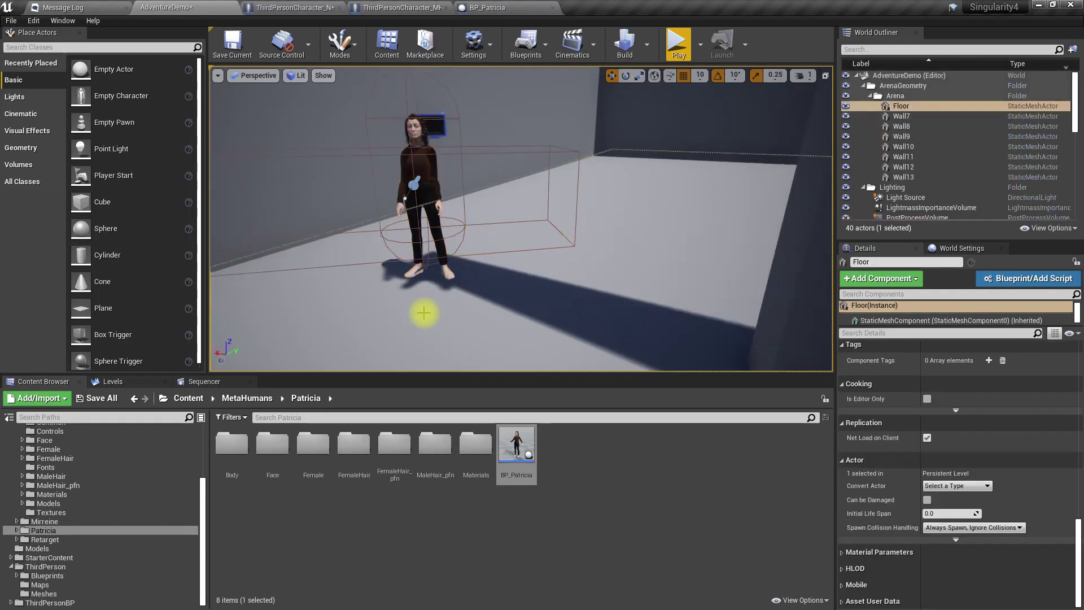
{"action": "key", "text": "F11"}
{"action": "key", "text": "alt+p"}
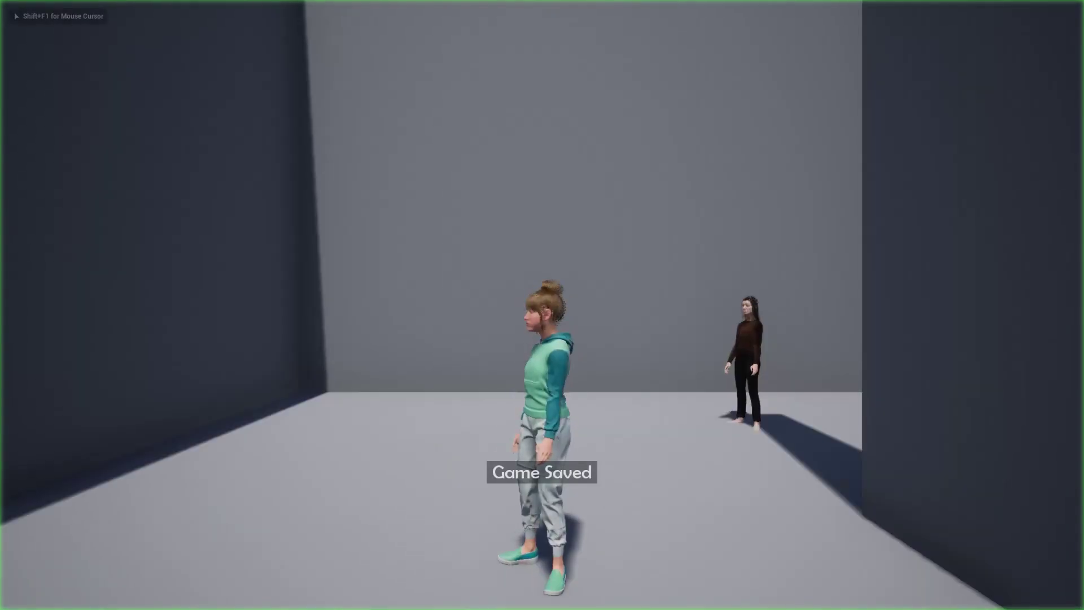
{"action": "key", "text": "w"}
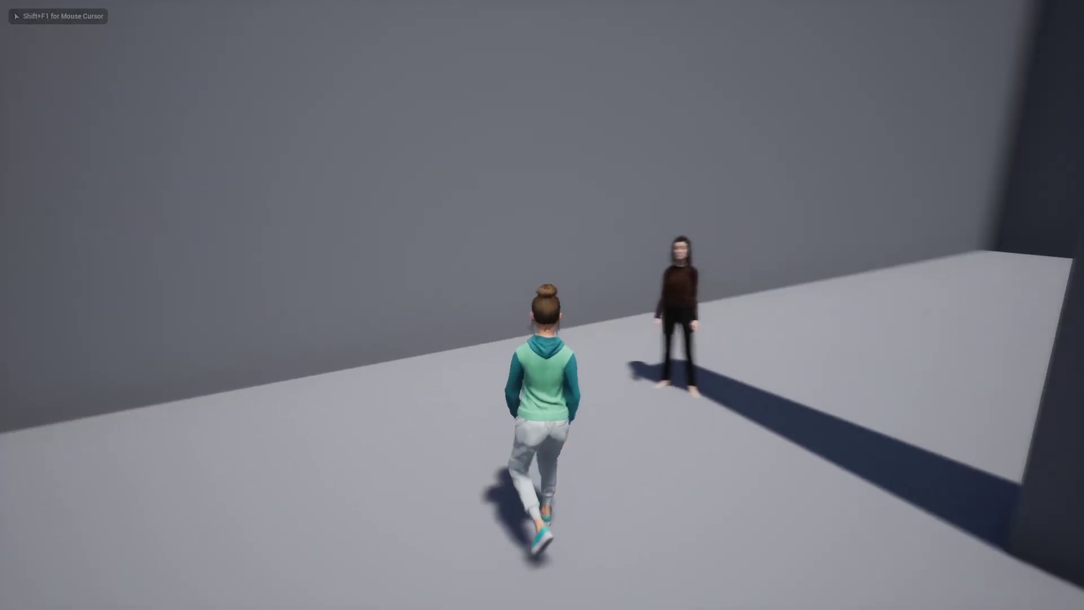
{"action": "key", "text": "shift+F1"}
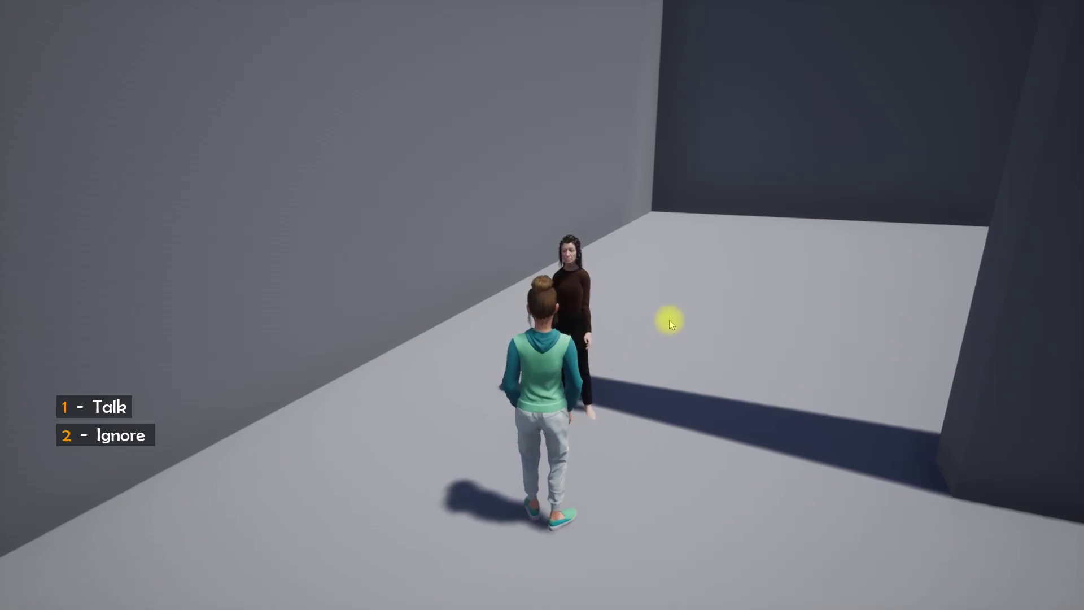
{"action": "key", "text": "2"}
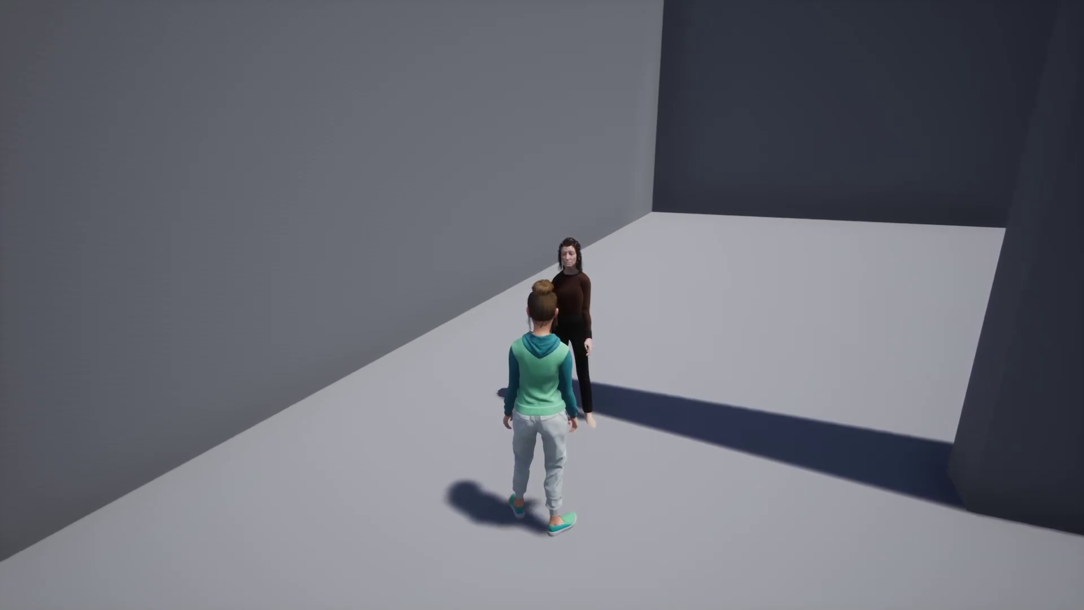
{"action": "key", "text": "Escape"}
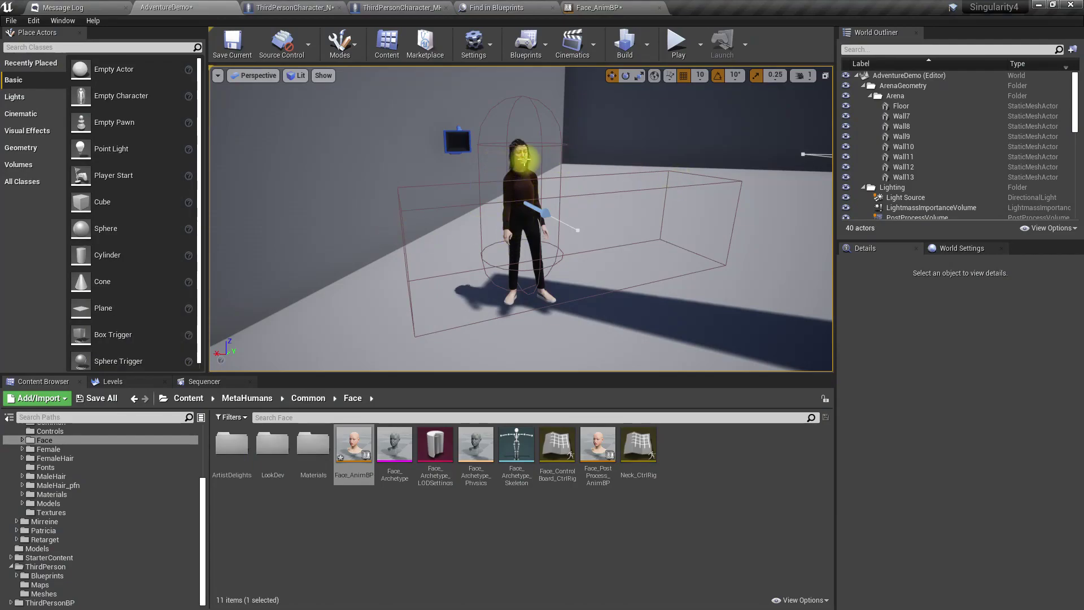
- Assign the BP_Rosemary and BP_Patricia Mocap animations to the player and response anims in the MetaHuman NPC's dialogue entries
{"action": "left_click", "coordinate": [520, 197]}
{"action": "scroll", "coordinate": [942, 474], "scroll_direction": "down", "scroll_amount": 3}
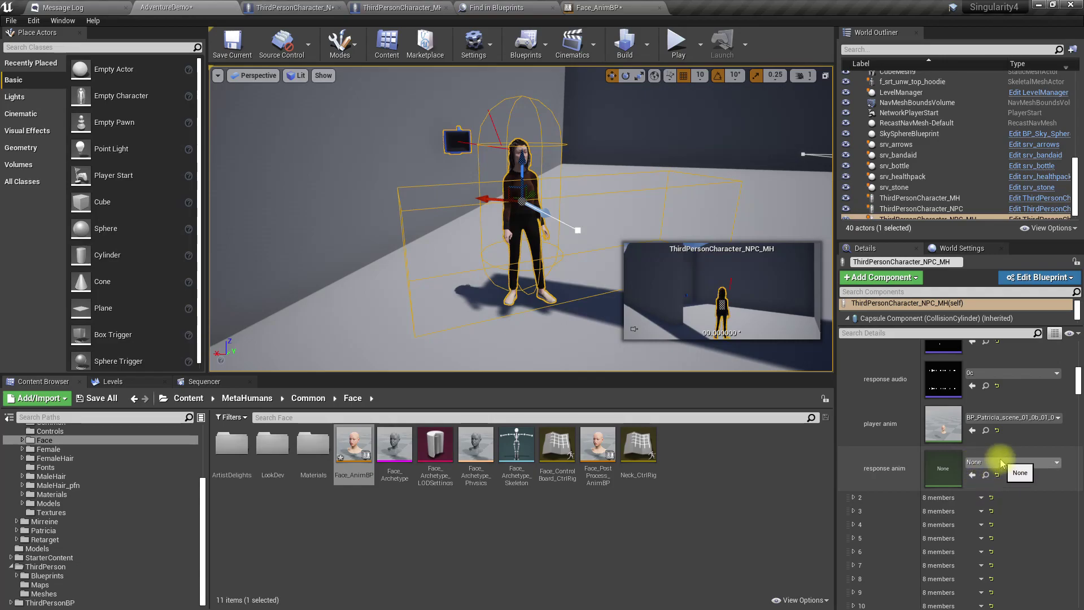
{"action": "left_click", "coordinate": [986, 432]}
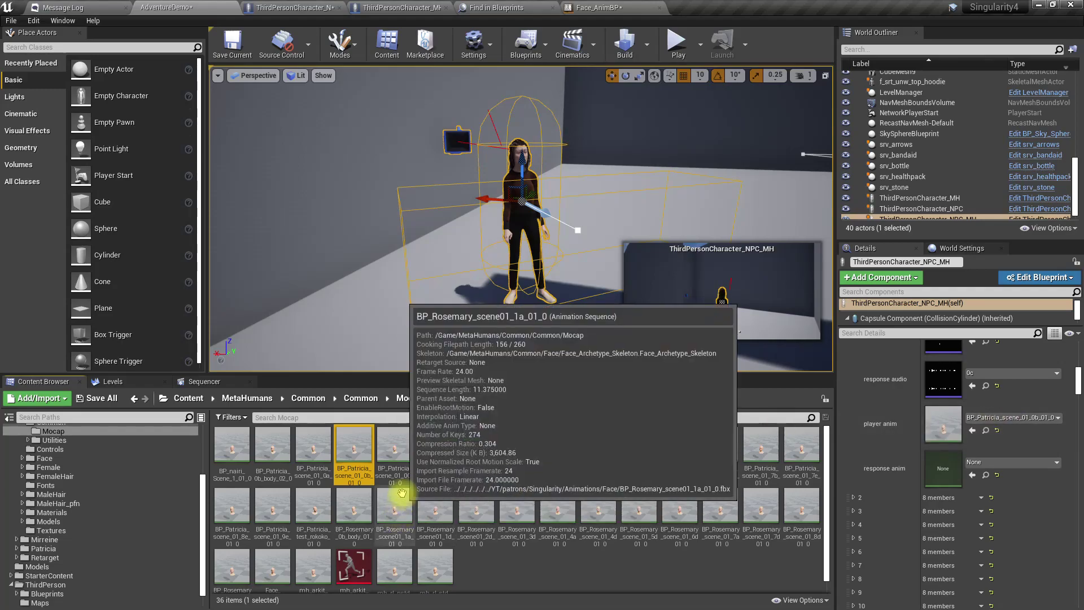
{"action": "left_click", "coordinate": [313, 446]}
{"action": "left_click", "coordinate": [971, 475]}
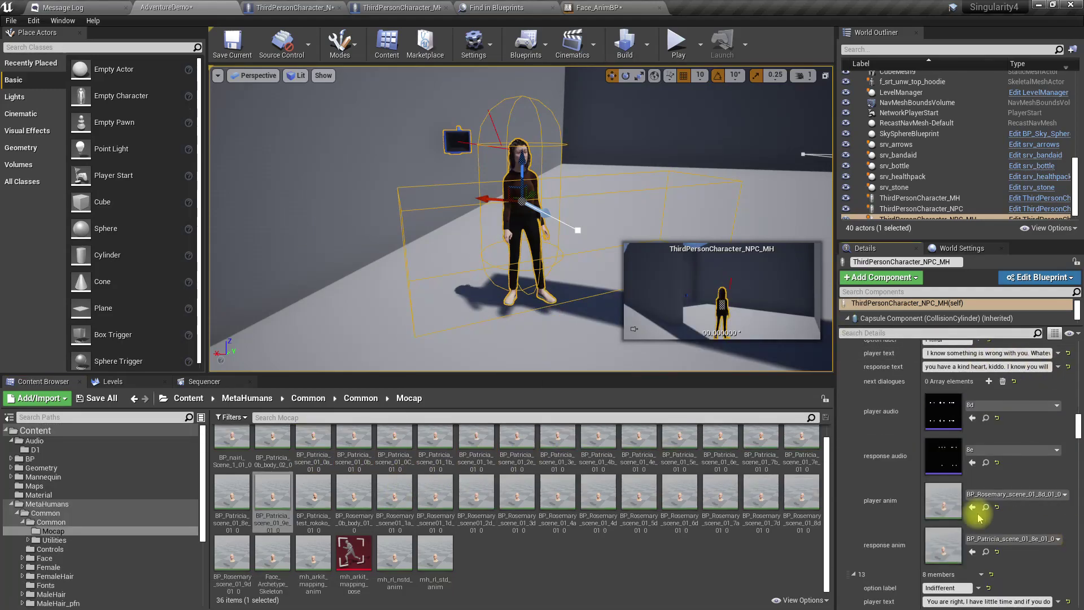
{"action": "scroll", "coordinate": [971, 496], "scroll_direction": "down", "scroll_amount": 6}
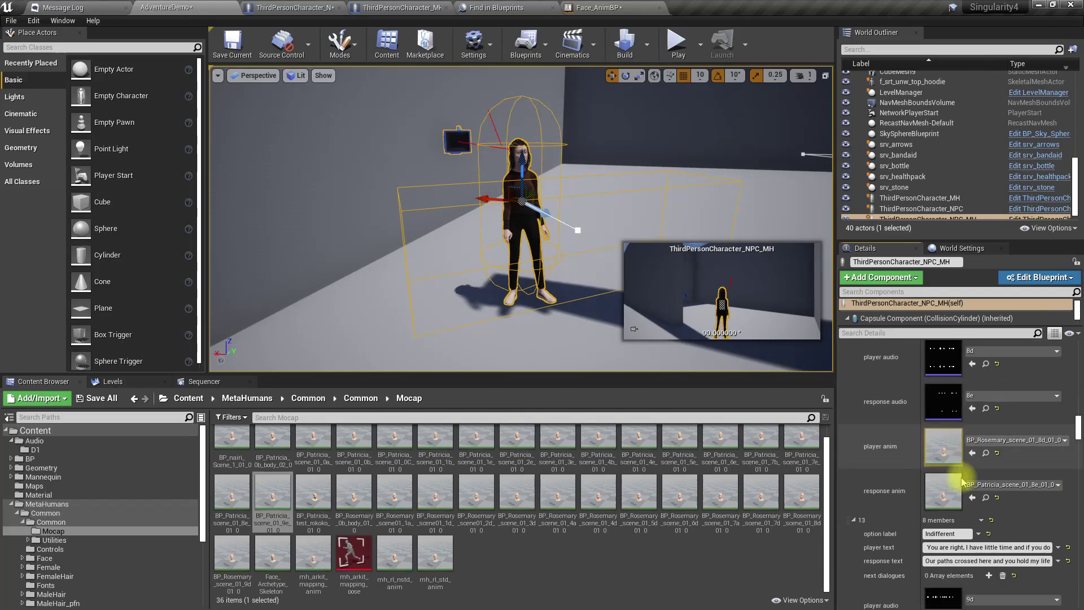
{"action": "left_click", "coordinate": [341, 270]}
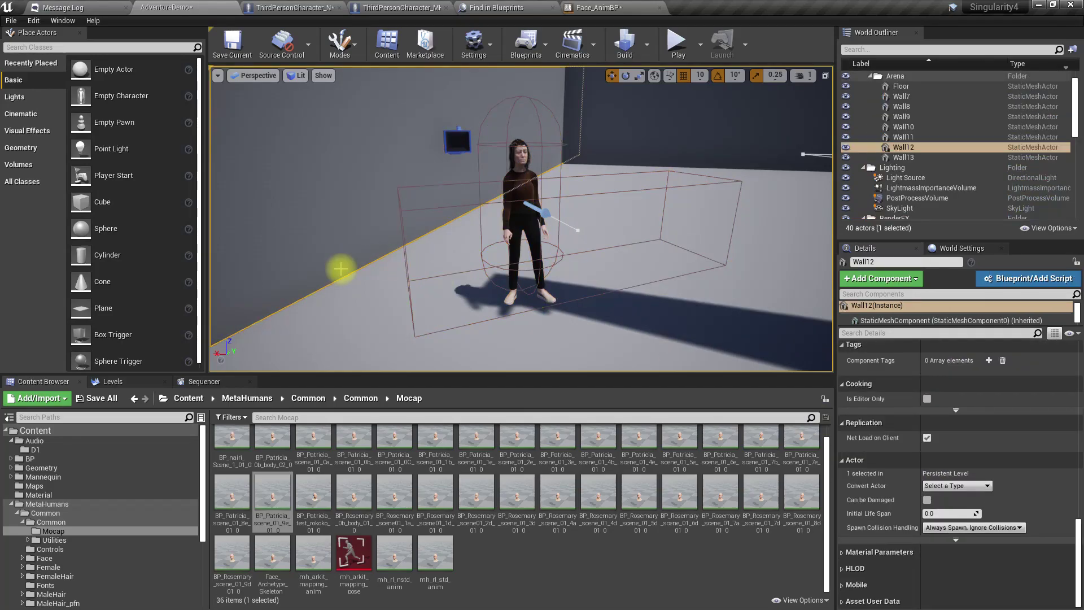
- Copy the Event Play Facial Animation, Face, Get Anim Instance and Play Slot Anim nodes from the ThirdPersonCharacter_MH event graph
{"action": "left_click", "coordinate": [402, 7]}
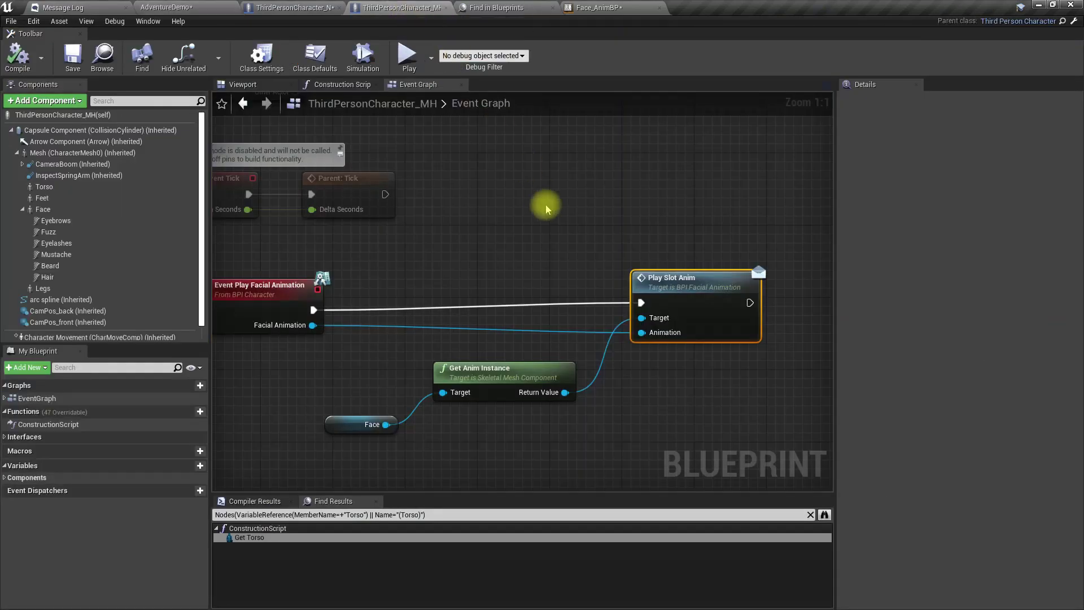
{"action": "right_click_drag", "start_coordinate": [458, 226], "coordinate": [558, 255]}
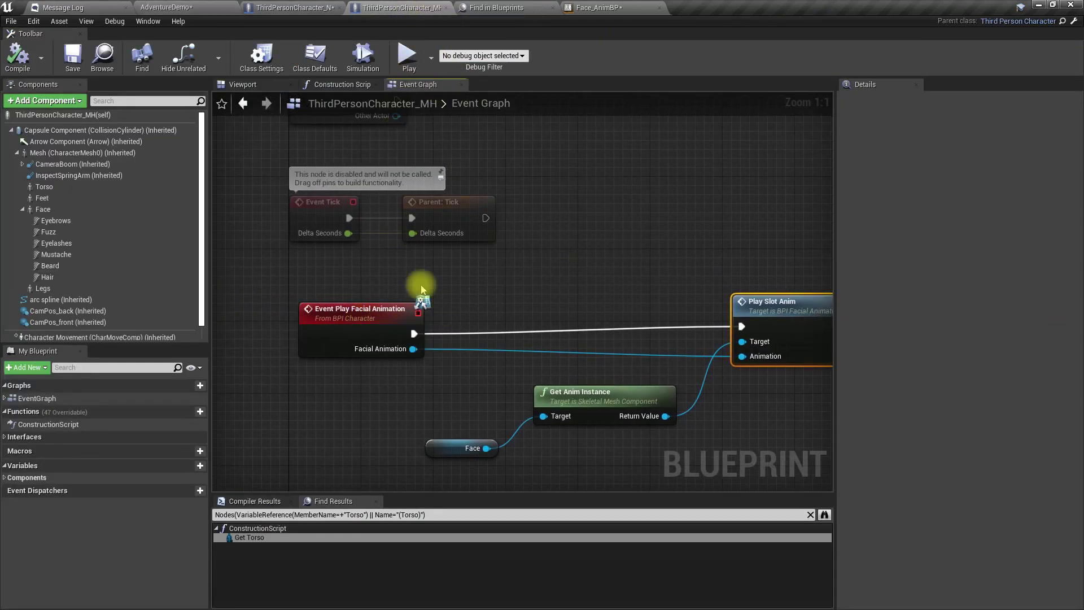
{"action": "right_click_drag", "start_coordinate": [544, 284], "coordinate": [503, 257]}
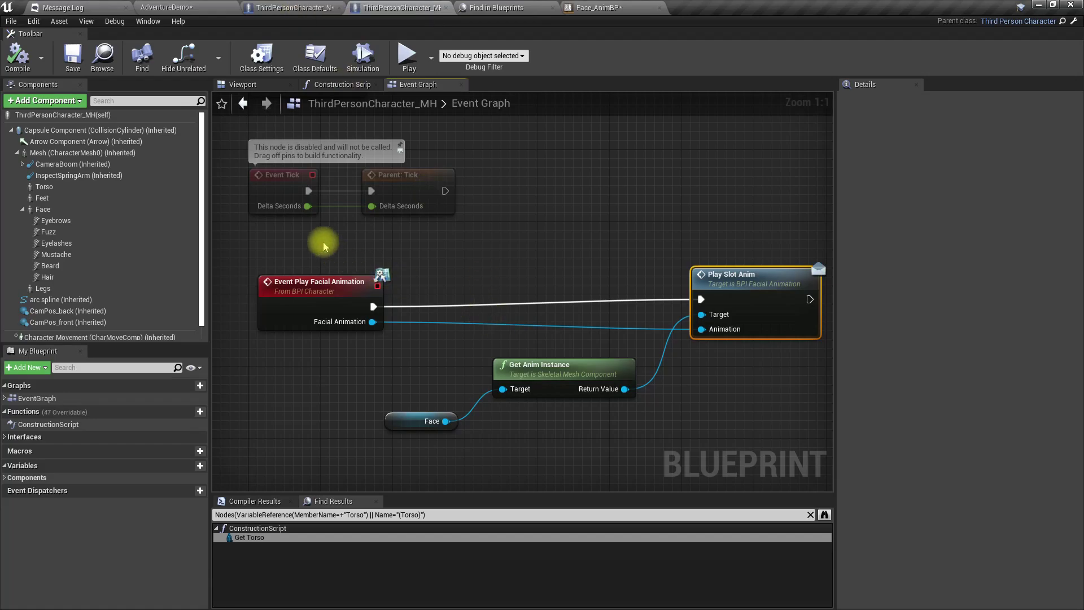
{"action": "left_click_drag", "start_coordinate": [324, 246], "coordinate": [761, 443]}
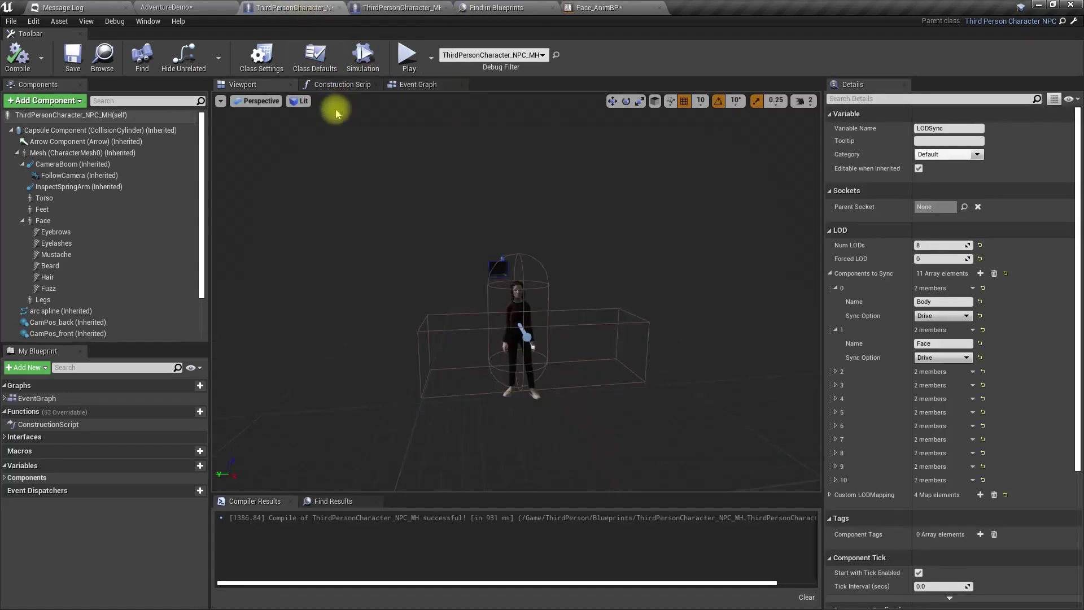
- Paste the facial animation nodes below Event Tick in the ThirdPersonCharacter_NPC_MH event graph, compile the blueprint and save everything
{"action": "left_click", "coordinate": [314, 8]}
{"action": "left_click", "coordinate": [416, 84]}
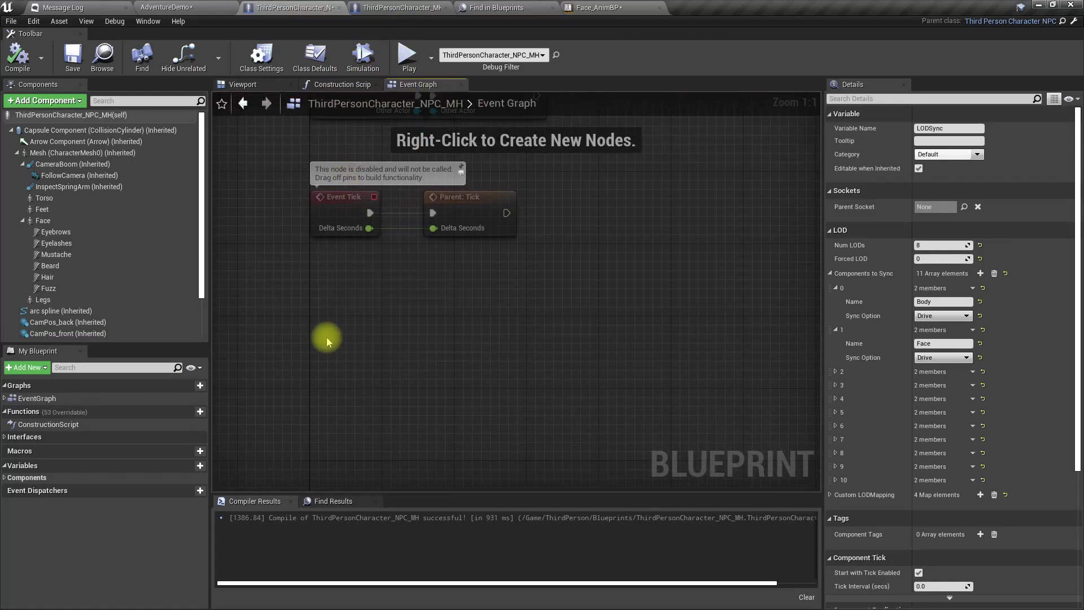
{"action": "key", "text": "ctrl+v"}
{"action": "left_click_drag", "start_coordinate": [232, 298], "coordinate": [411, 315]}
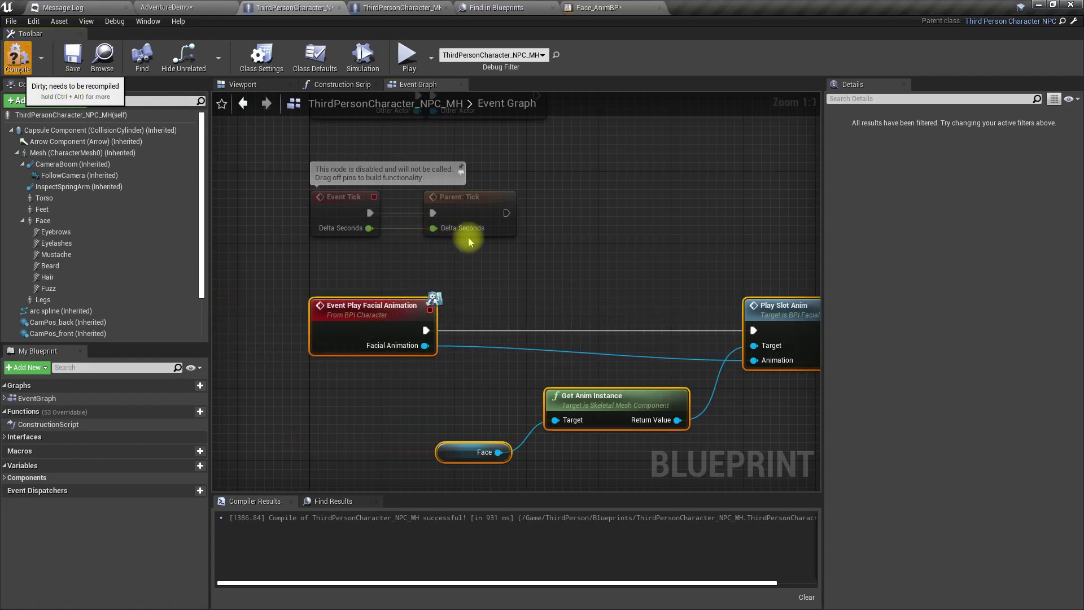
{"action": "key", "text": "ctrl+shift+s"}
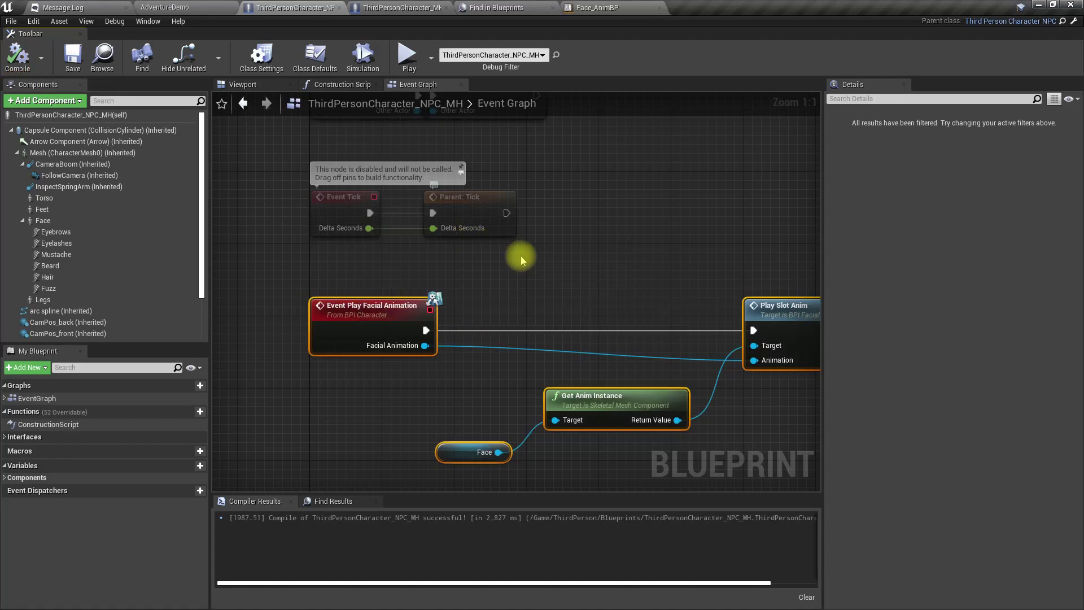
- Play-test AdventureDemo full-screen, talking to the MetaHuman NPC and choosing a reply to check its facial animation, and stop the test
{"action": "left_click", "coordinate": [165, 8]}
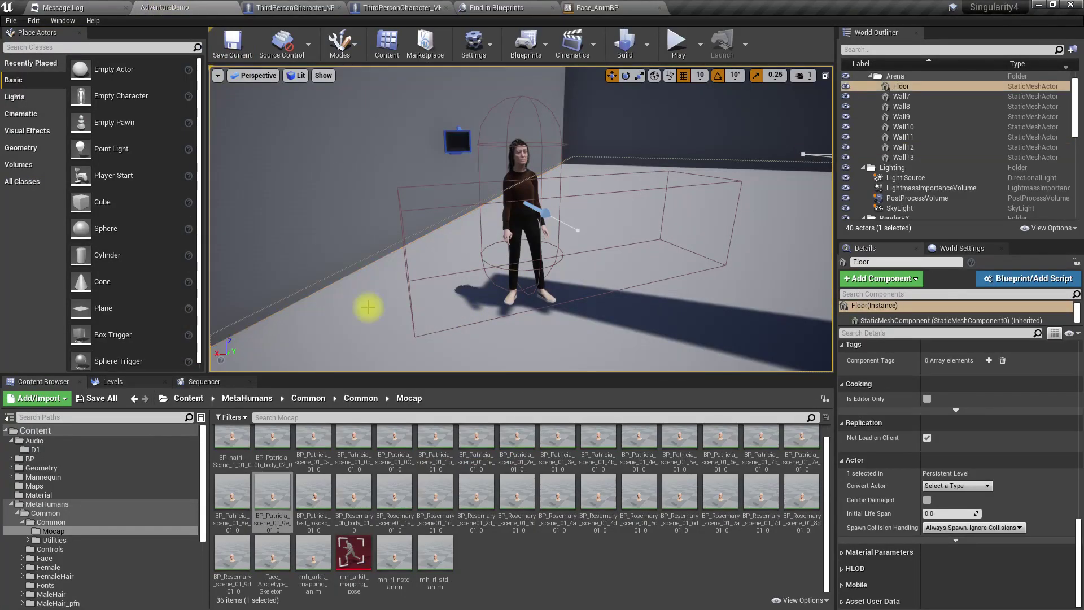
{"action": "key", "text": "F11"}
{"action": "key", "text": "alt+p"}
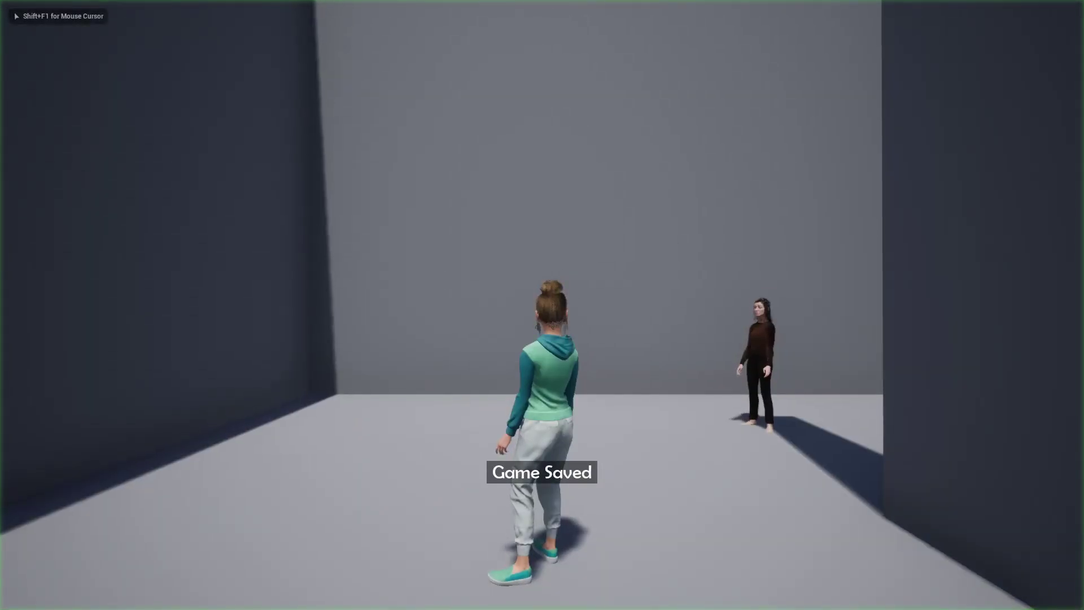
{"action": "key", "text": "w"}
{"action": "key", "text": "shift+F1"}
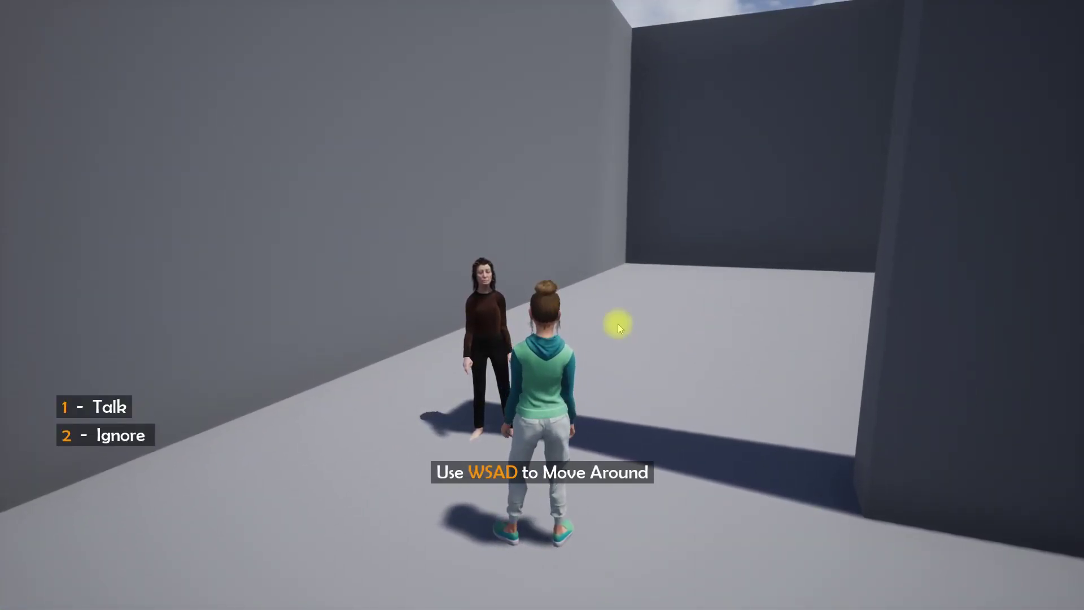
{"action": "key", "text": "2"}
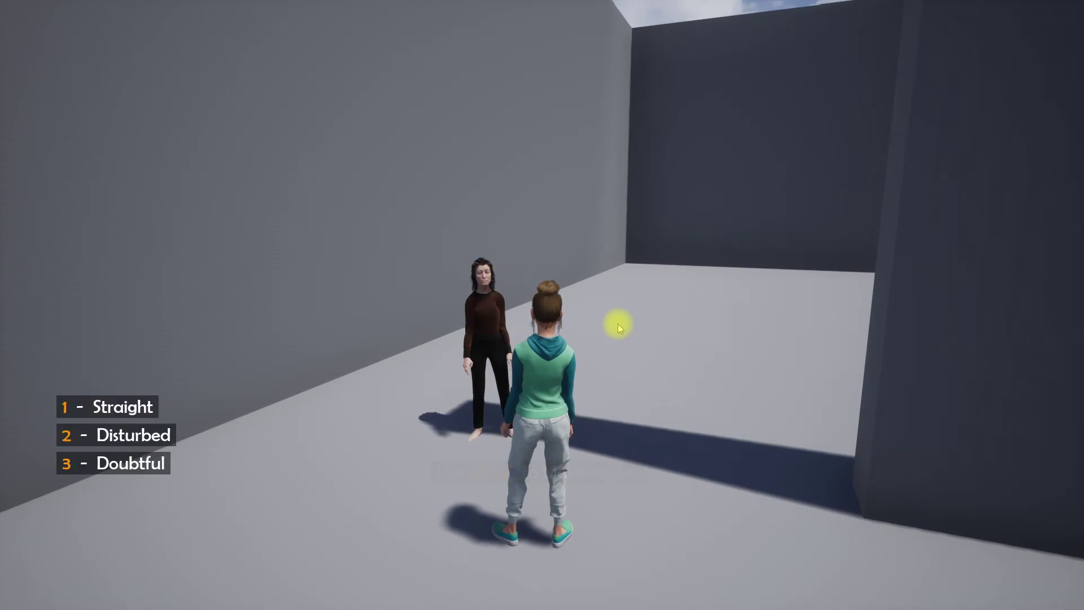
{"action": "key", "text": "1"}
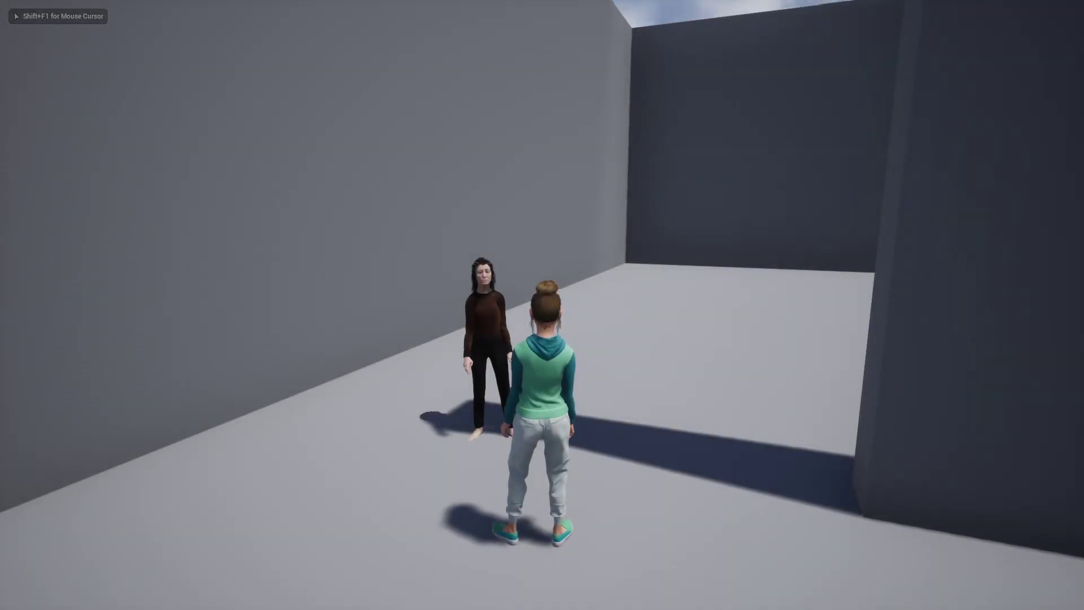
{"action": "key", "text": "Escape"}
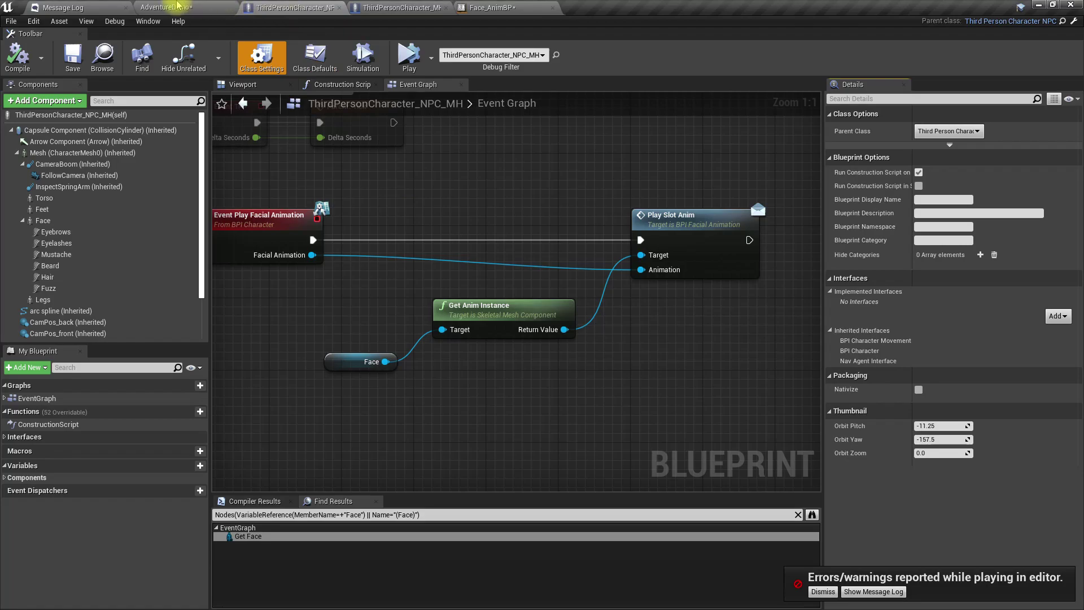
- Find all references to the Play Facial Animation event across every blueprint
{"action": "right_click", "coordinate": [270, 232]}
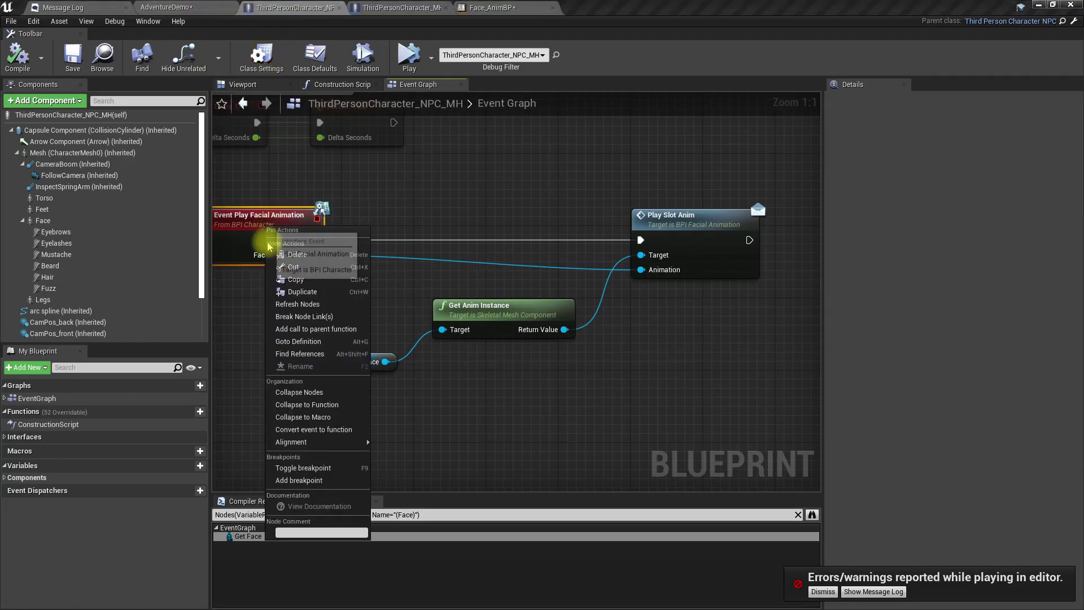
{"action": "left_click", "coordinate": [305, 357]}
{"action": "left_click", "coordinate": [819, 508]}
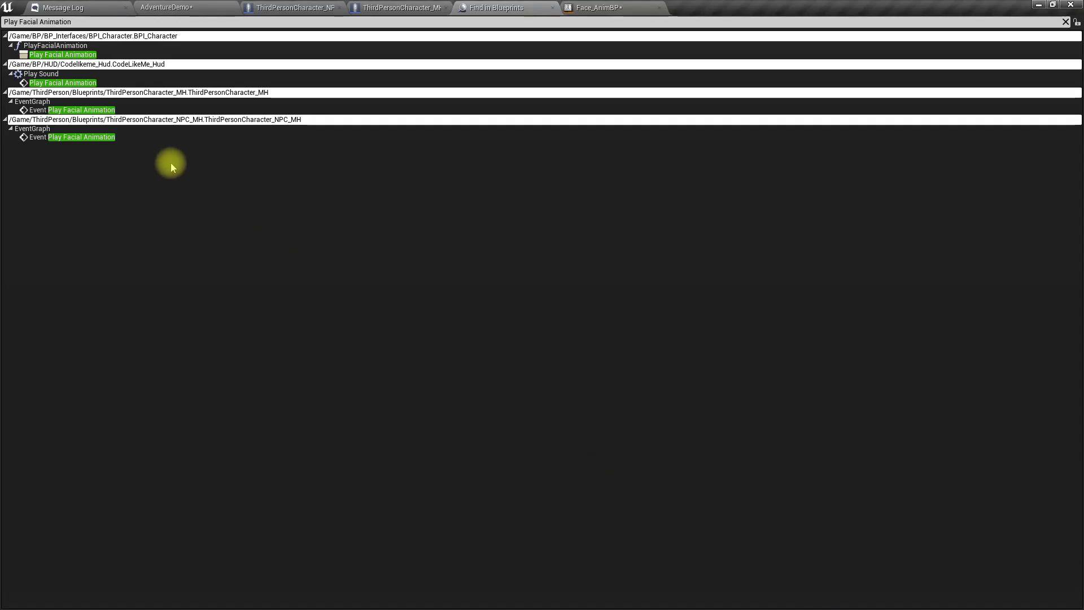
- Open the Play Facial Animation call in CodeLikeMe_Hud's Play Sound macro and examine its inputs and Is Valid check
{"action": "left_click", "coordinate": [56, 75]}
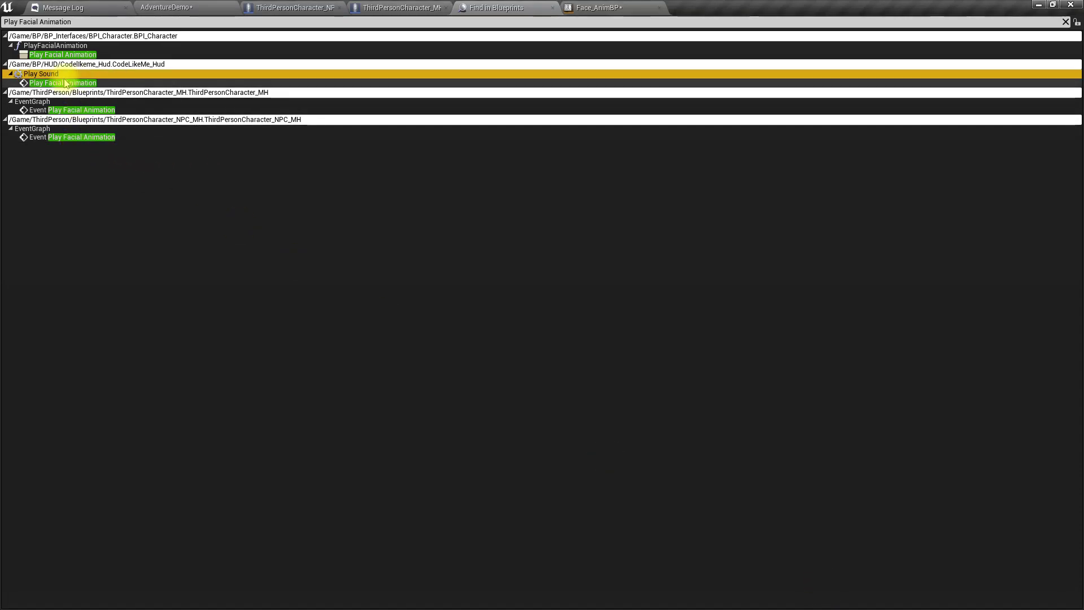
{"action": "double_click", "coordinate": [38, 86]}
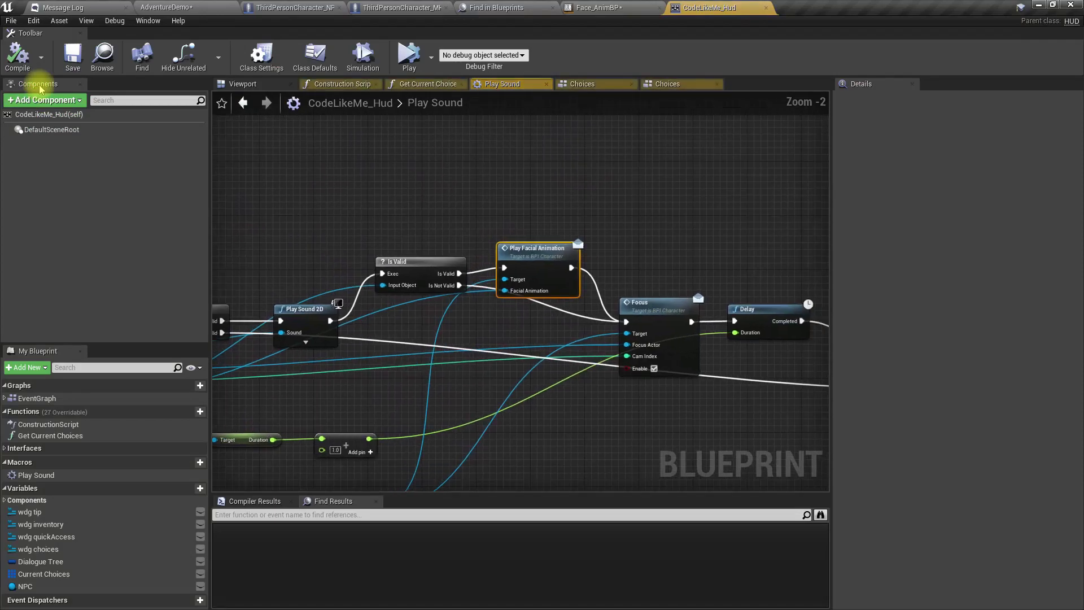
{"action": "right_click_drag", "start_coordinate": [430, 388], "coordinate": [987, 196]}
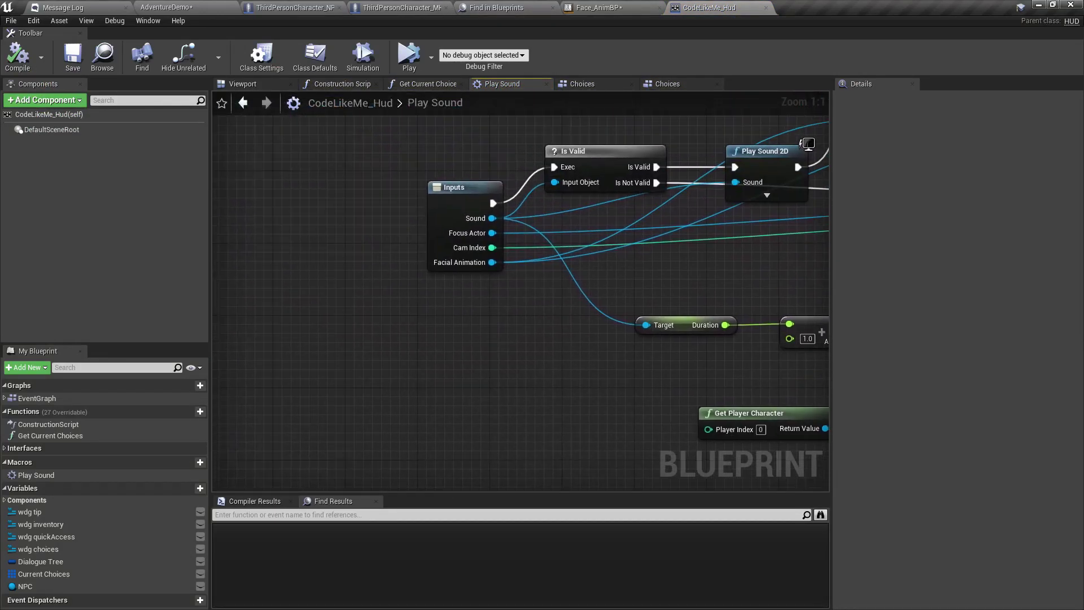
{"action": "right_click_drag", "start_coordinate": [520, 290], "coordinate": [369, 342]}
{"action": "right_click_drag", "start_coordinate": [825, 240], "coordinate": [504, 328]}
{"action": "scroll", "coordinate": [506, 332], "scroll_direction": "down", "scroll_amount": 4}
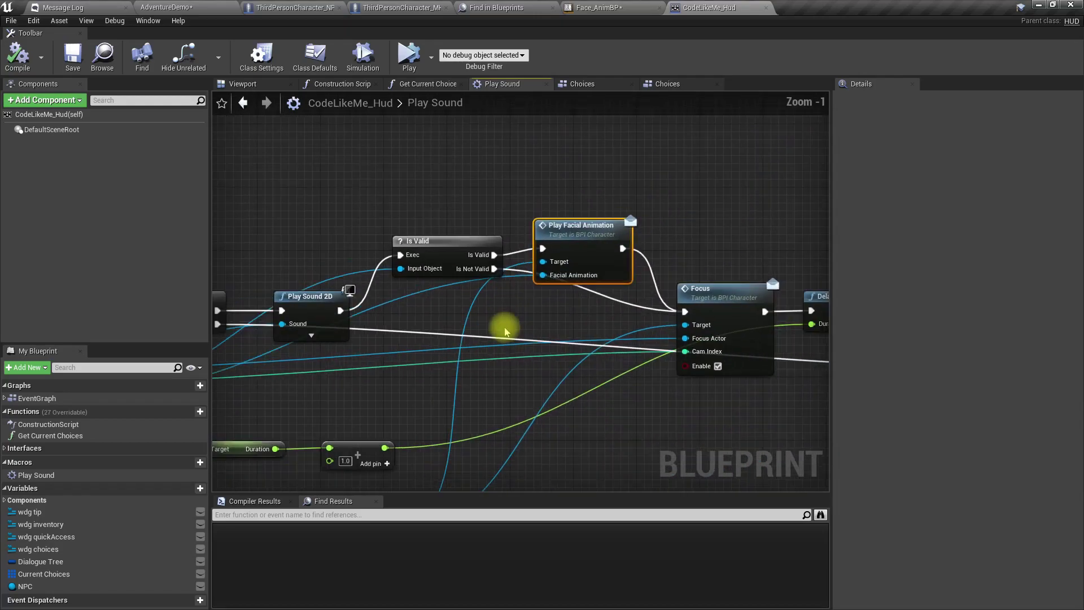
- Examine the Play Sound macro's flow and how the Choices graph's two Play Sound calls supply its inputs
{"action": "left_click", "coordinate": [462, 279]}
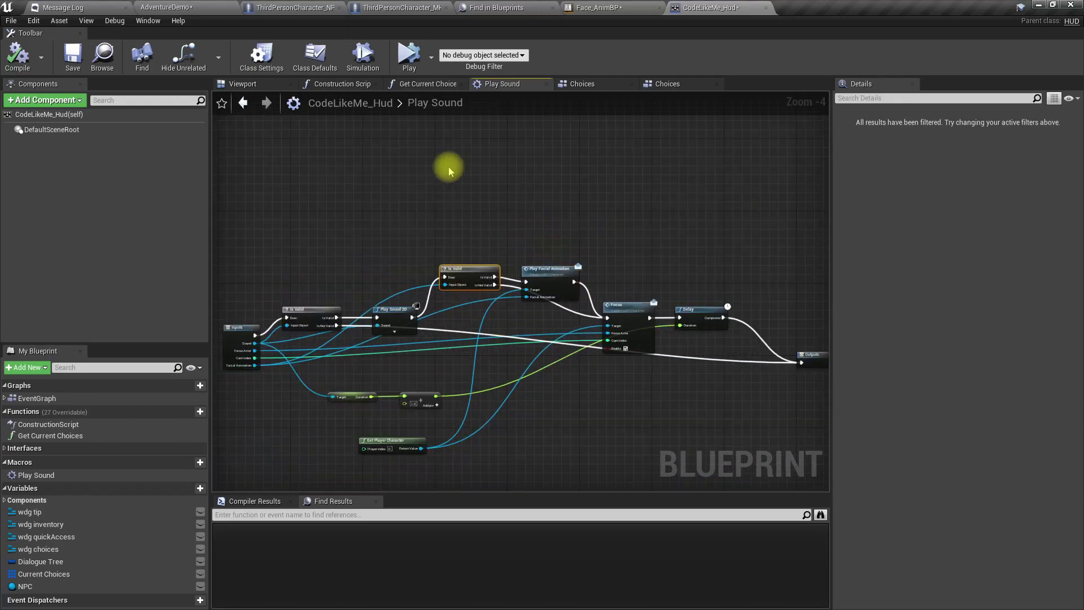
{"action": "left_click", "coordinate": [658, 86]}
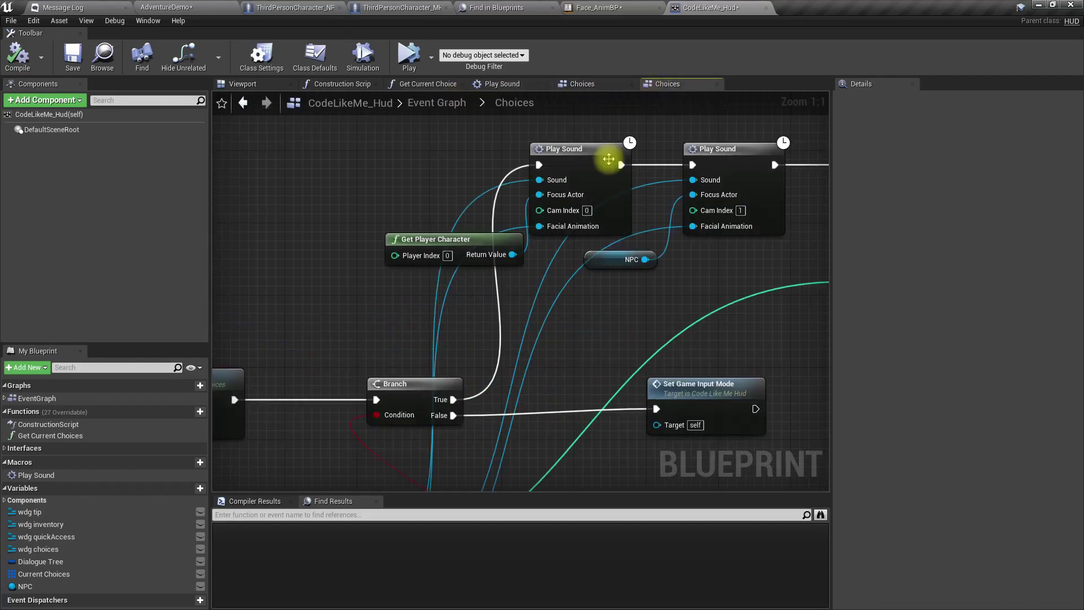
{"action": "right_click_drag", "start_coordinate": [707, 297], "coordinate": [565, 369]}
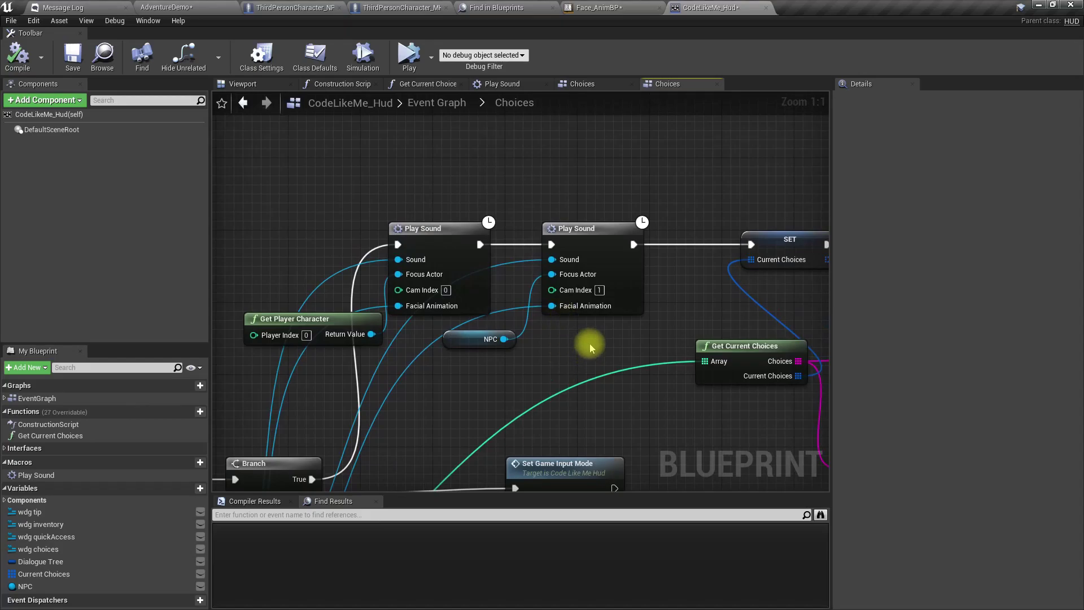
{"action": "double_click", "coordinate": [614, 261]}
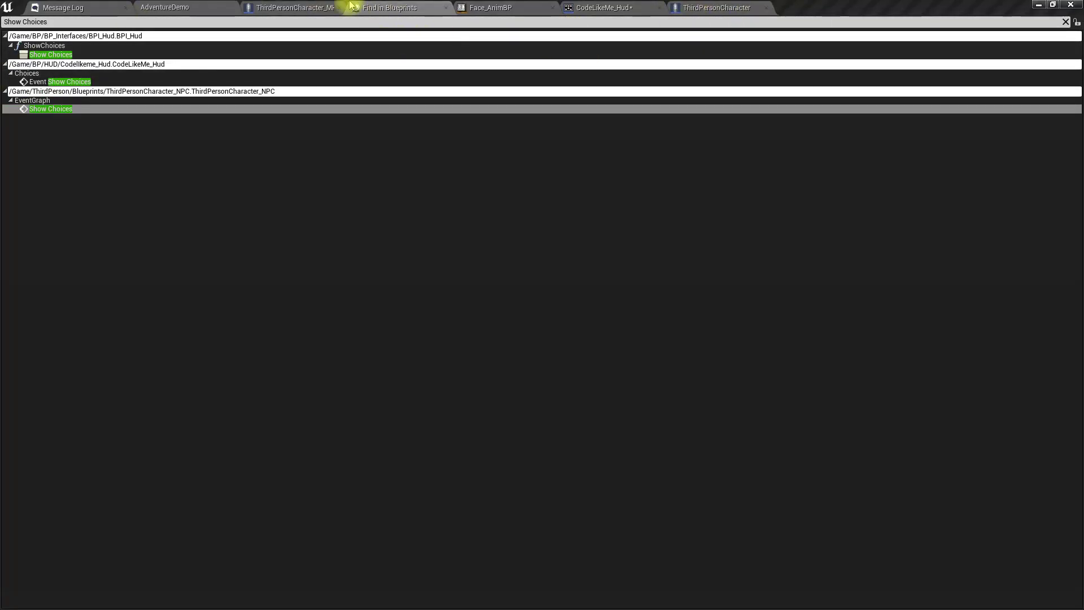
- Check the Play Facial Animation event in ThirdPersonCharacter_MH and locate the two Play Sound calls in CodeLikeMe_Hud's Choices graph
{"action": "left_click", "coordinate": [346, 7]}
{"action": "right_click_drag", "start_coordinate": [593, 423], "coordinate": [564, 243]}
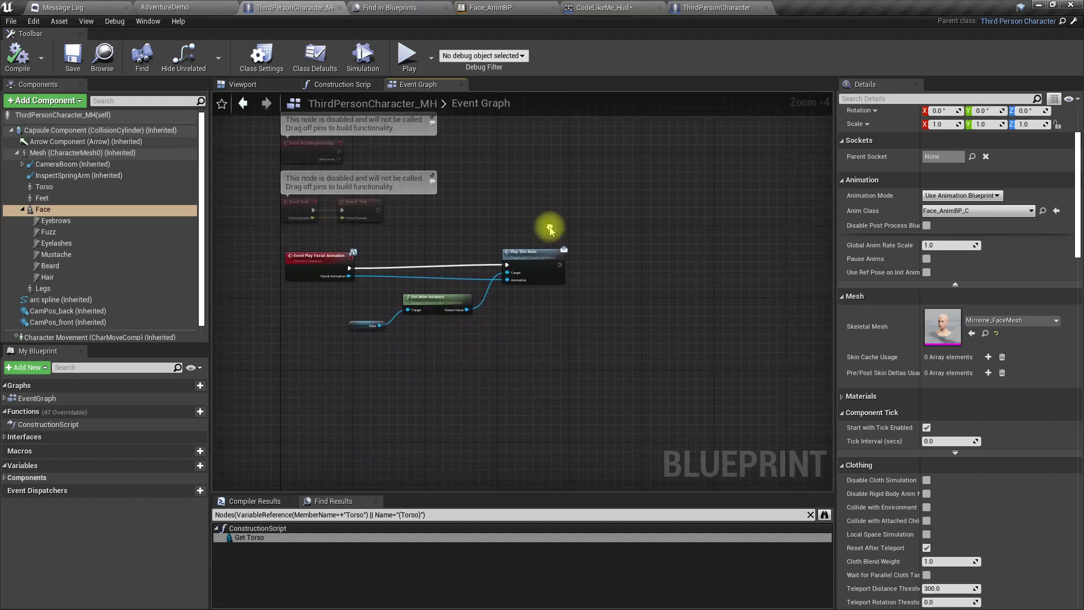
{"action": "left_click", "coordinate": [600, 7]}
{"action": "right_click_drag", "start_coordinate": [746, 298], "coordinate": [573, 187]}
{"action": "scroll", "coordinate": [572, 189], "scroll_direction": "down", "scroll_amount": 5}
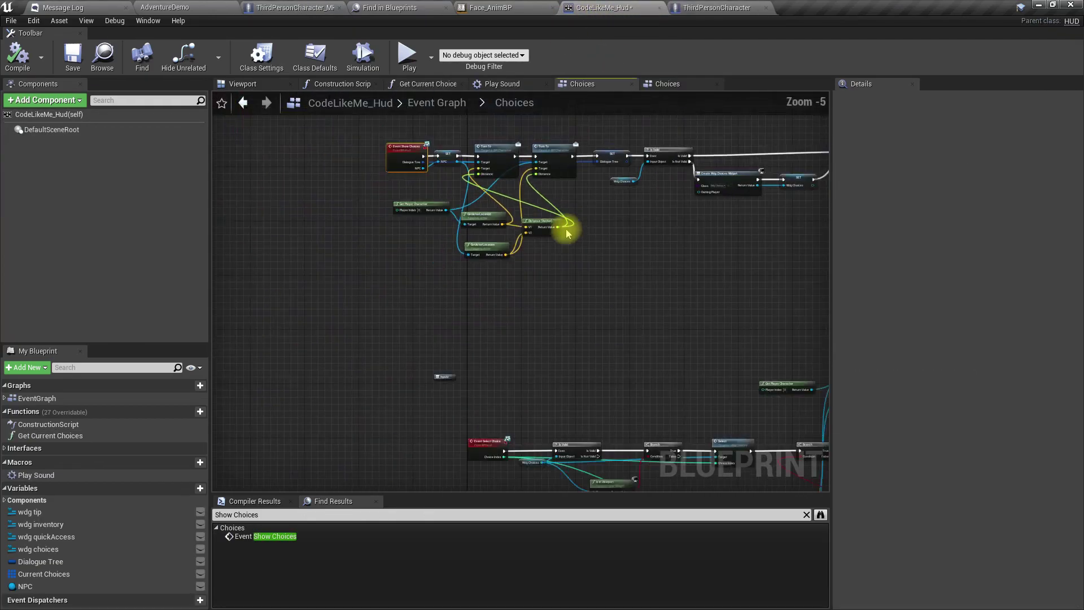
{"action": "right_click_drag", "start_coordinate": [677, 392], "coordinate": [402, 305]}
{"action": "scroll", "coordinate": [646, 281], "scroll_direction": "up", "scroll_amount": 4}
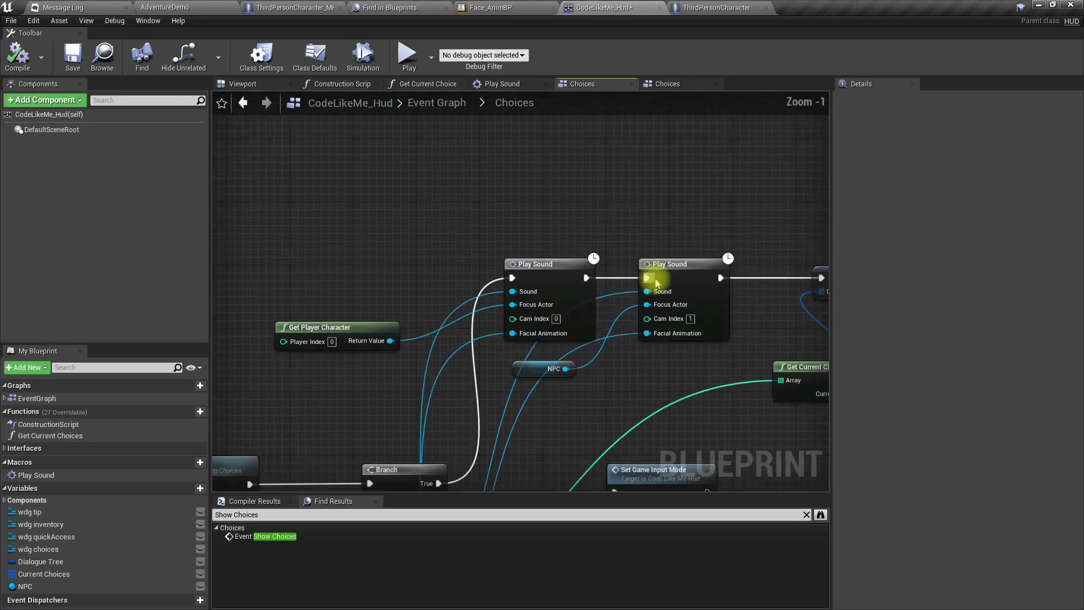
- Open the Play Sound macro from the NPC's call and trace which node feeds the Target of Play Facial Animation
{"action": "double_click", "coordinate": [685, 263]}
{"action": "right_click_drag", "start_coordinate": [726, 307], "coordinate": [318, 351]}
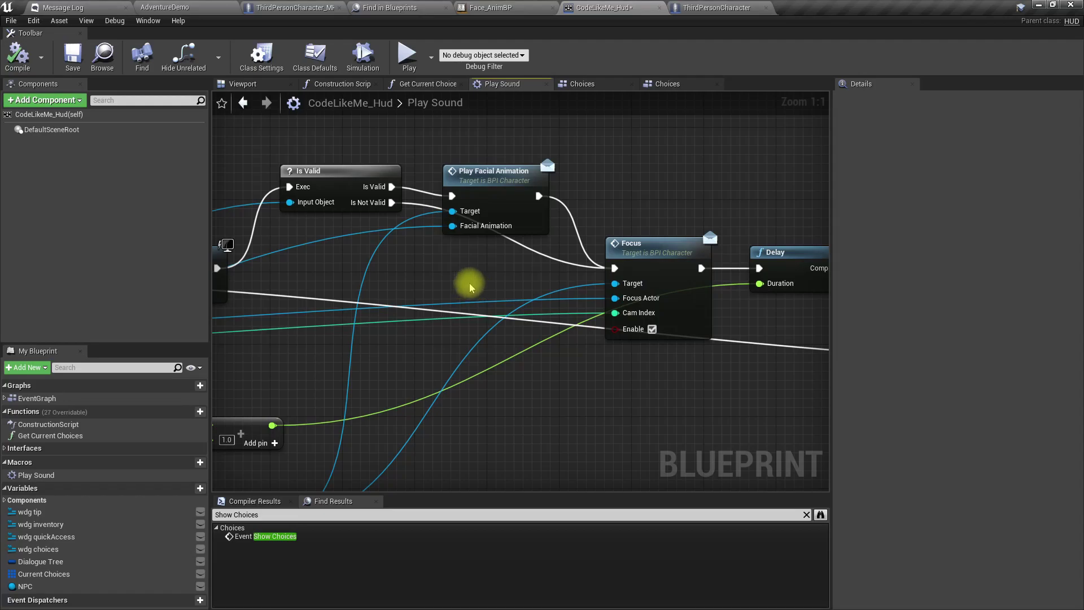
{"action": "right_click_drag", "start_coordinate": [531, 384], "coordinate": [660, 393]}
{"action": "scroll", "coordinate": [582, 261], "scroll_direction": "down", "scroll_amount": 4}
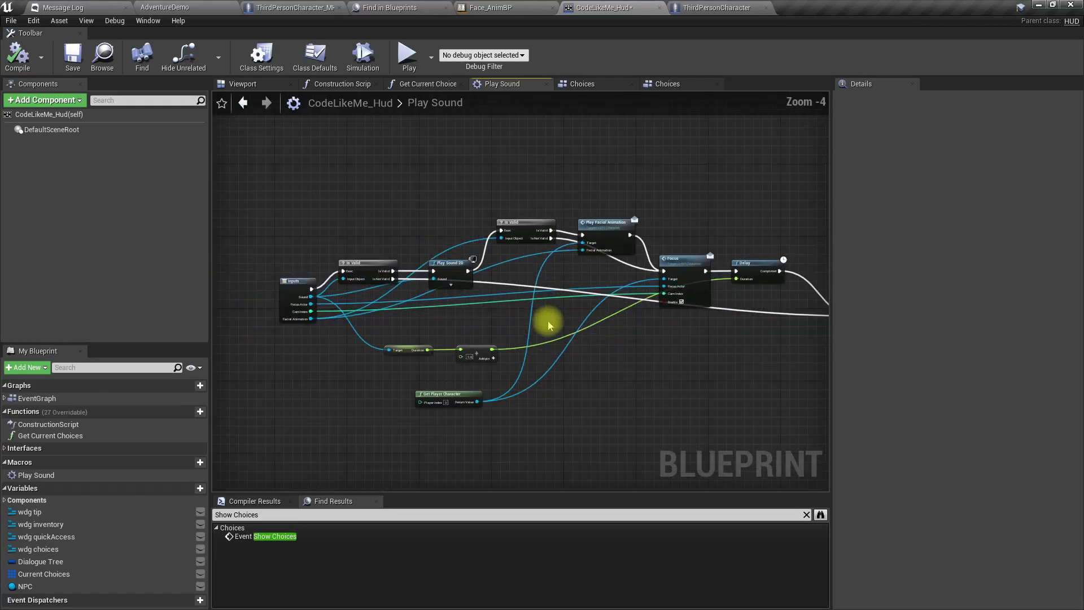
{"action": "right_click_drag", "start_coordinate": [550, 324], "coordinate": [568, 262]}
{"action": "scroll", "coordinate": [583, 233], "scroll_direction": "up", "scroll_amount": 4}
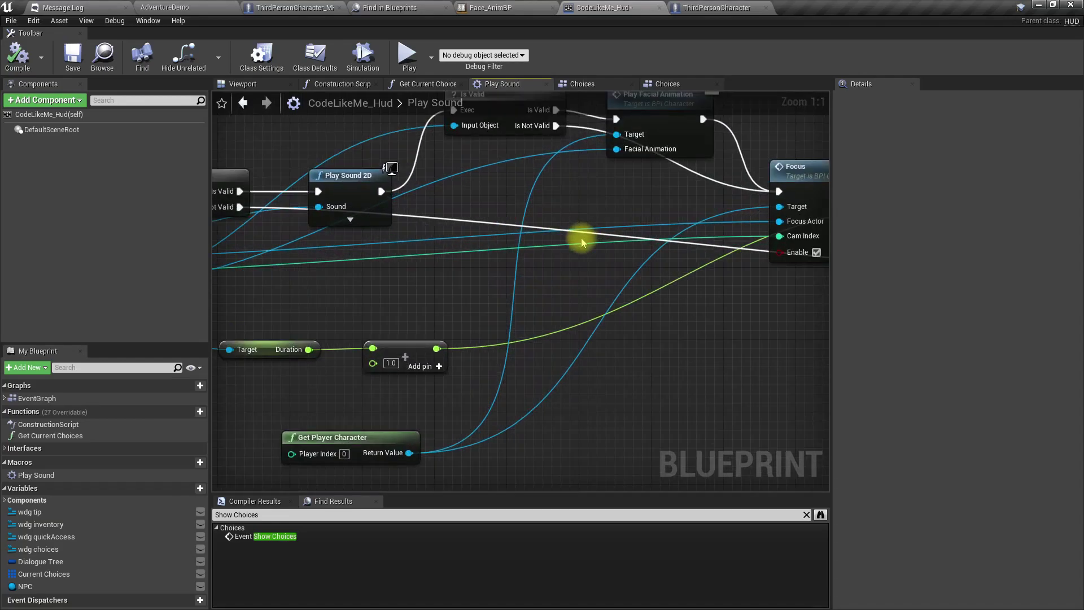
{"action": "right_click_drag", "start_coordinate": [582, 217], "coordinate": [558, 294]}
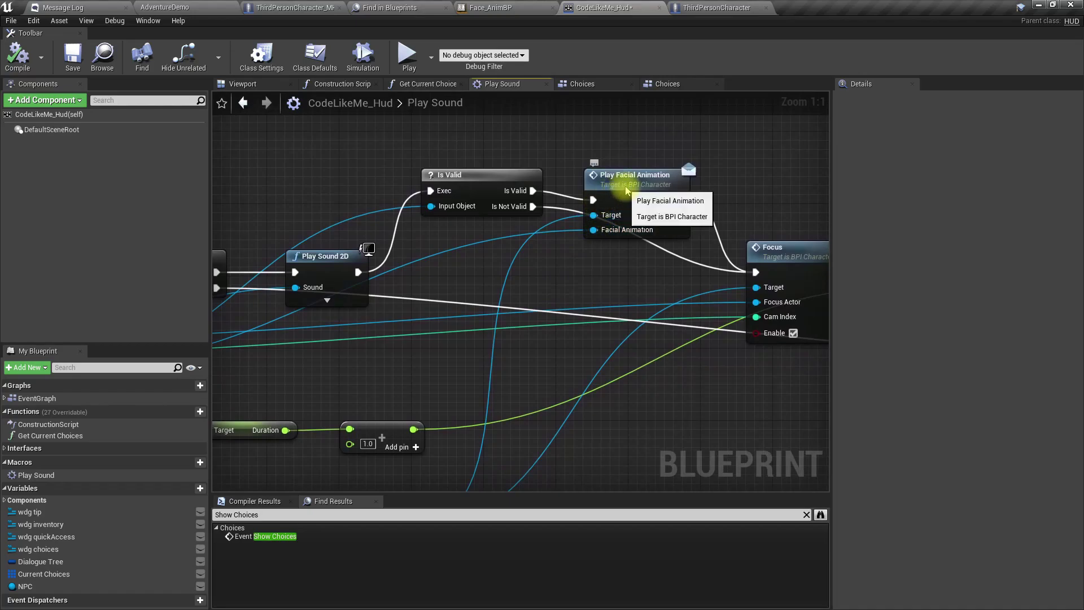
{"action": "right_click_drag", "start_coordinate": [548, 335], "coordinate": [566, 166]}
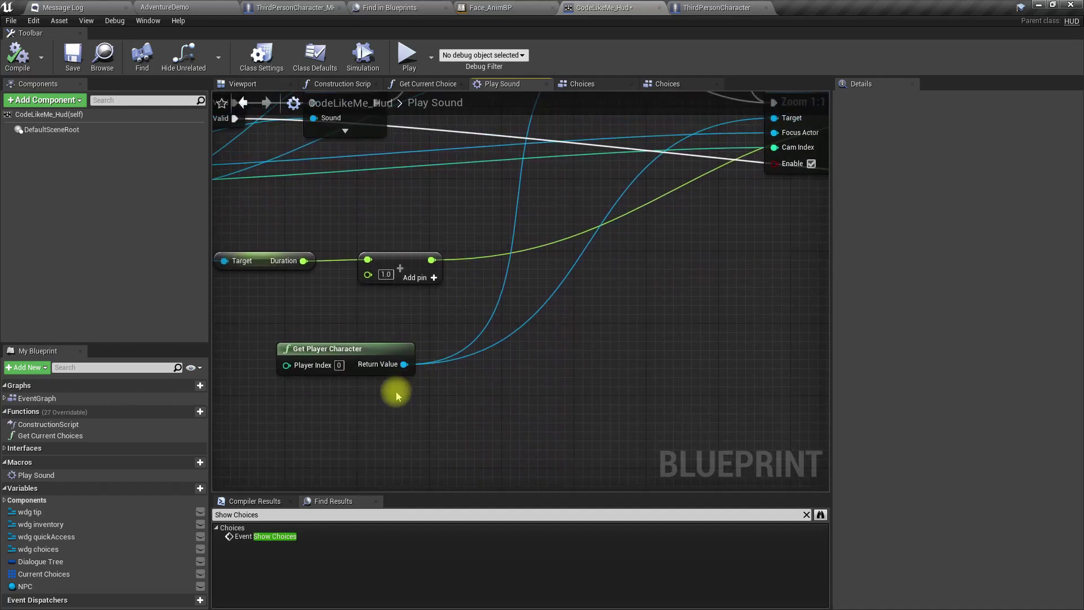
{"action": "right_click_drag", "start_coordinate": [445, 310], "coordinate": [697, 451]}
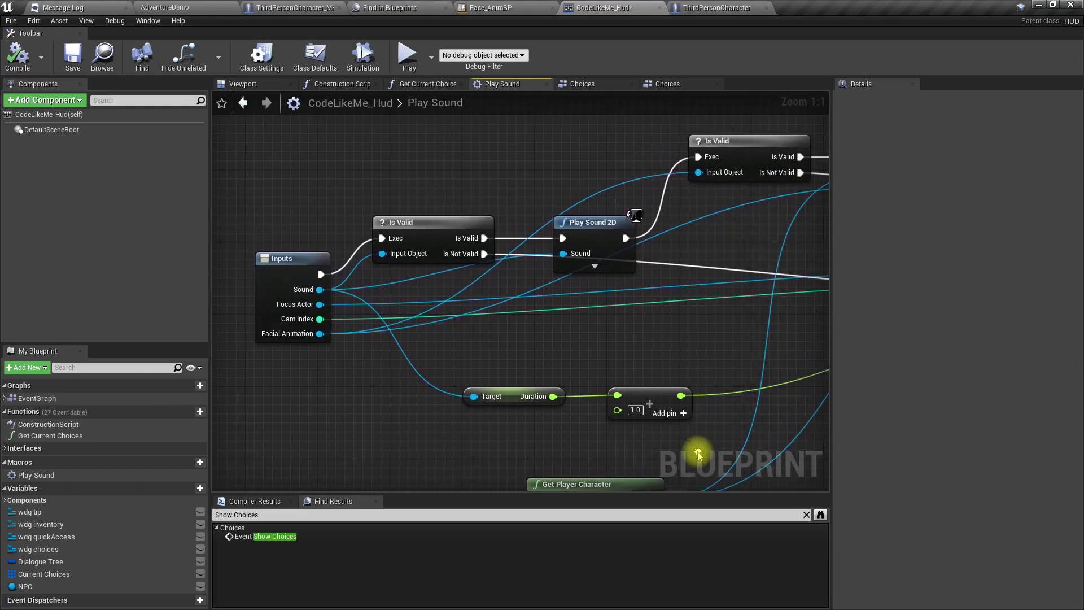
- Disconnect Get Player Character from Play Facial Animation's Target and wire the macro's Focus Actor input to it instead
{"action": "left_click_drag", "start_coordinate": [321, 305], "coordinate": [499, 173]}
{"action": "right_click_drag", "start_coordinate": [509, 399], "coordinate": [535, 393]}
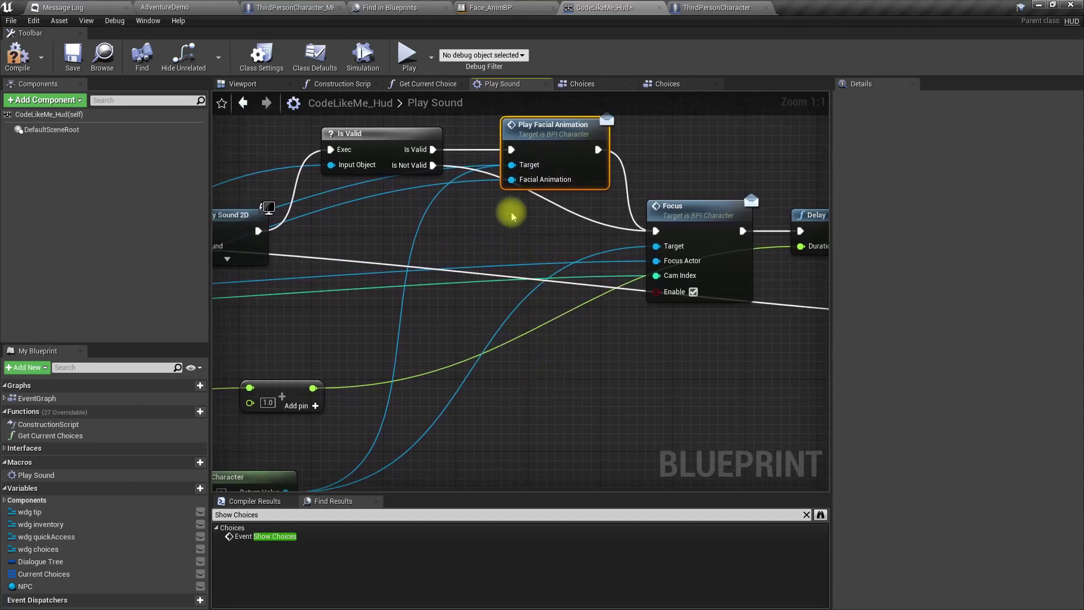
{"action": "right_click", "coordinate": [512, 165]}
{"action": "left_click", "coordinate": [540, 186]}
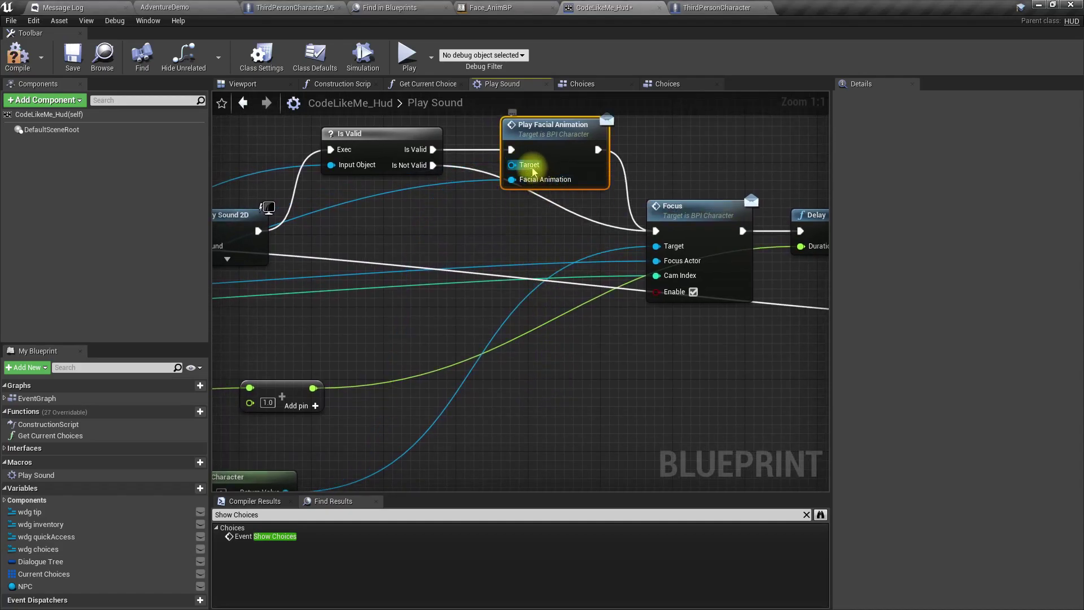
{"action": "left_click_drag", "start_coordinate": [512, 164], "coordinate": [572, 298]}
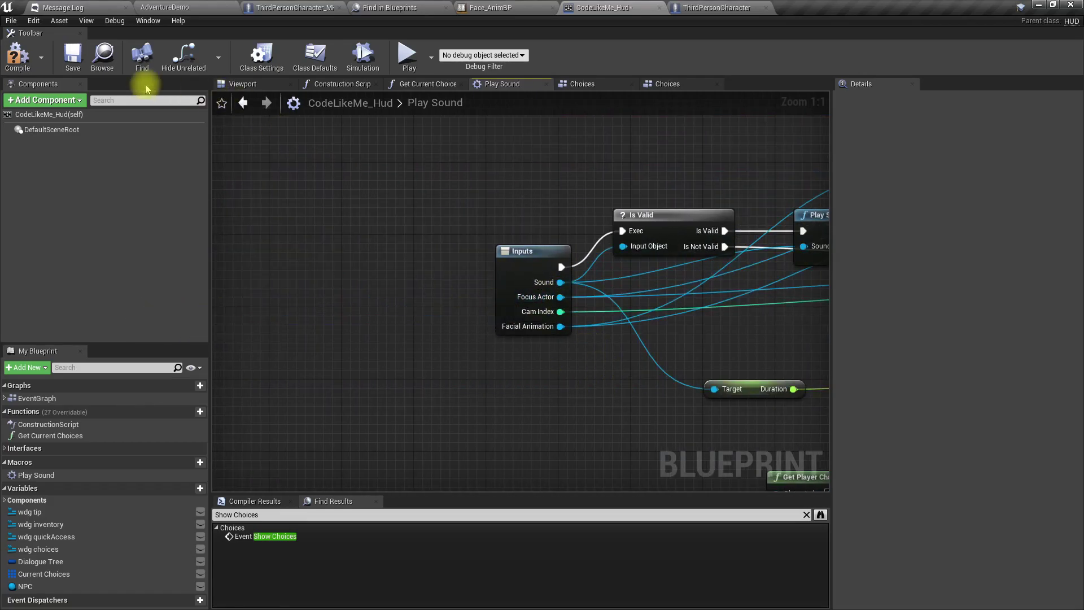
- Play-test AdventureDemo full-screen, talk to the MetaHuman NPC with the Disturbed reply to check the facial animations, and stop the test
{"action": "left_click", "coordinate": [192, 7]}
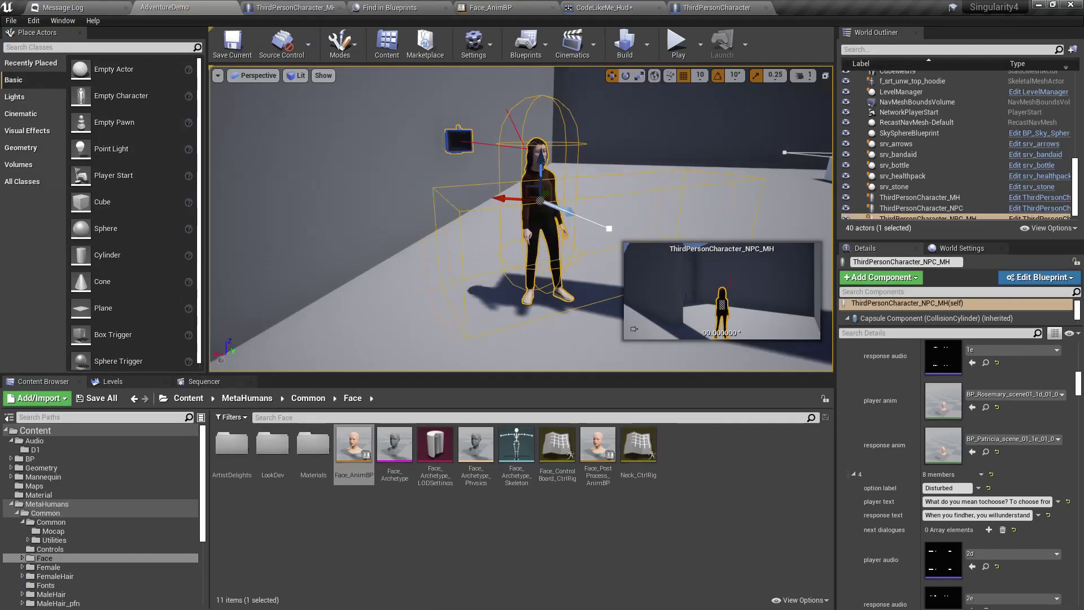
{"action": "left_click", "coordinate": [378, 286]}
{"action": "key", "text": "F11"}
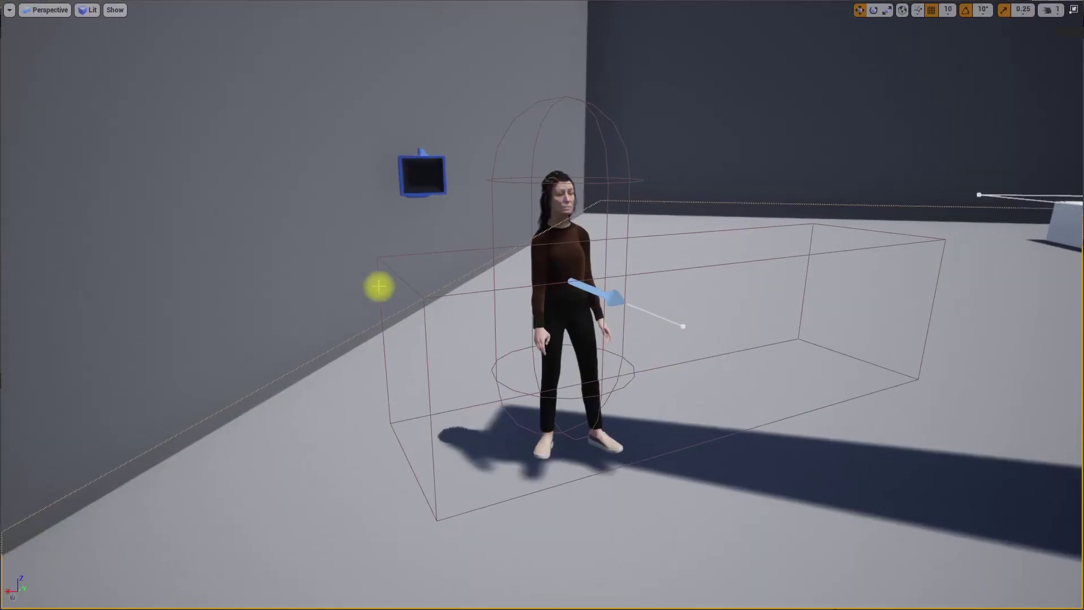
{"action": "key", "text": "alt+p"}
{"action": "key", "text": "w"}
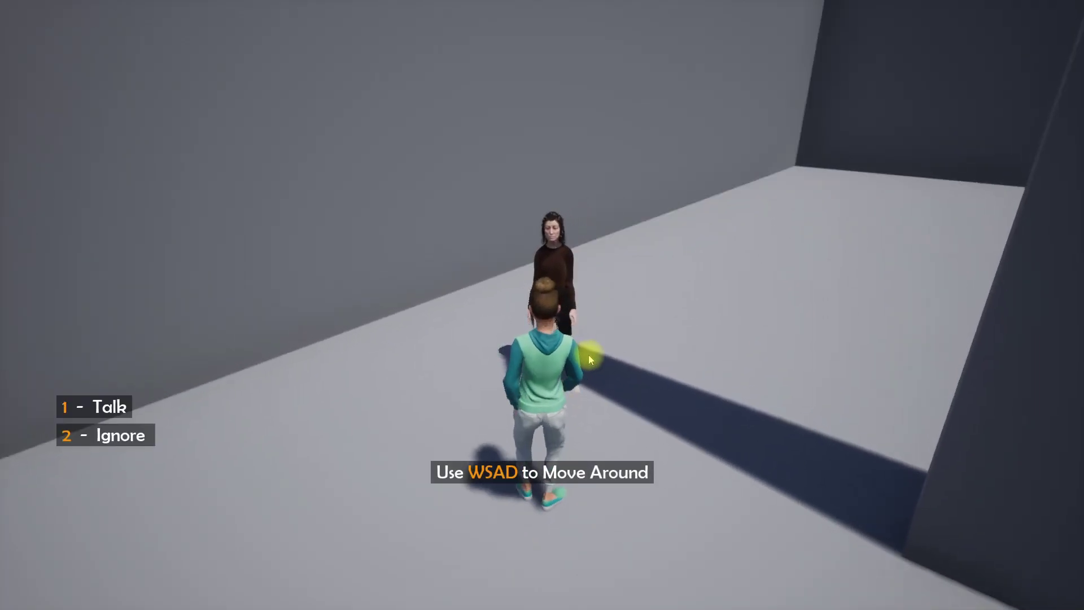
{"action": "key", "text": "1"}
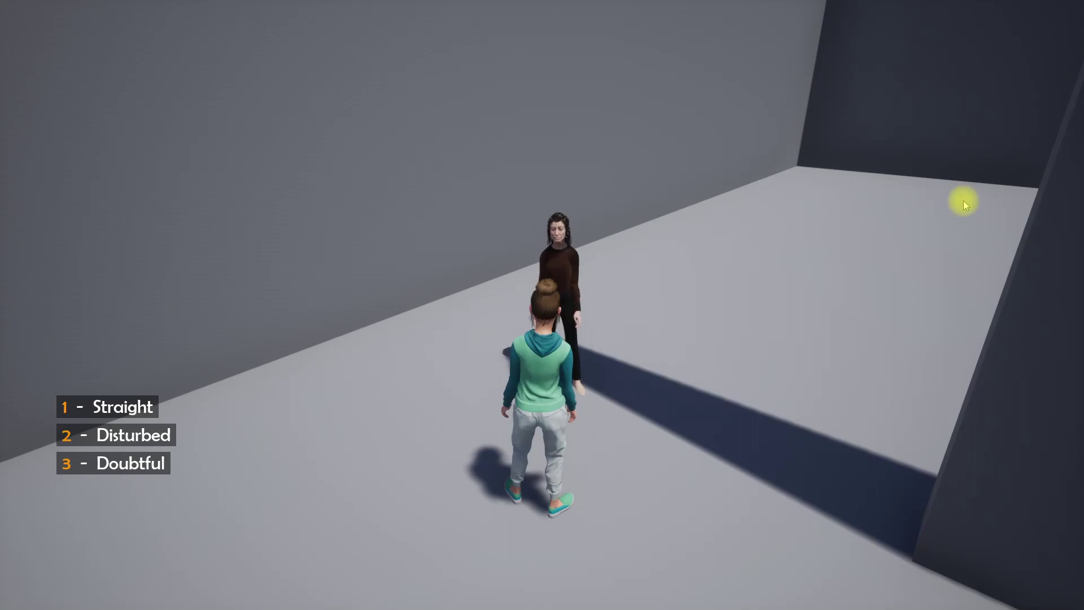
{"action": "key", "text": "2"}
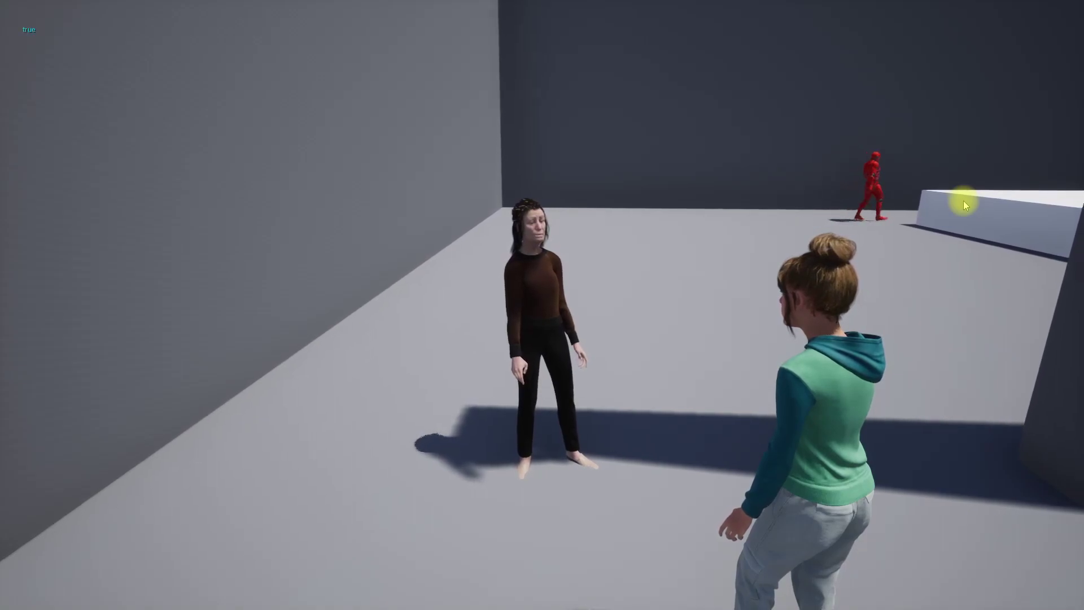
{"action": "key", "text": "Escape"}
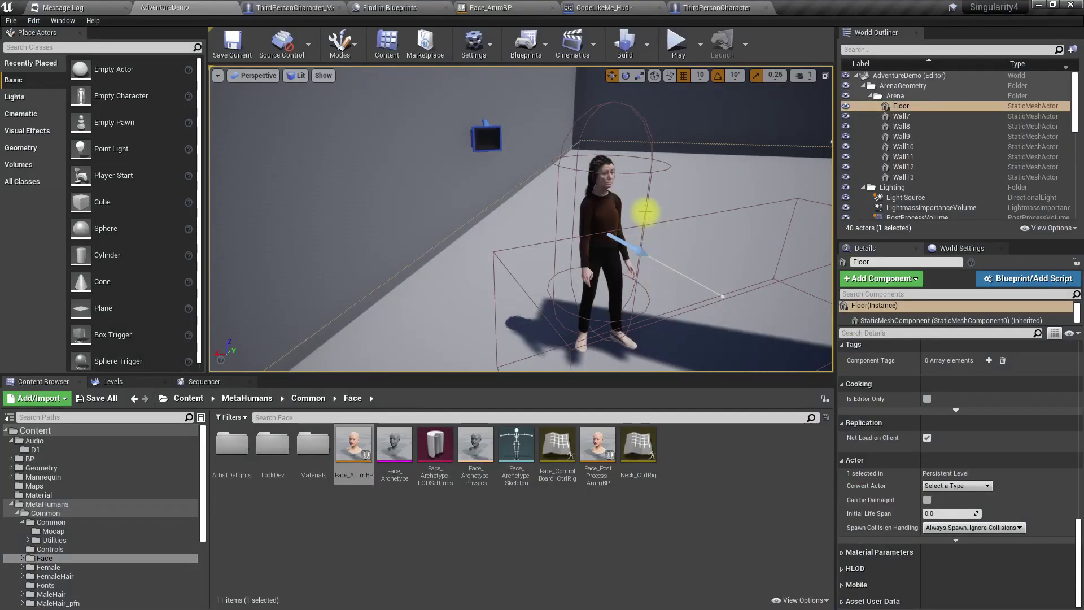
- Set the Cam Index to 0 on the Choices graph's second Play Sound call, whose Focus Actor is the NPC
{"action": "left_click", "coordinate": [586, 10]}
{"action": "right_click_drag", "start_coordinate": [770, 308], "coordinate": [566, 311]}
{"action": "scroll", "coordinate": [646, 233], "scroll_direction": "down", "scroll_amount": 5}
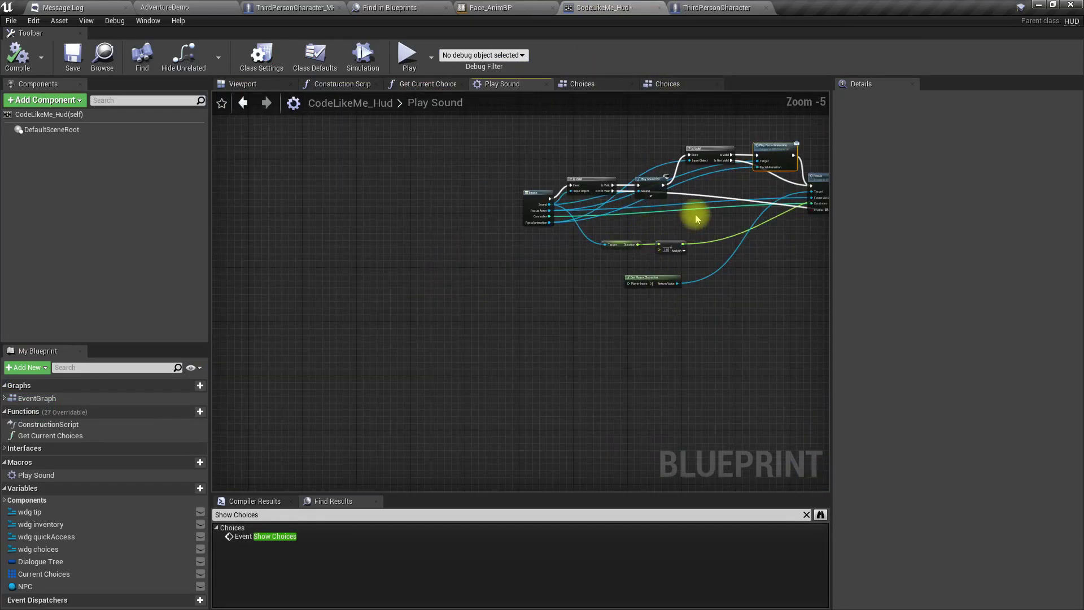
{"action": "left_click", "coordinate": [664, 84]}
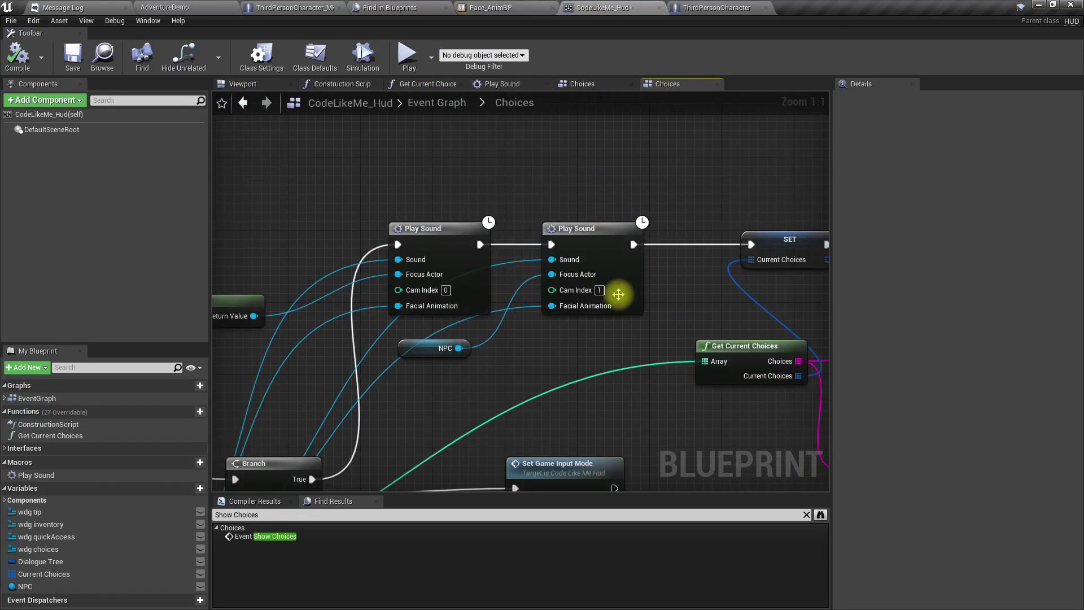
{"action": "left_click", "coordinate": [599, 290]}
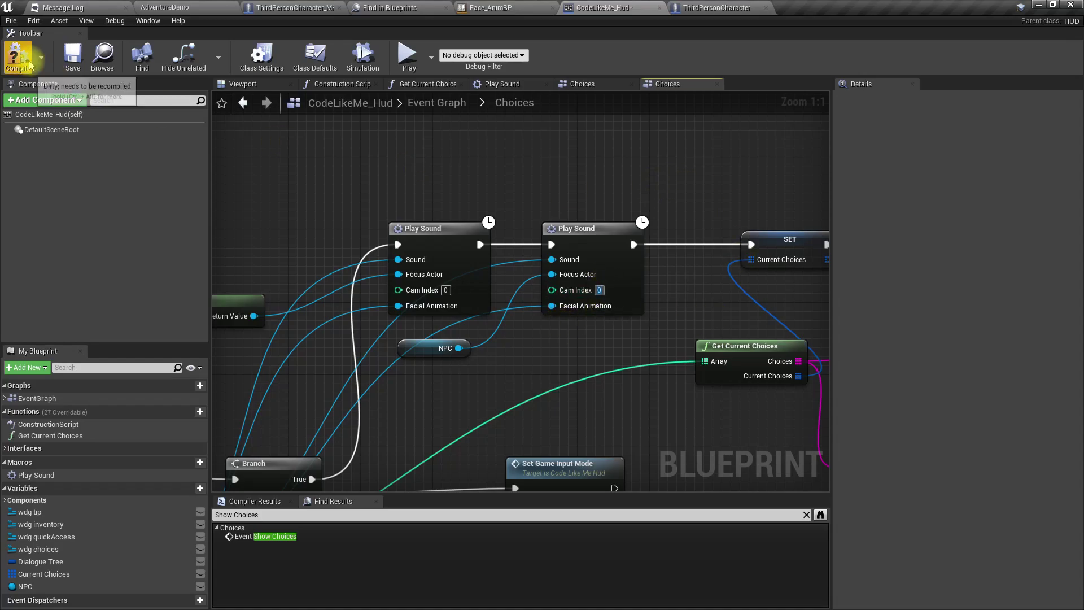
- Play-test AdventureDemo full-screen again, talk to the NPC with the third reply to check the conversation camera, and end the test
{"action": "left_click", "coordinate": [138, 7]}
{"action": "right_click_drag", "start_coordinate": [436, 237], "coordinate": [446, 209]}
{"action": "key", "text": "F11"}
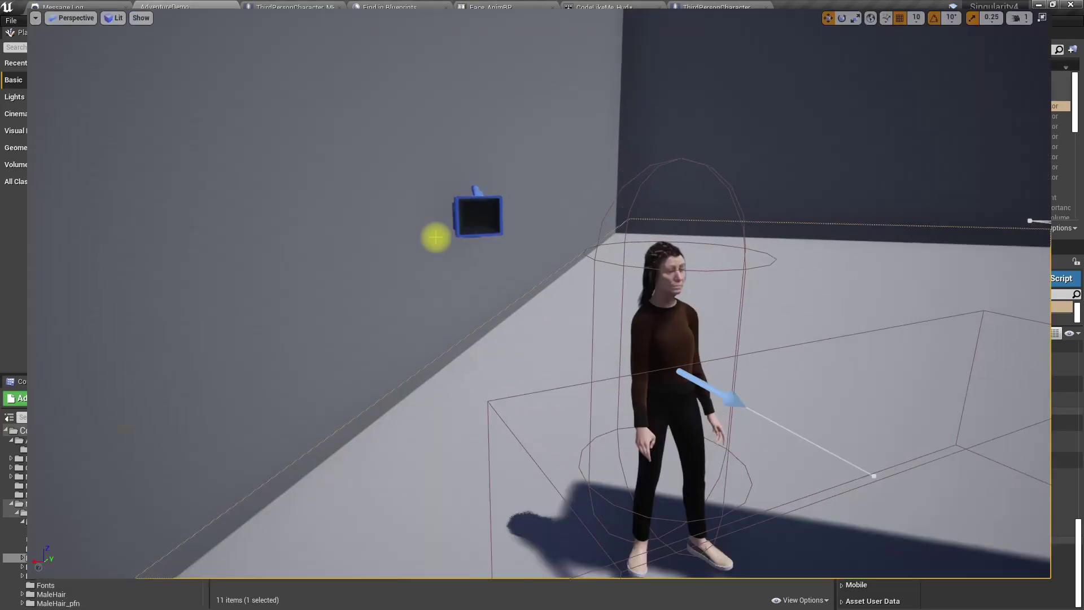
{"action": "key", "text": "alt+p"}
{"action": "key", "text": "w"}
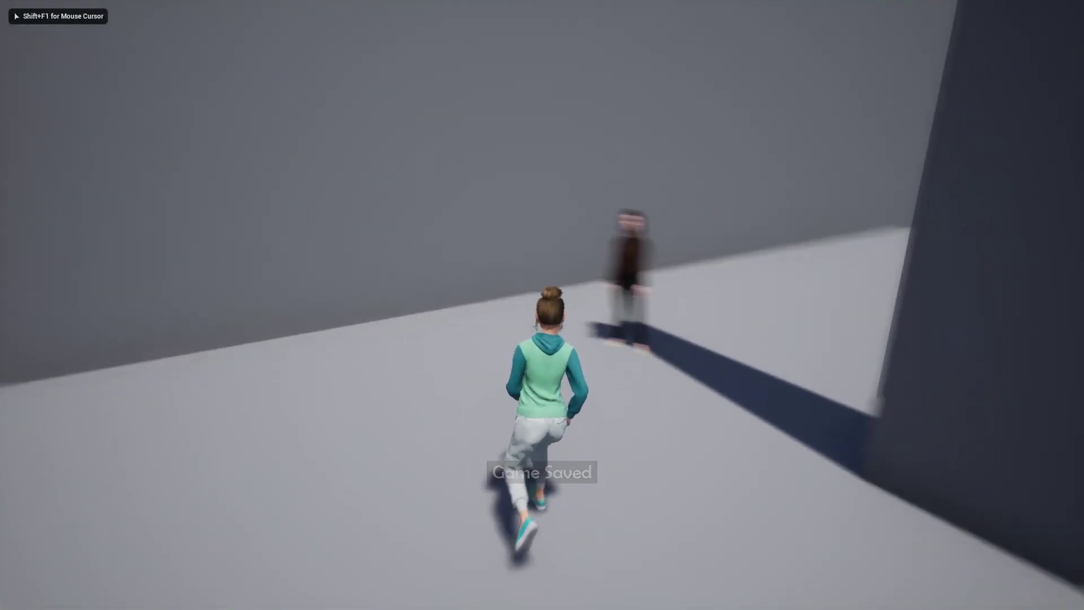
{"action": "key", "text": "2"}
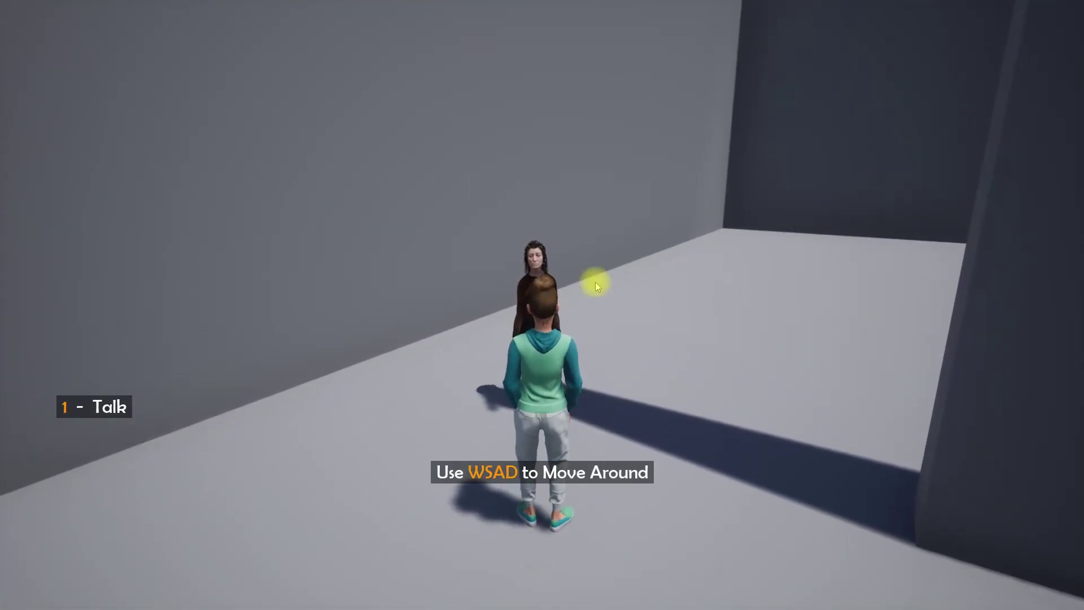
{"action": "key", "text": "1"}
{"action": "key", "text": "3"}
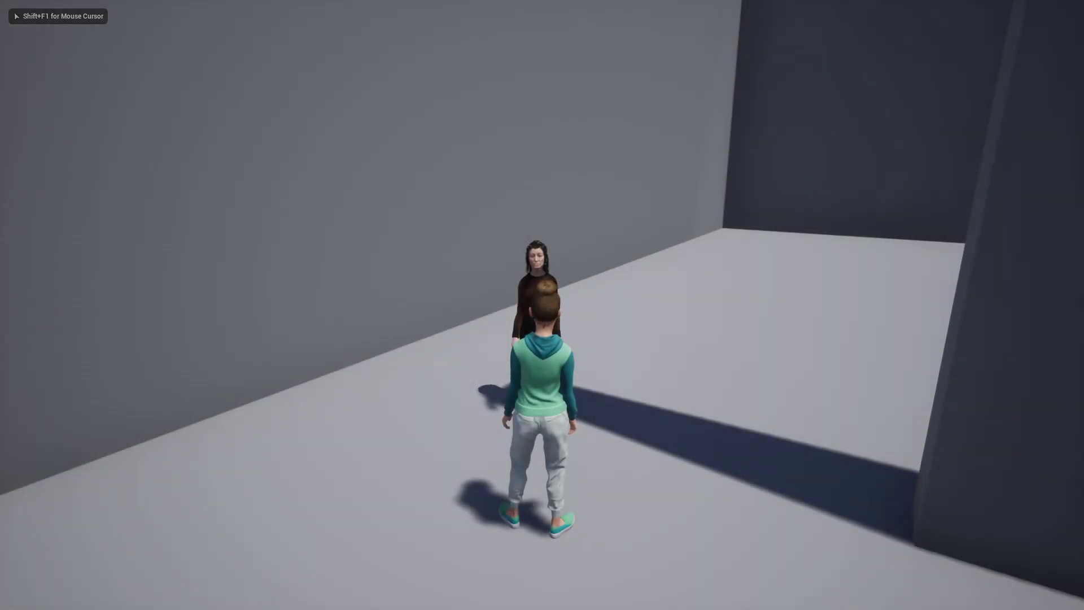
{"action": "key", "text": "Escape"}
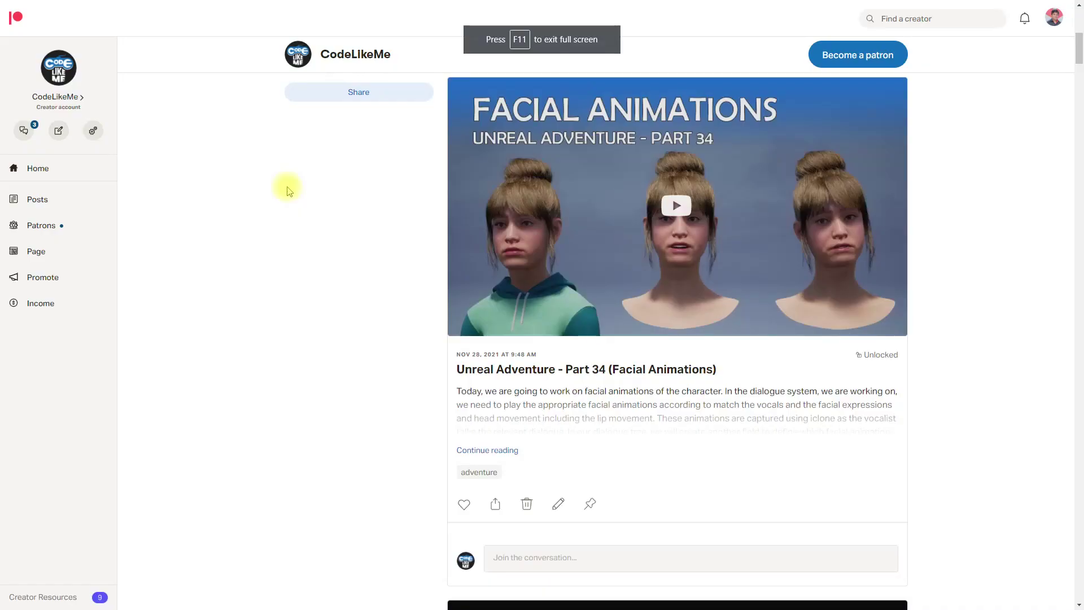
- Browse the CodeLikeMe Patreon page through its older tutorial posts, down to Unreal Adventure Parts 27 and 26
{"action": "scroll", "coordinate": [395, 339], "scroll_direction": "down", "scroll_amount": 15}
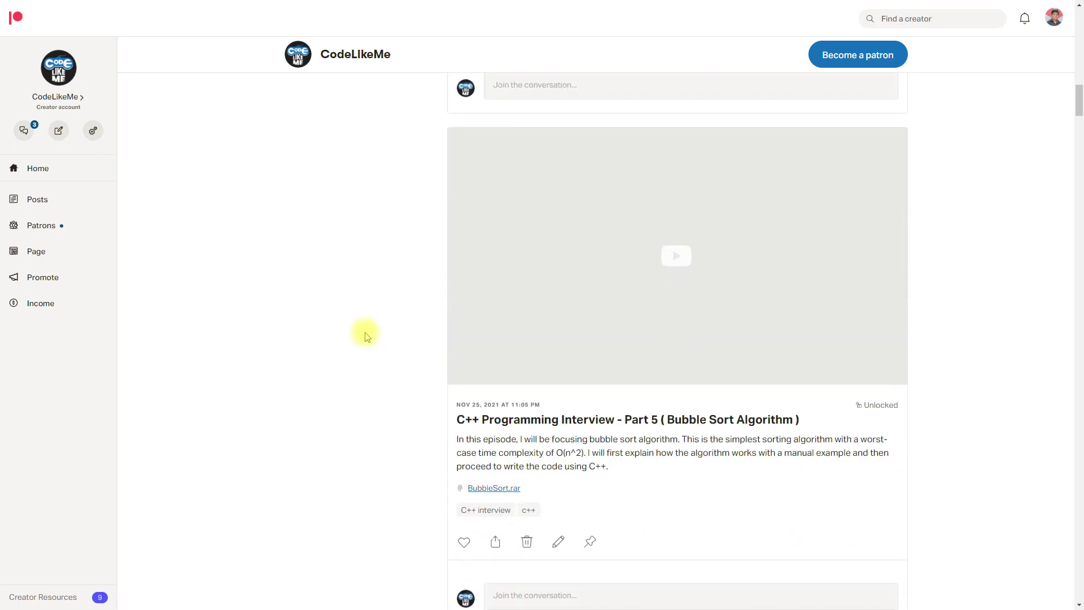
{"action": "scroll", "coordinate": [968, 293], "scroll_direction": "down", "scroll_amount": 10}
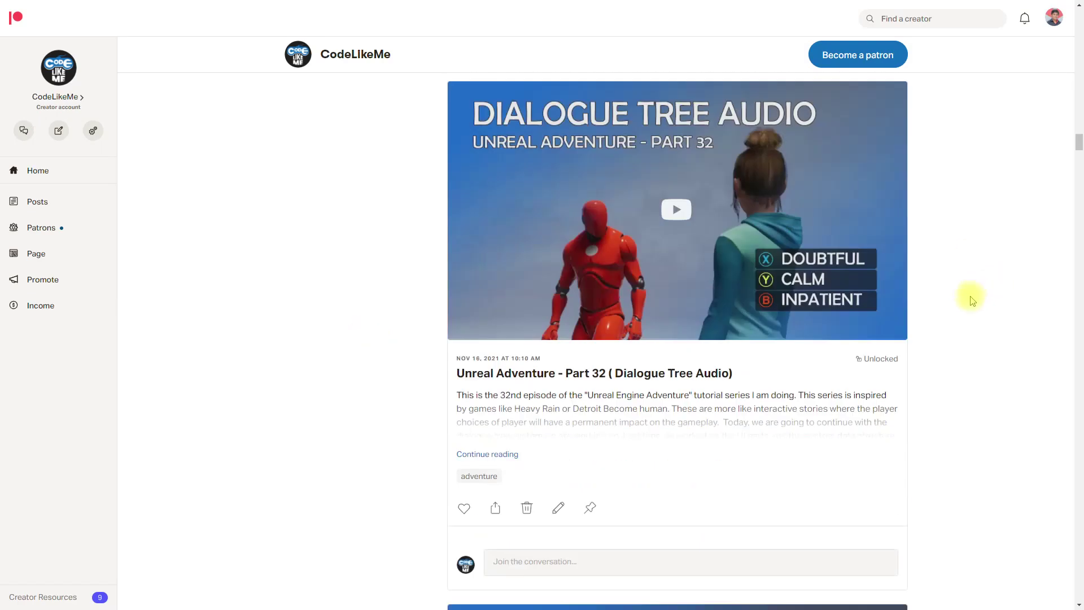
{"action": "scroll", "coordinate": [970, 299], "scroll_direction": "down", "scroll_amount": 12}
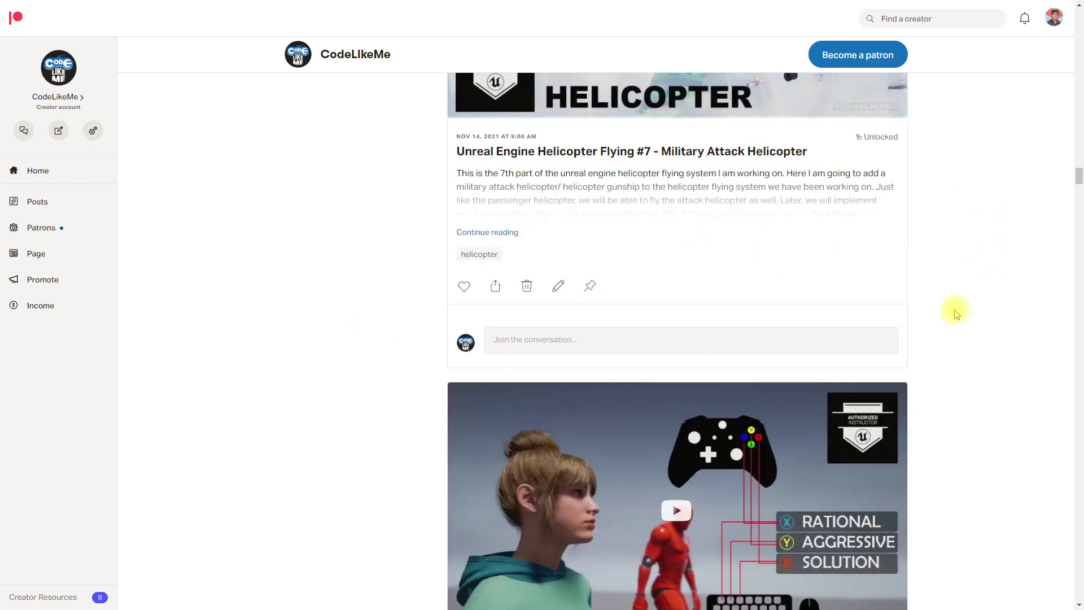
{"action": "scroll", "coordinate": [957, 314], "scroll_direction": "down", "scroll_amount": 12}
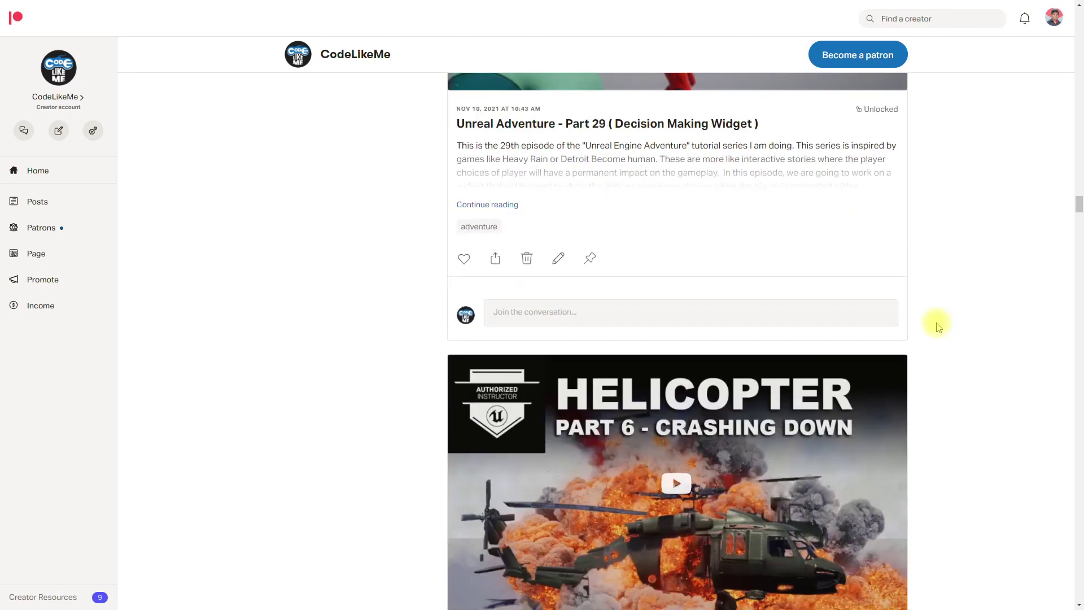
{"action": "scroll", "coordinate": [938, 326], "scroll_direction": "down", "scroll_amount": 12}
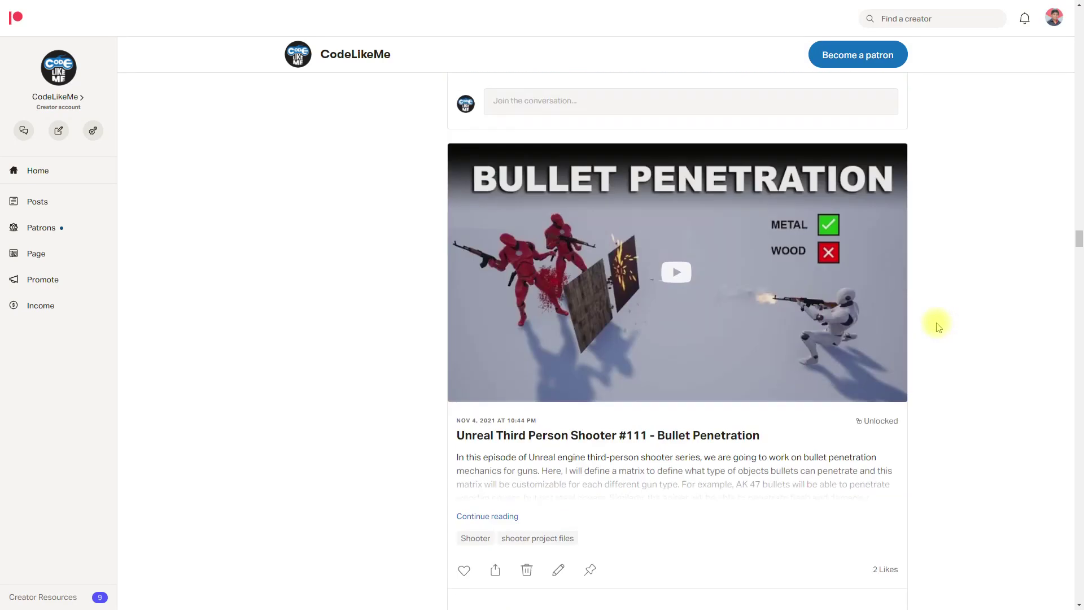
{"action": "scroll", "coordinate": [938, 326], "scroll_direction": "down", "scroll_amount": 12}
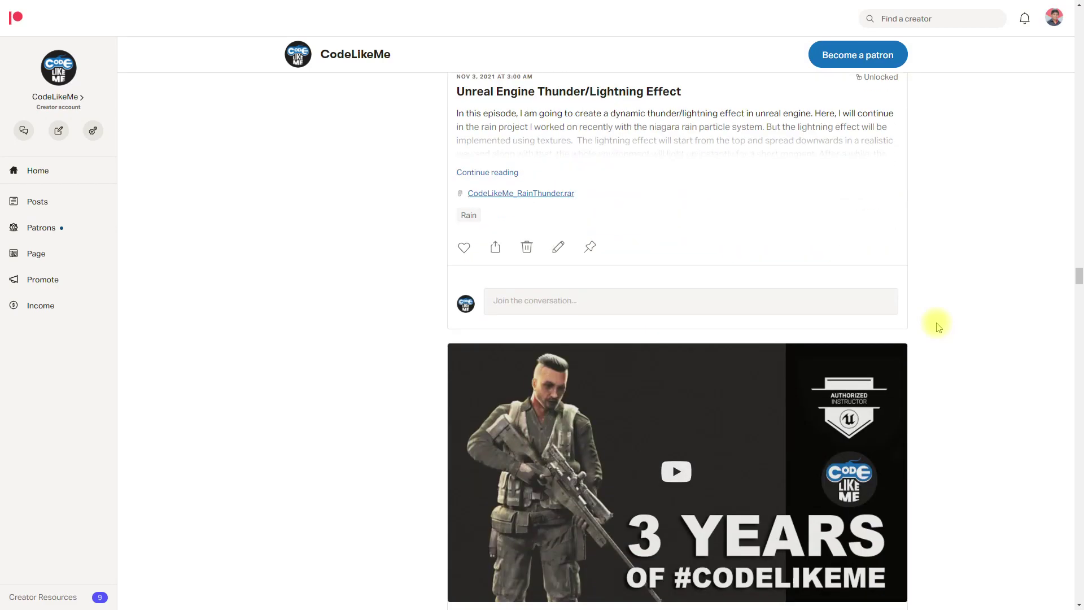
{"action": "scroll", "coordinate": [938, 326], "scroll_direction": "down", "scroll_amount": 10}
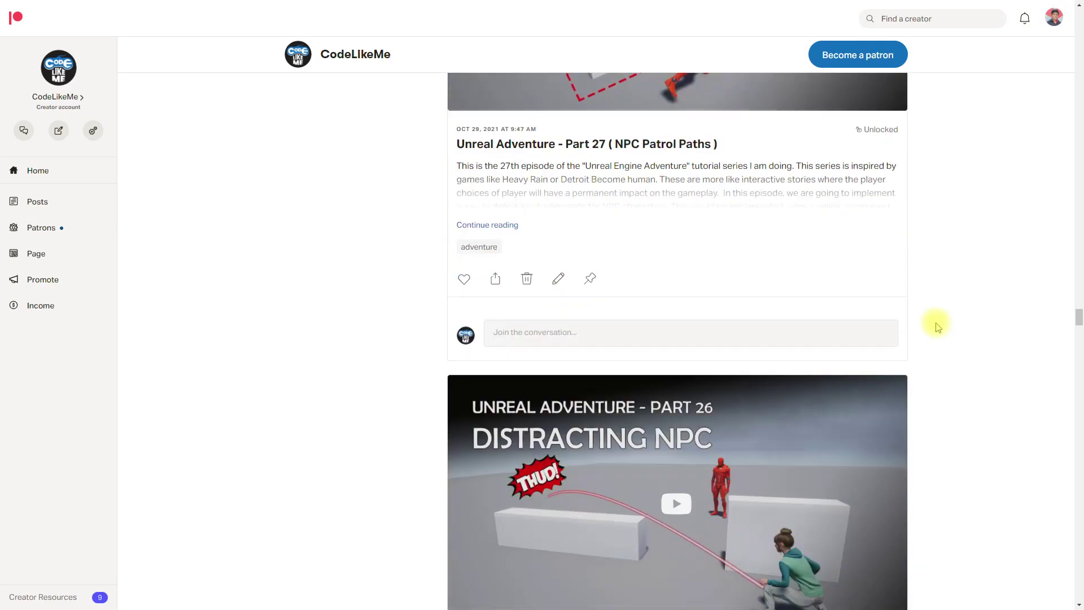